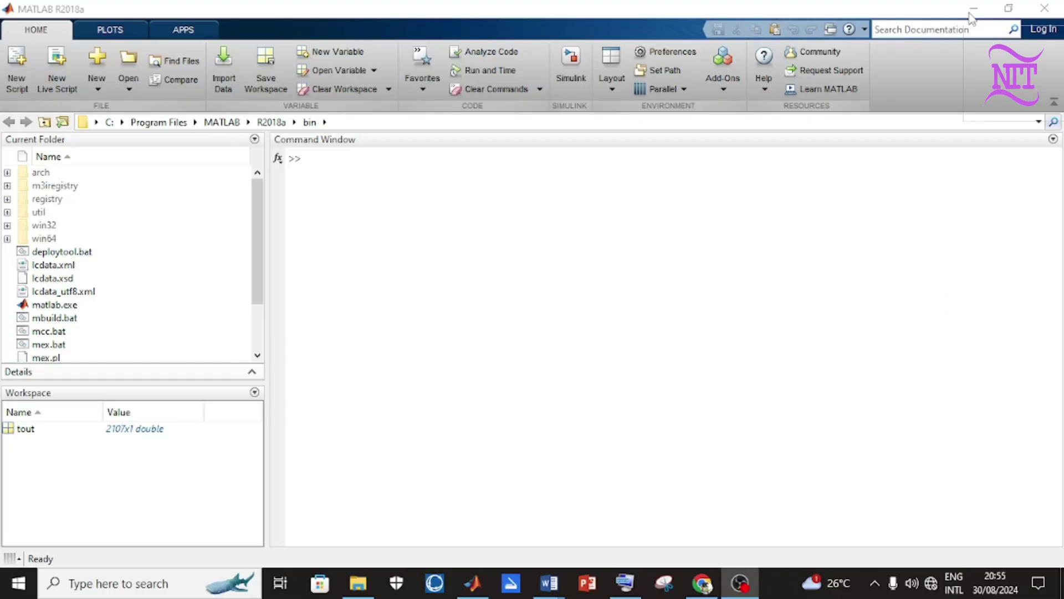
Step: Launch Simulink, create a blank untitled model and enlarge its window vertically
left_click(971, 10)
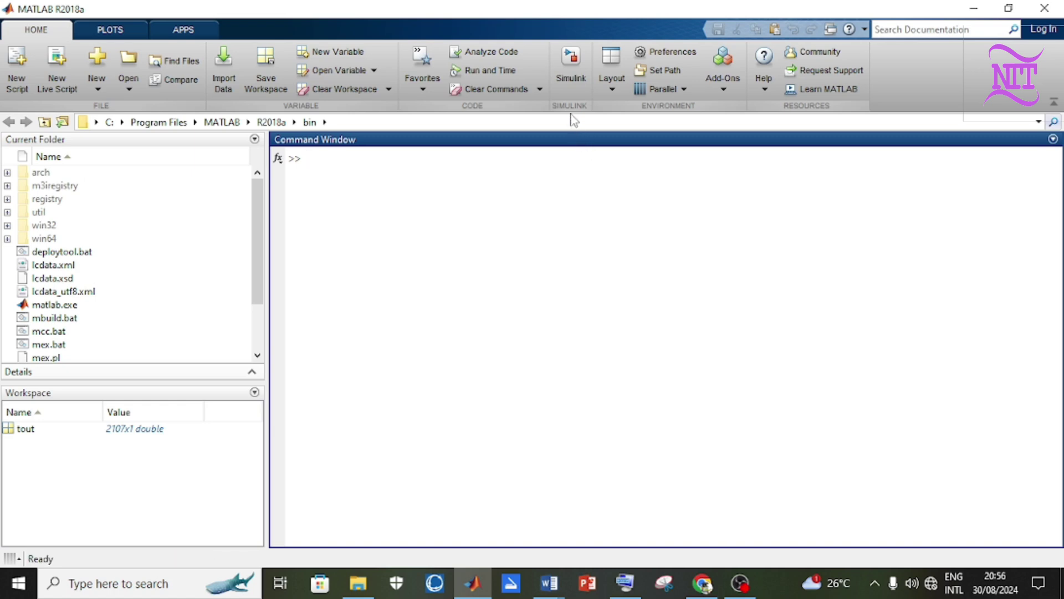
left_click(572, 85)
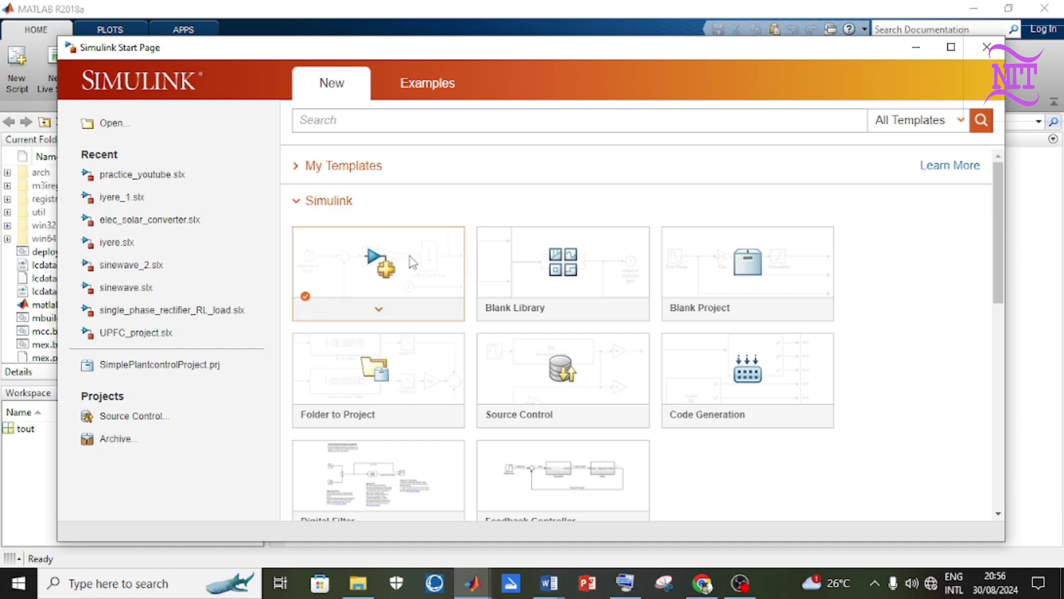
left_click(411, 273)
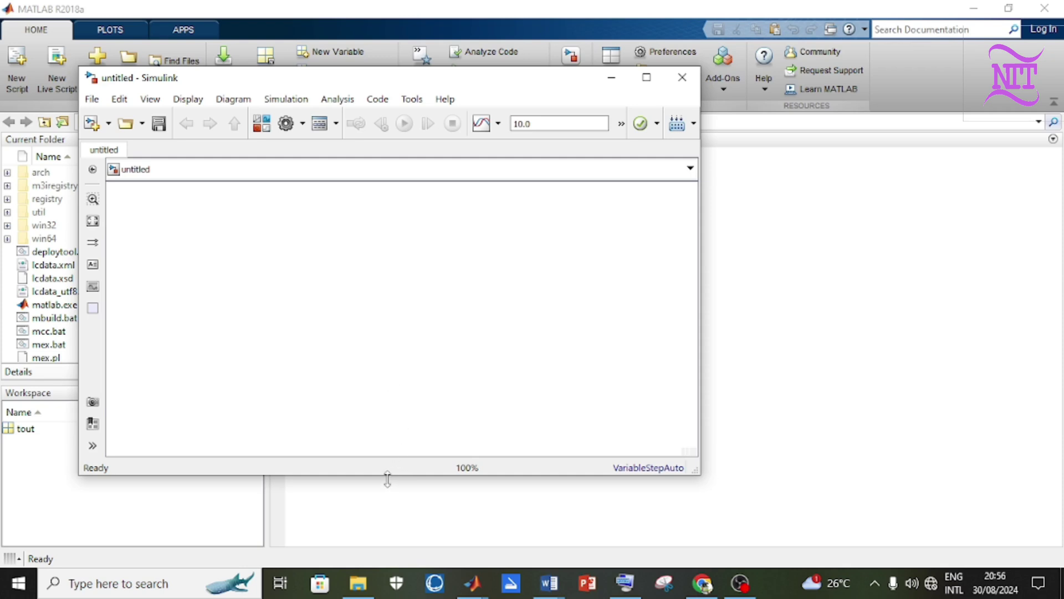
left_click_drag(388, 479, 386, 540)
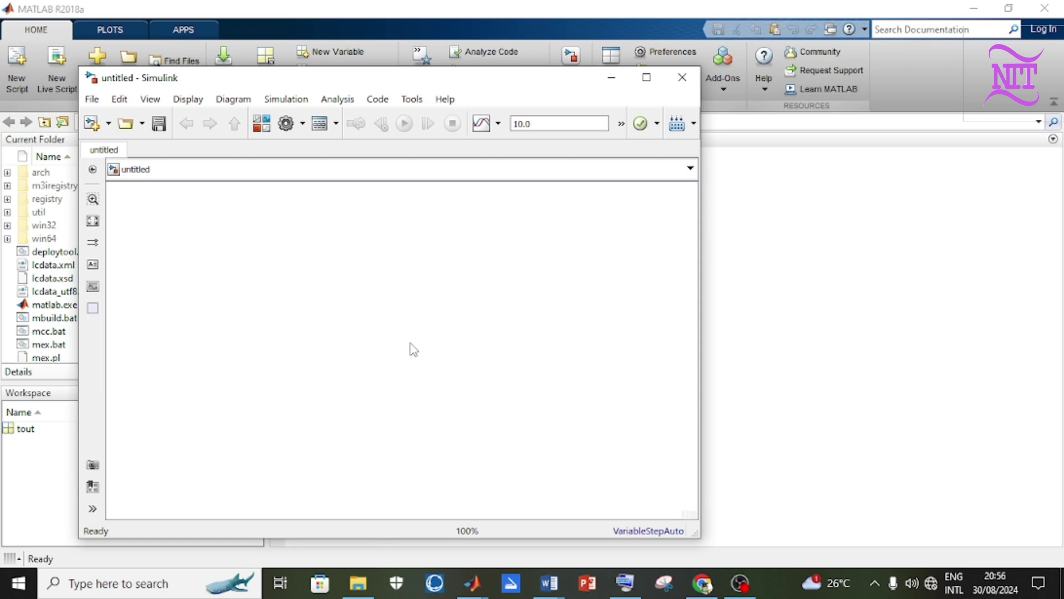
left_click_drag(417, 68, 417, 16)
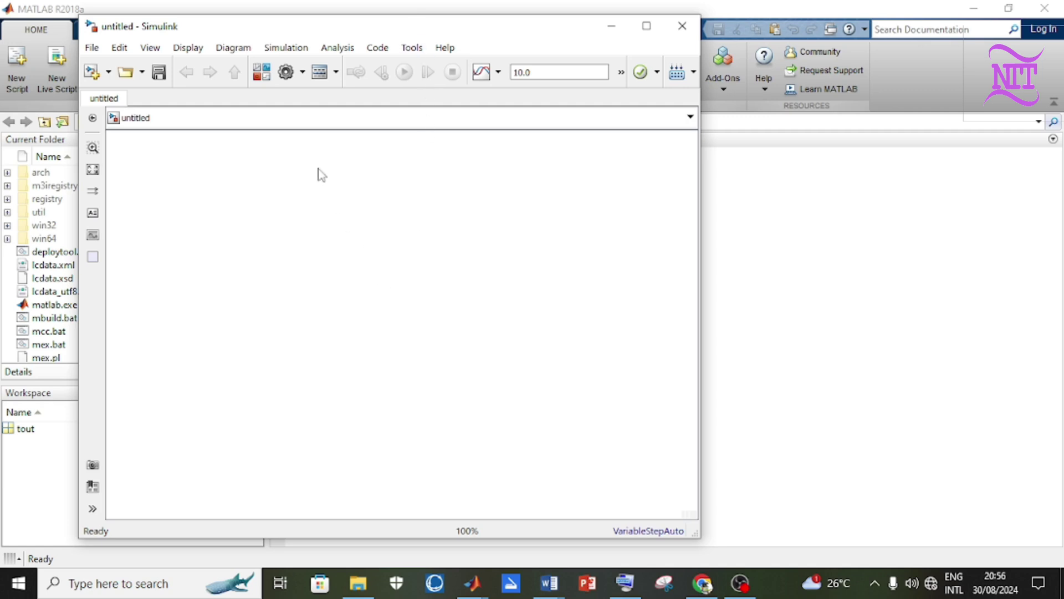
Step: Open the Library Browser and expand Simscape > Power Systems > Specialized Technology > Fundamental Blocks
left_click(259, 79)
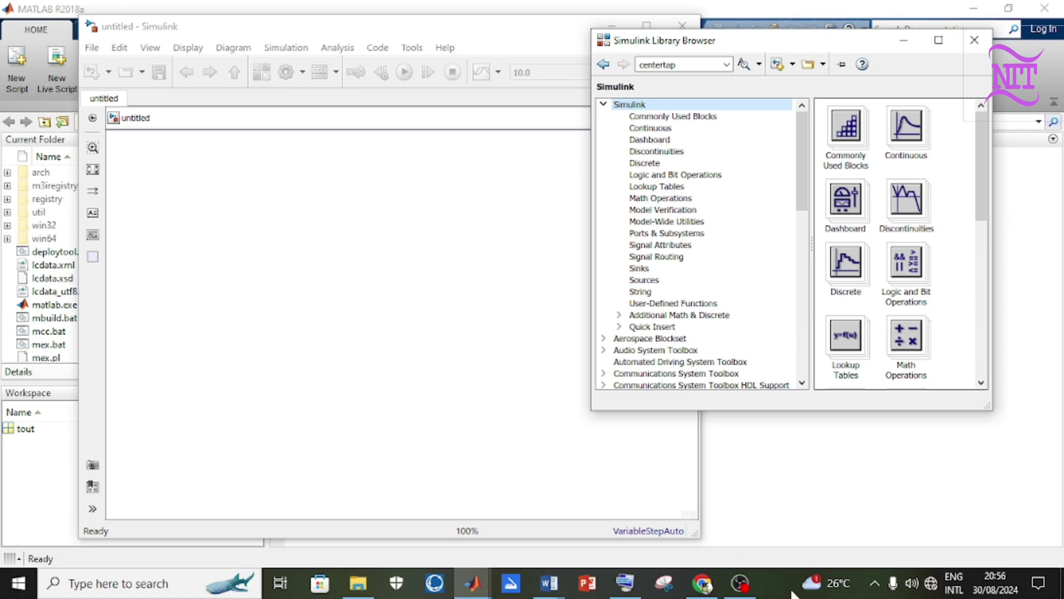
left_click(802, 383)
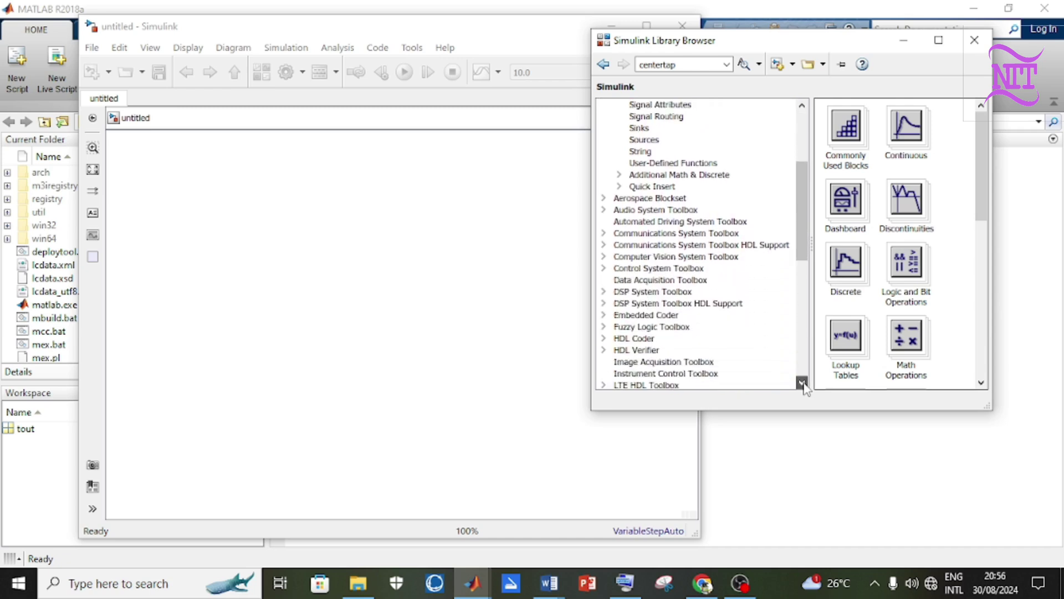
left_click(802, 383)
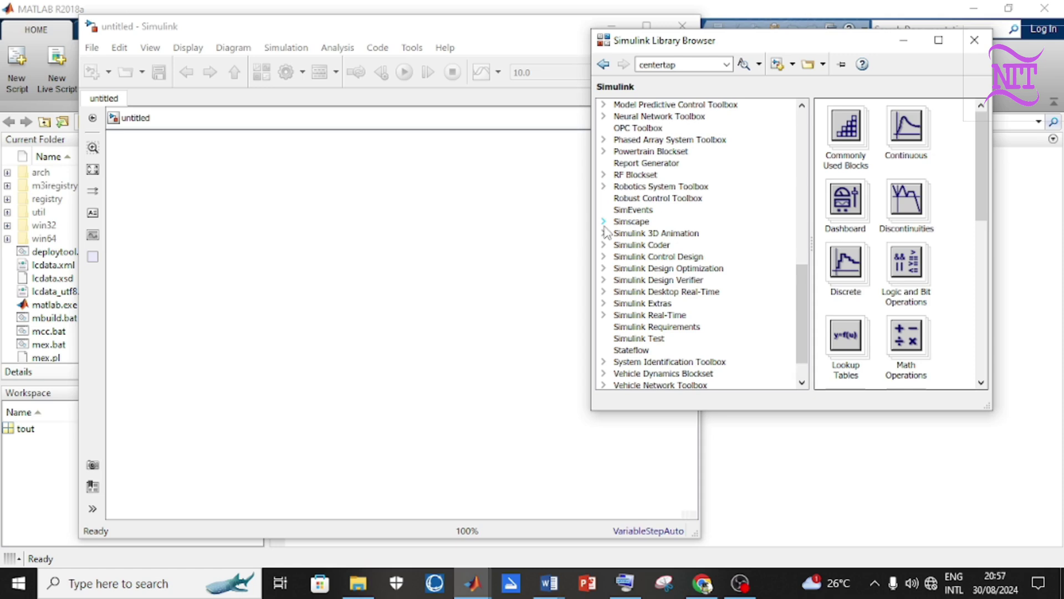
left_click(604, 221)
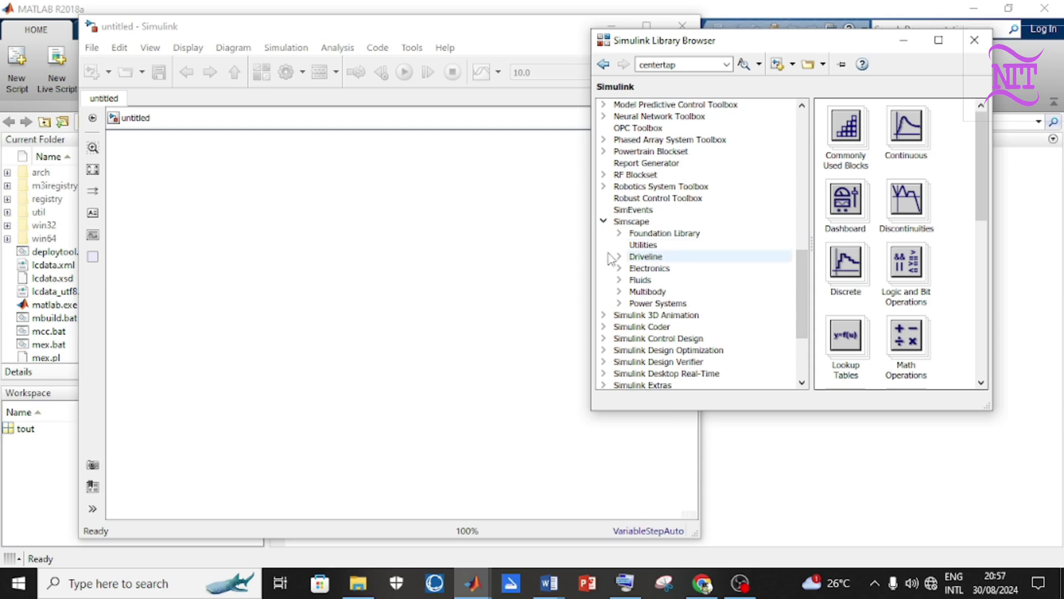
left_click(620, 303)
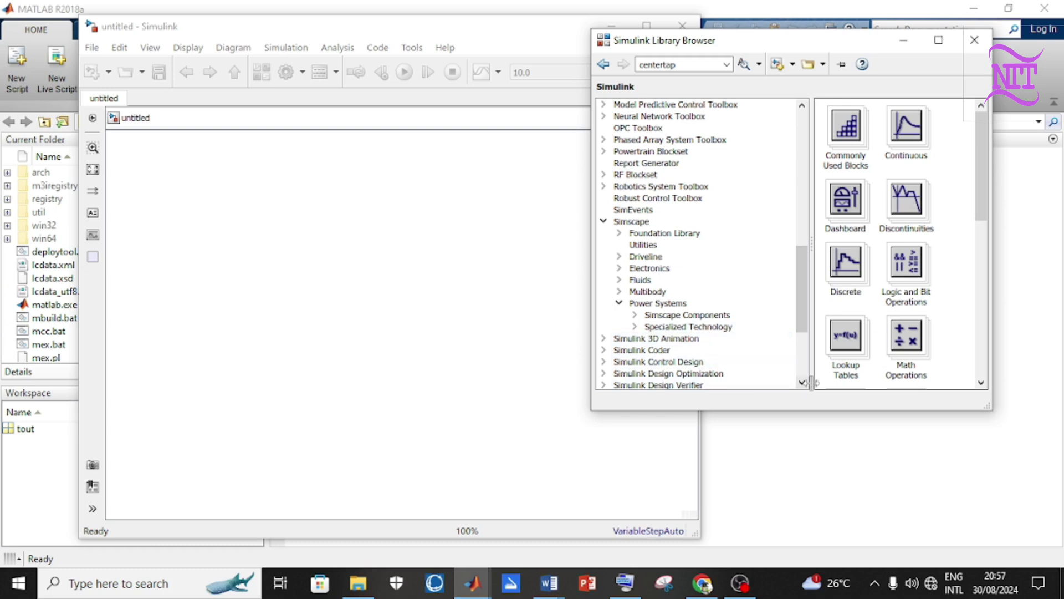
left_click(635, 327)
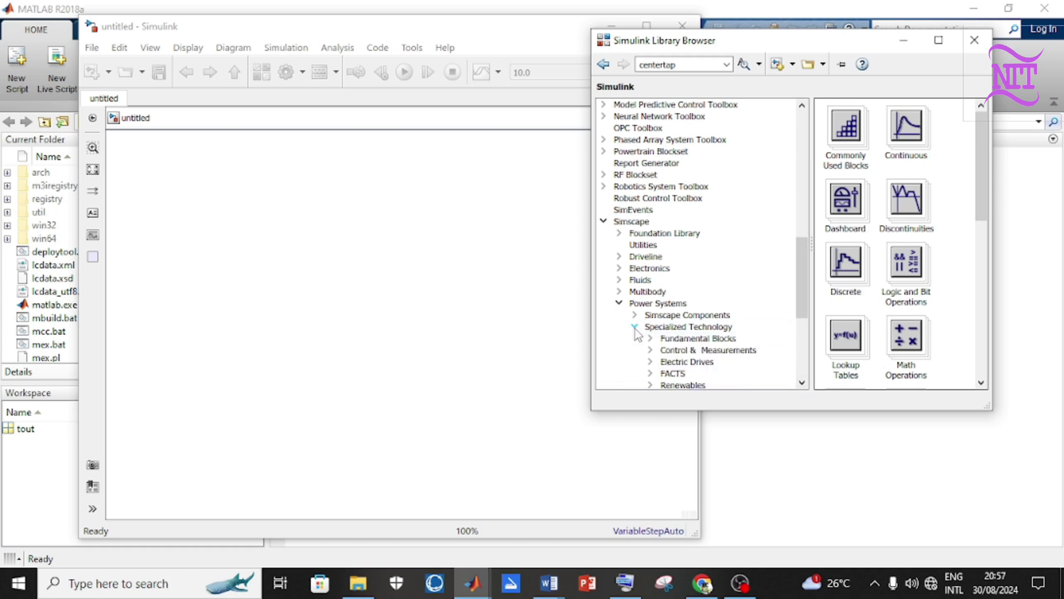
left_click(802, 382)
left_click(802, 382)
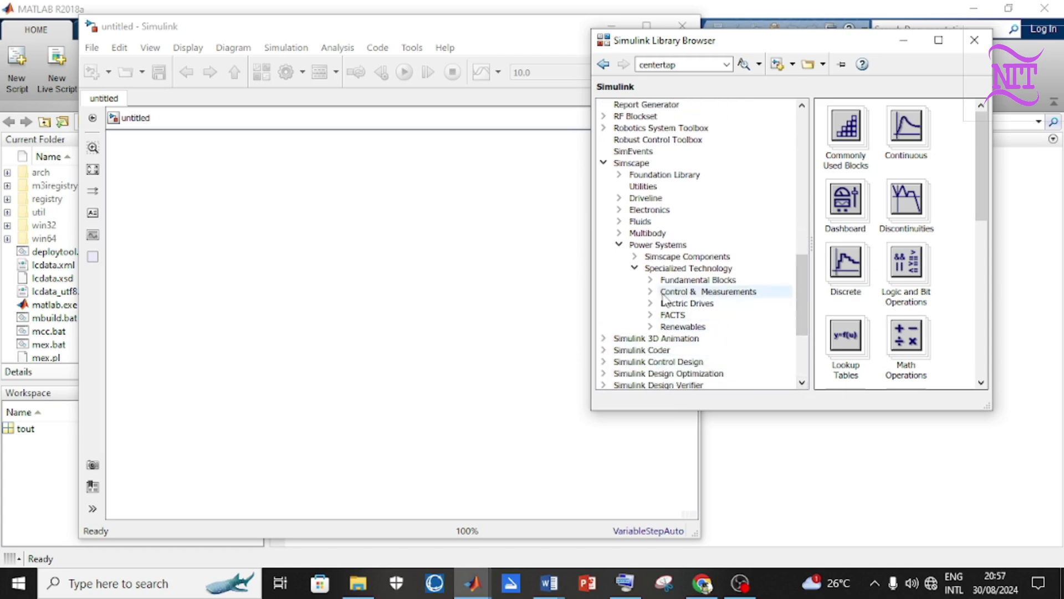
left_click(651, 279)
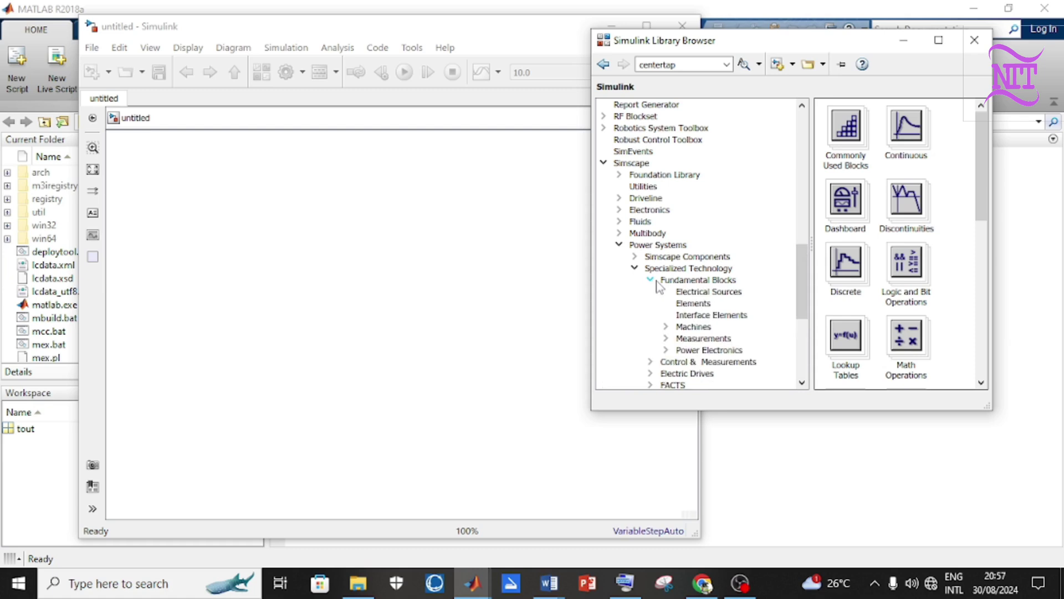
left_click(700, 281)
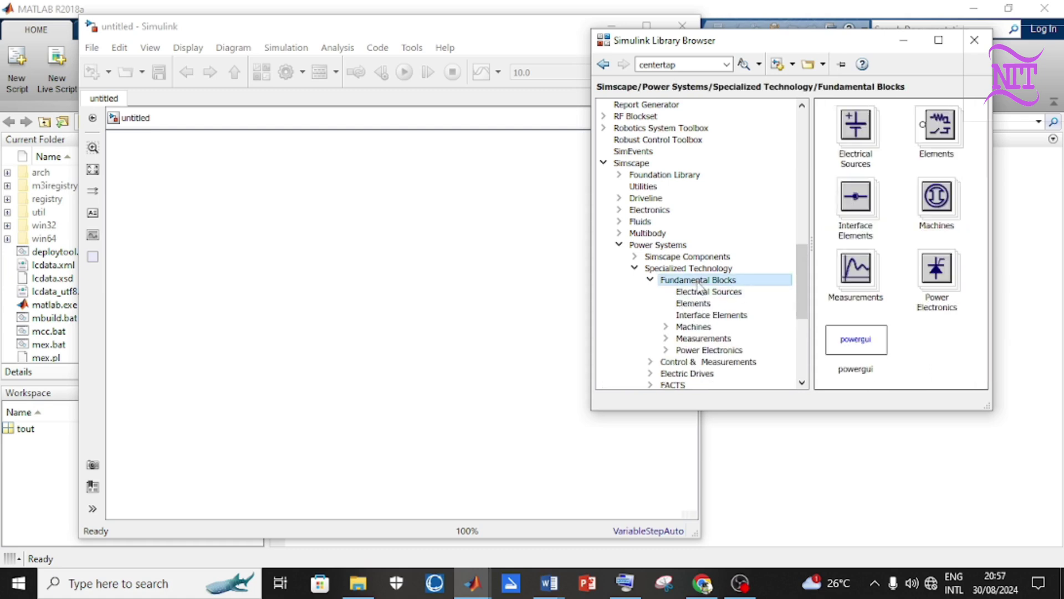
Step: Add the powergui block to the untitled model
left_click(852, 355)
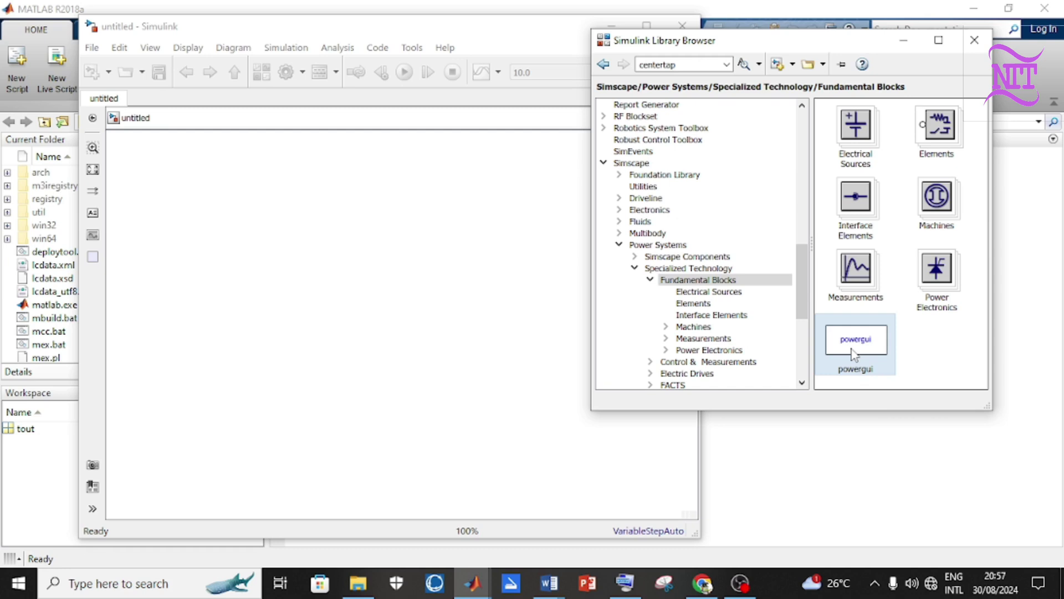
right_click(852, 355)
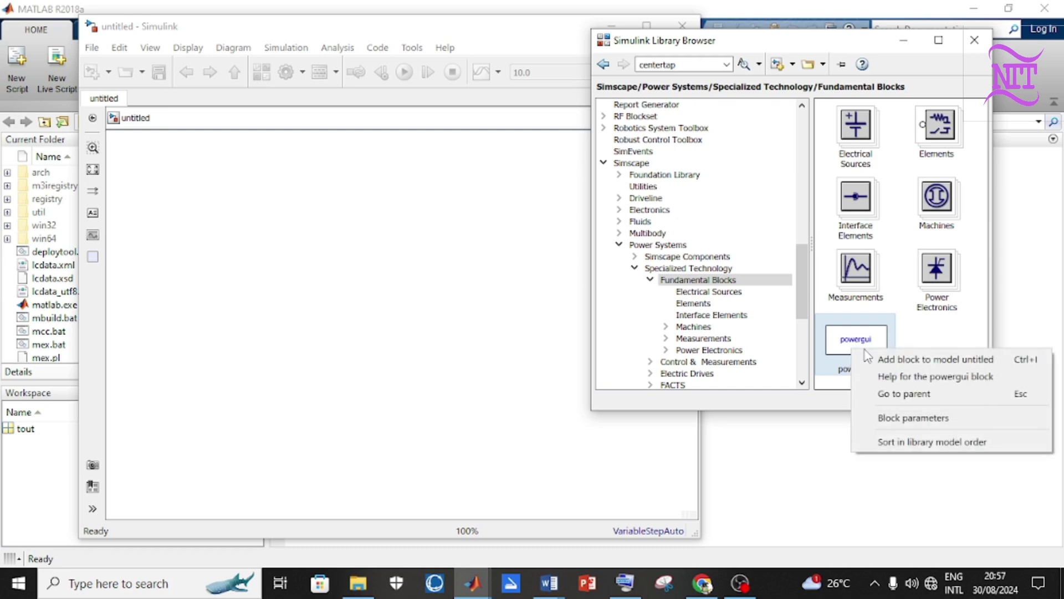
left_click(907, 362)
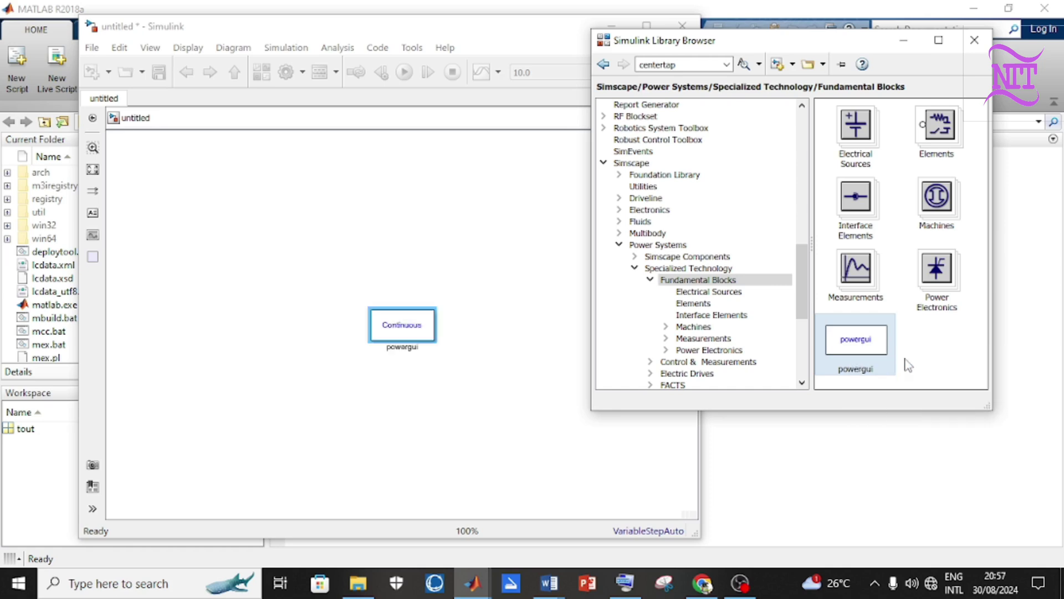
Step: Add an AC Voltage Source from Electrical Sources to the model
left_click(734, 294)
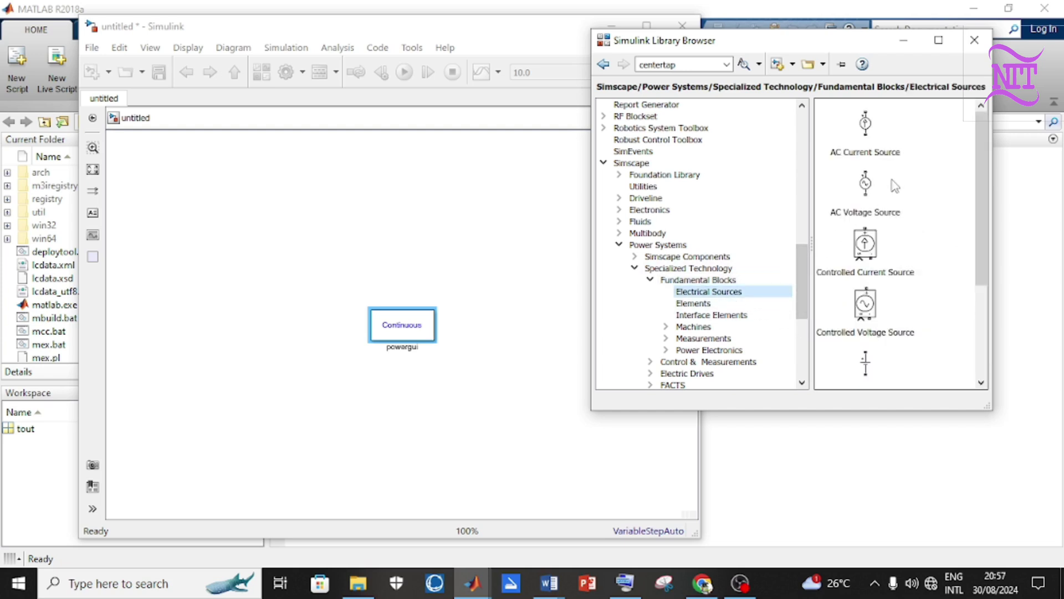
left_click(864, 187)
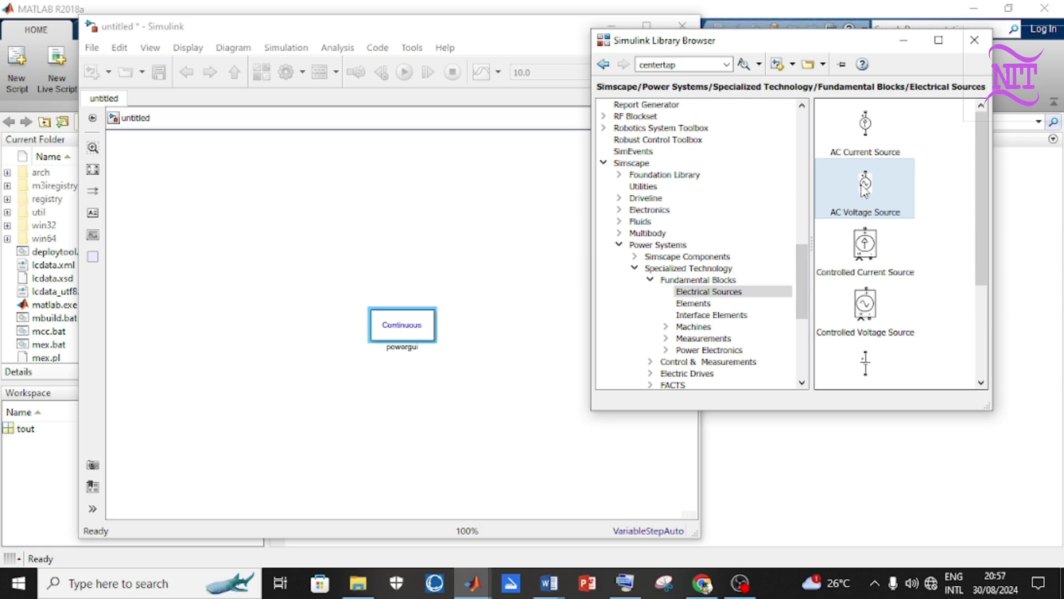
right_click(863, 189)
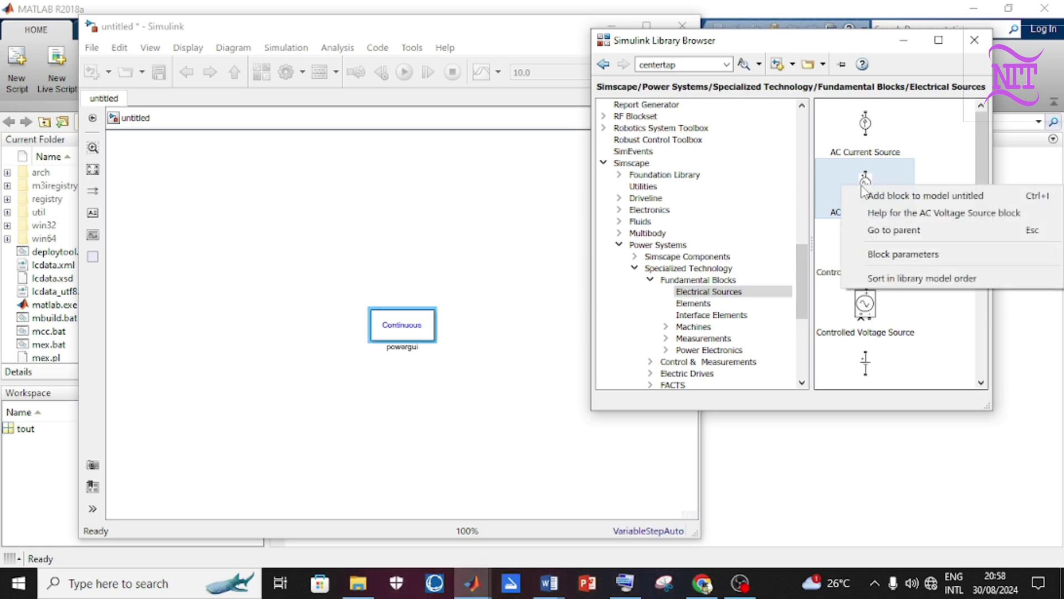
left_click(907, 196)
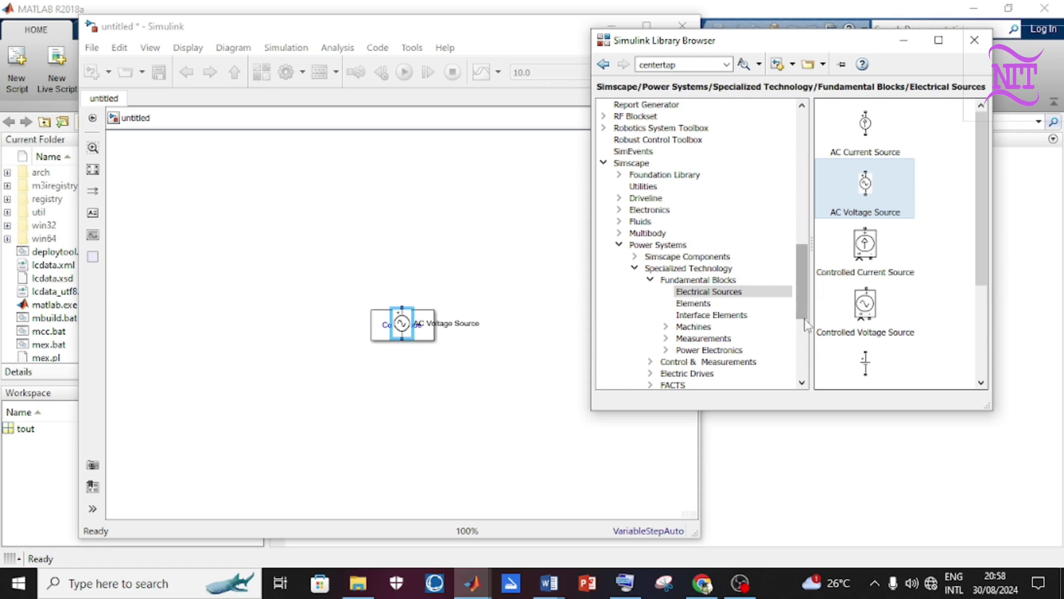
left_click(806, 384)
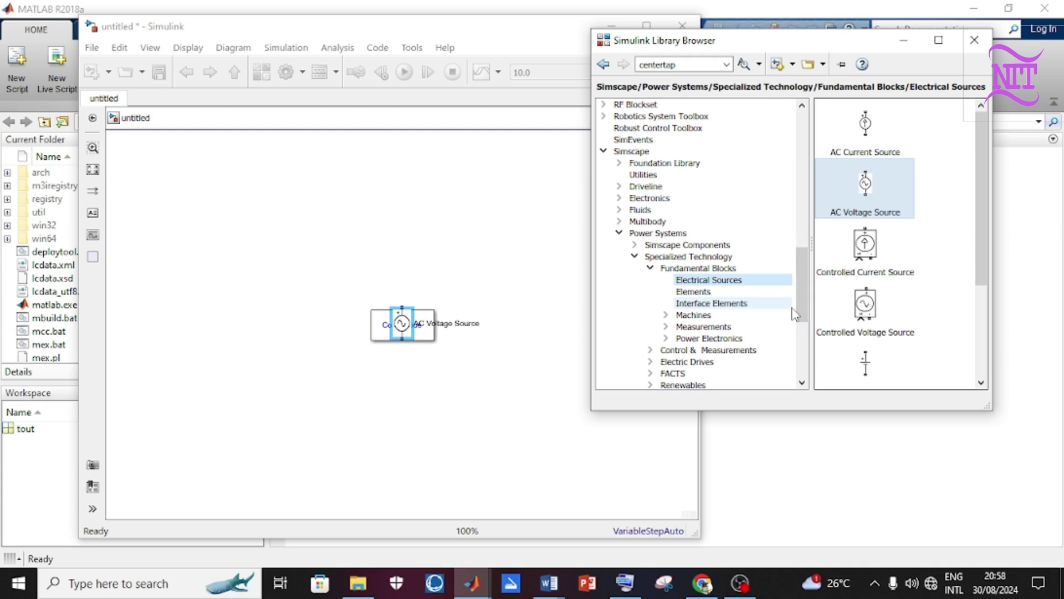
mouse_move(851, 291)
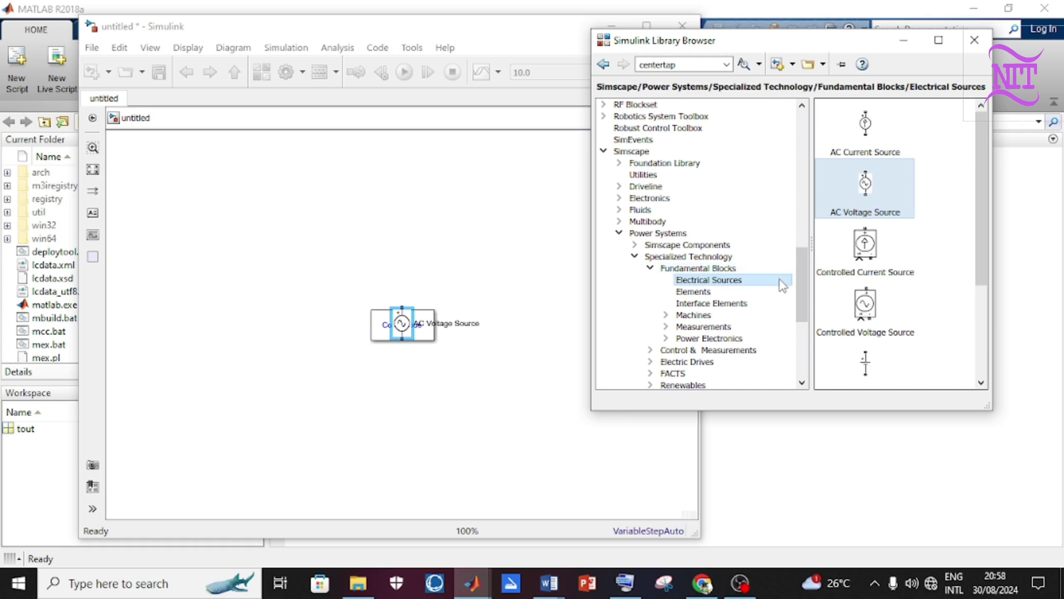
Step: Add a Linear Transformer from the Elements library to the model
left_click(719, 294)
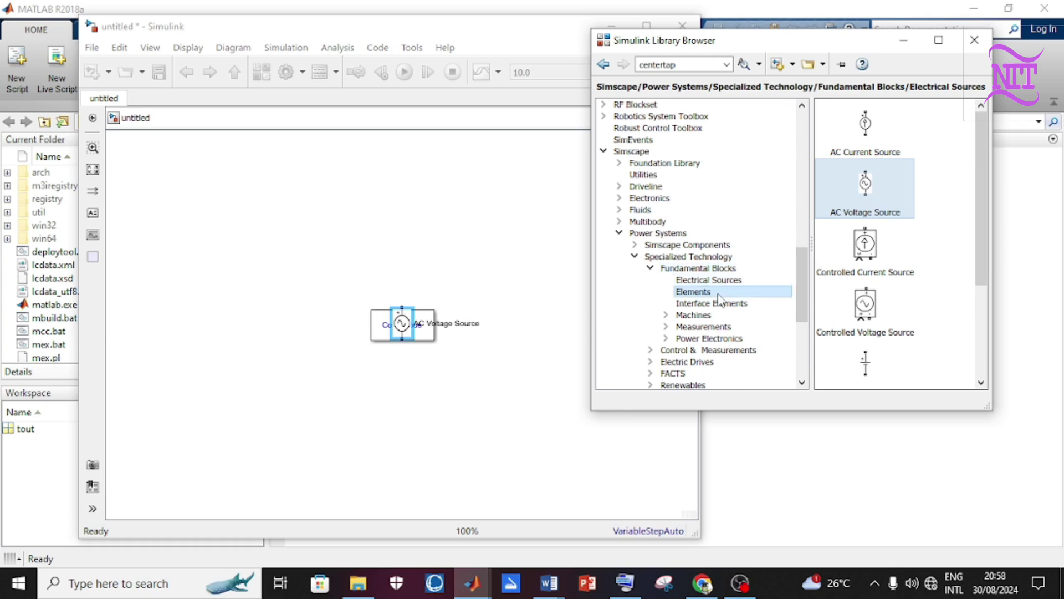
left_click(981, 382)
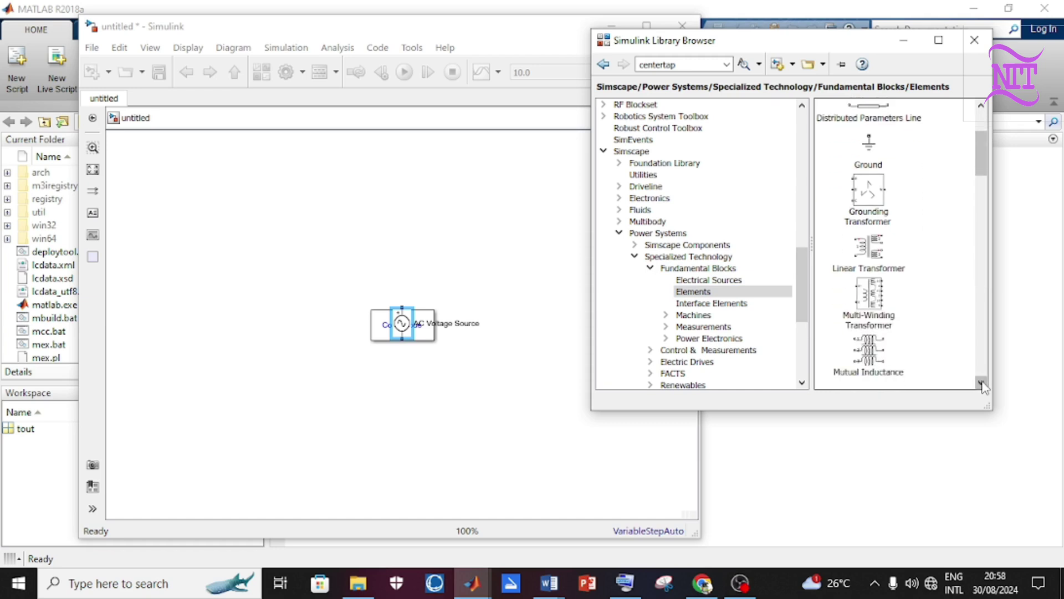
left_click(876, 255)
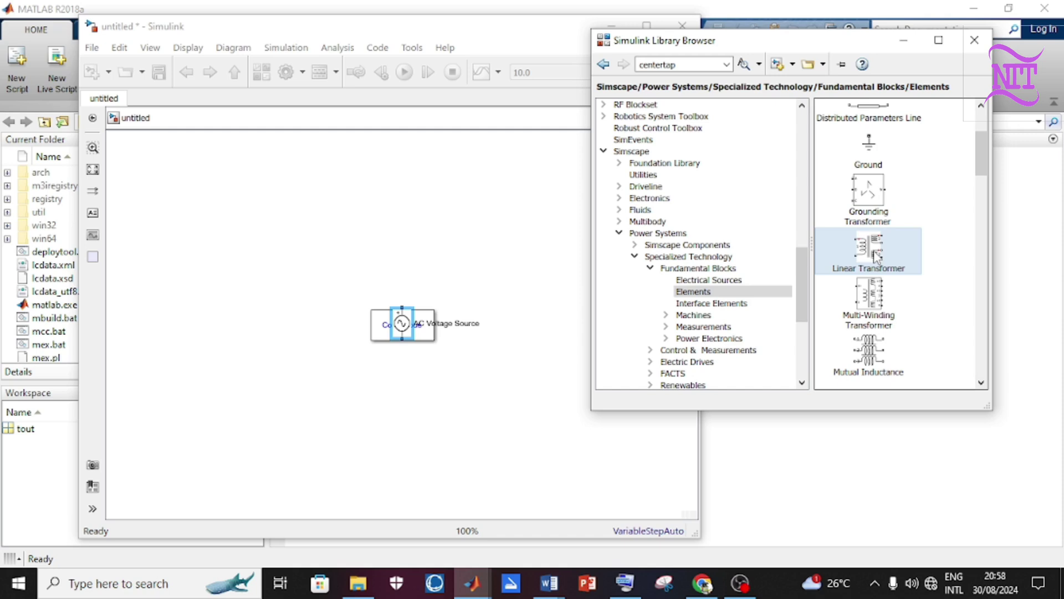
right_click(876, 255)
left_click(892, 261)
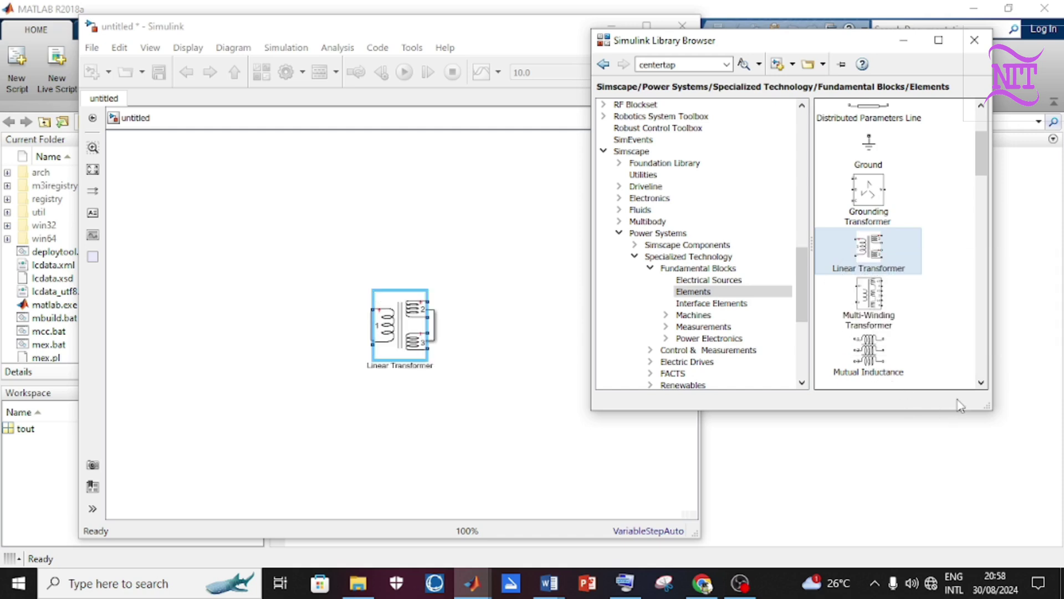
Step: Add a Parallel RLC Branch from Elements to the model
left_click(981, 382)
left_click_drag(981, 382, 981, 382)
left_click(882, 264)
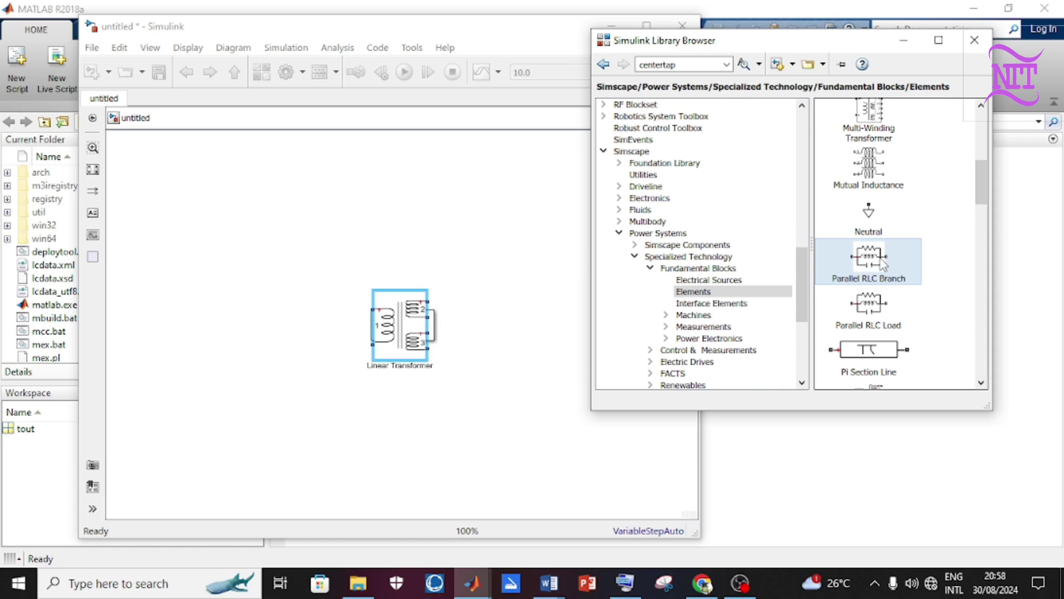
right_click(883, 264)
left_click(891, 269)
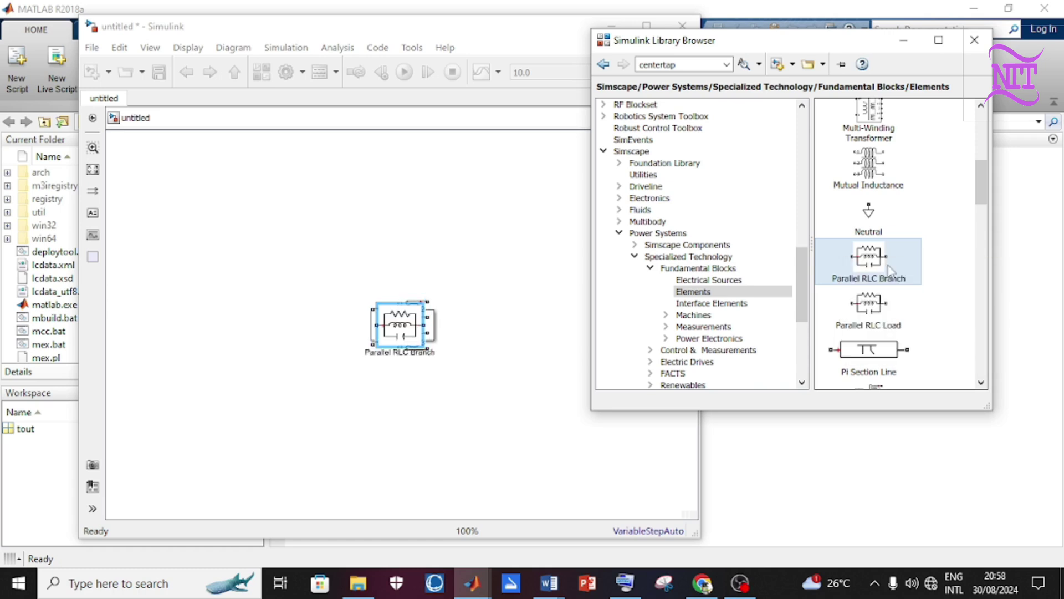
left_click(803, 383)
left_click(802, 383)
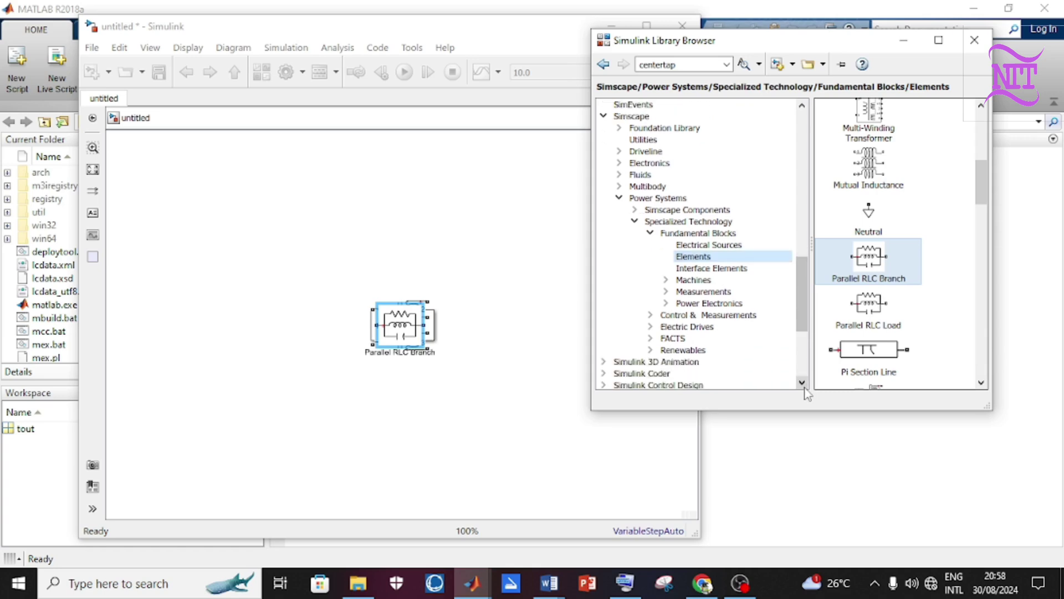
Step: Add Current Measurement and Voltage Measurement blocks from the Measurements library
left_click(720, 292)
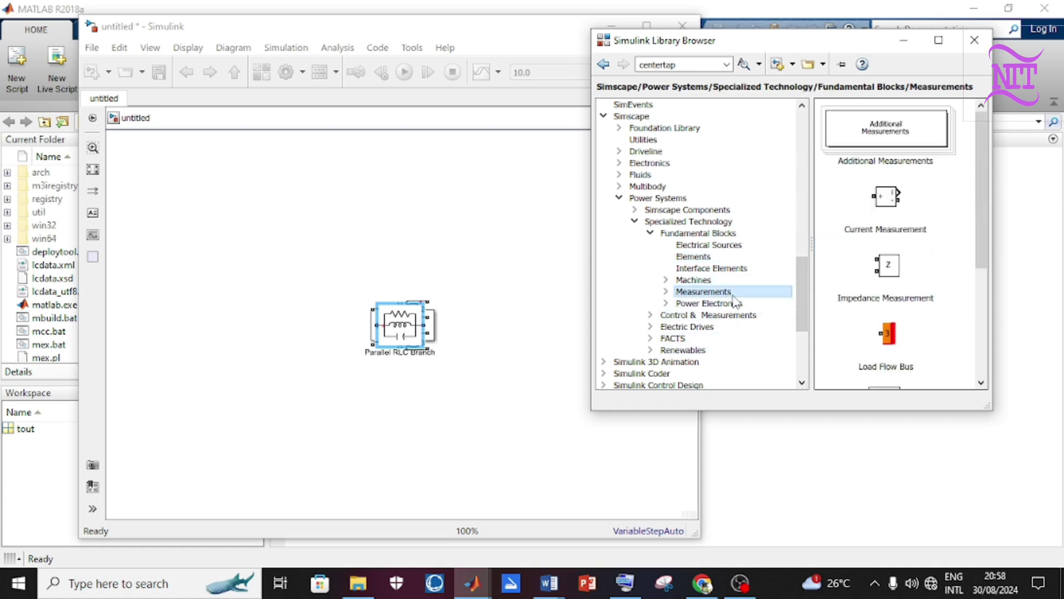
left_click(889, 201)
right_click(888, 201)
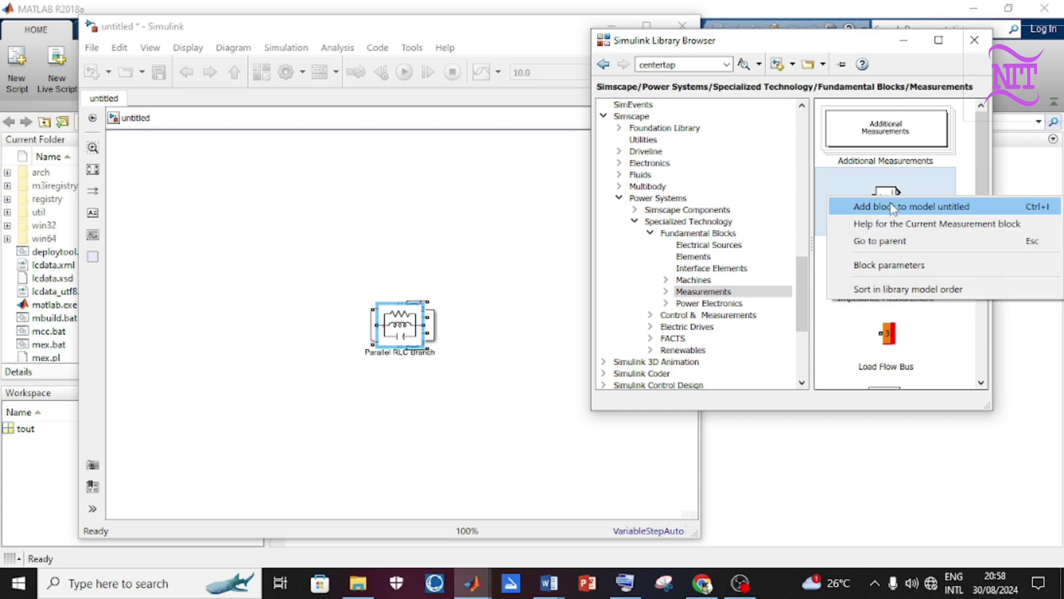
left_click(893, 208)
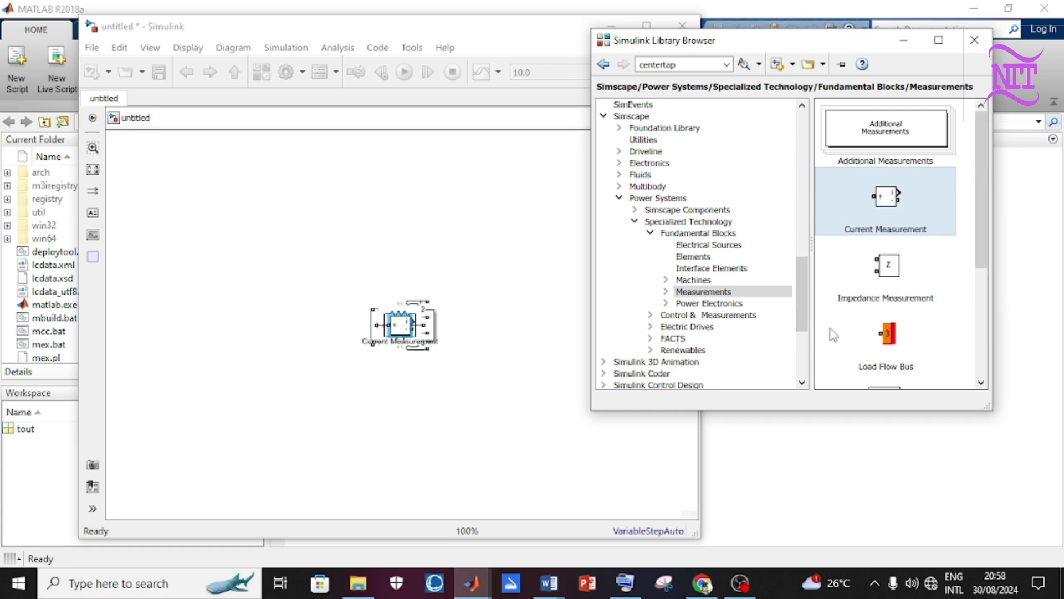
left_click(981, 383)
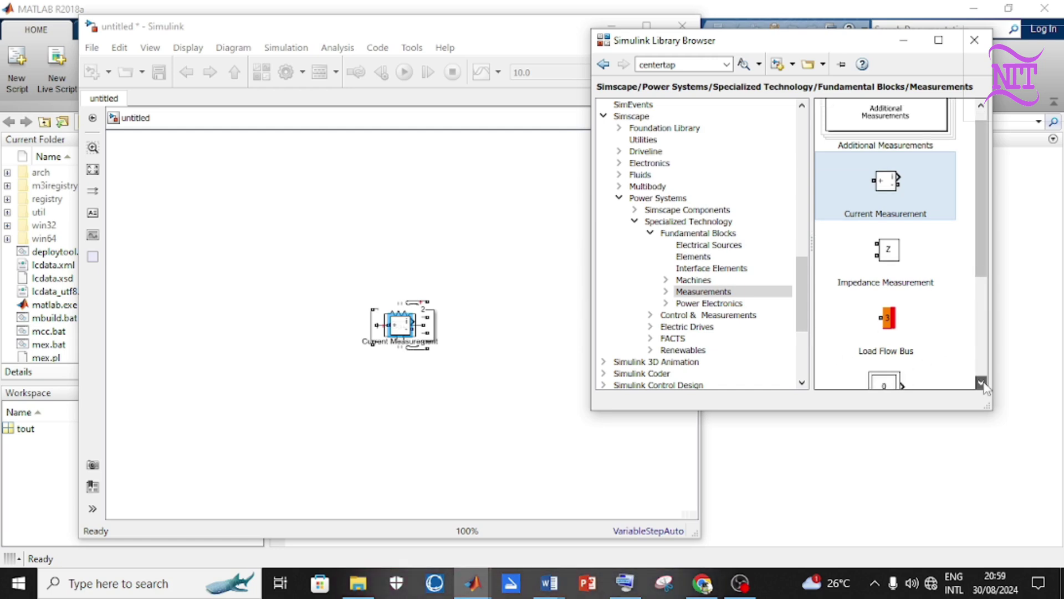
left_click_drag(981, 382, 981, 383)
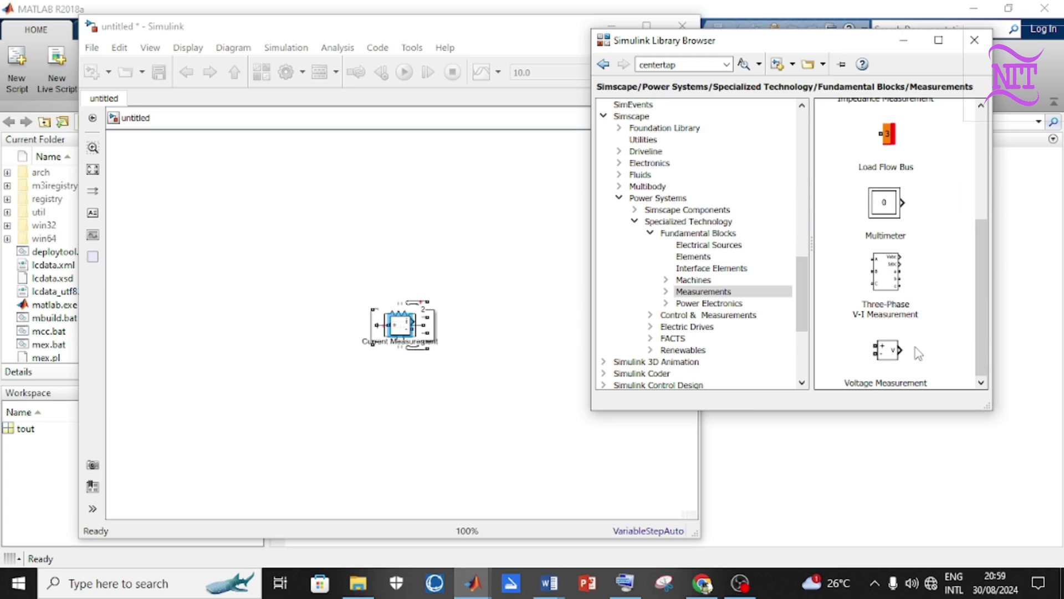
left_click(899, 352)
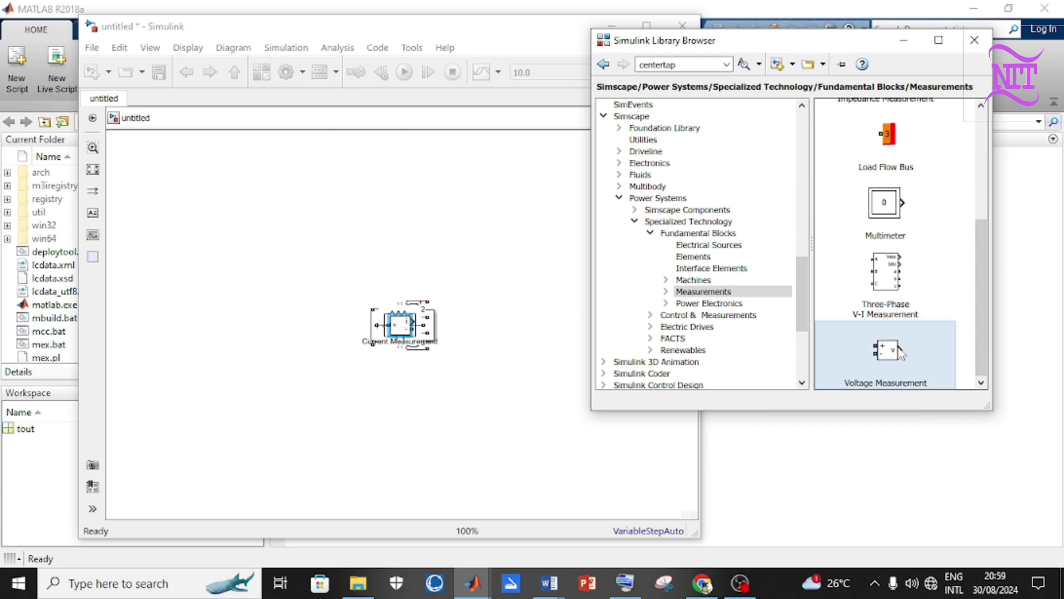
right_click(900, 352)
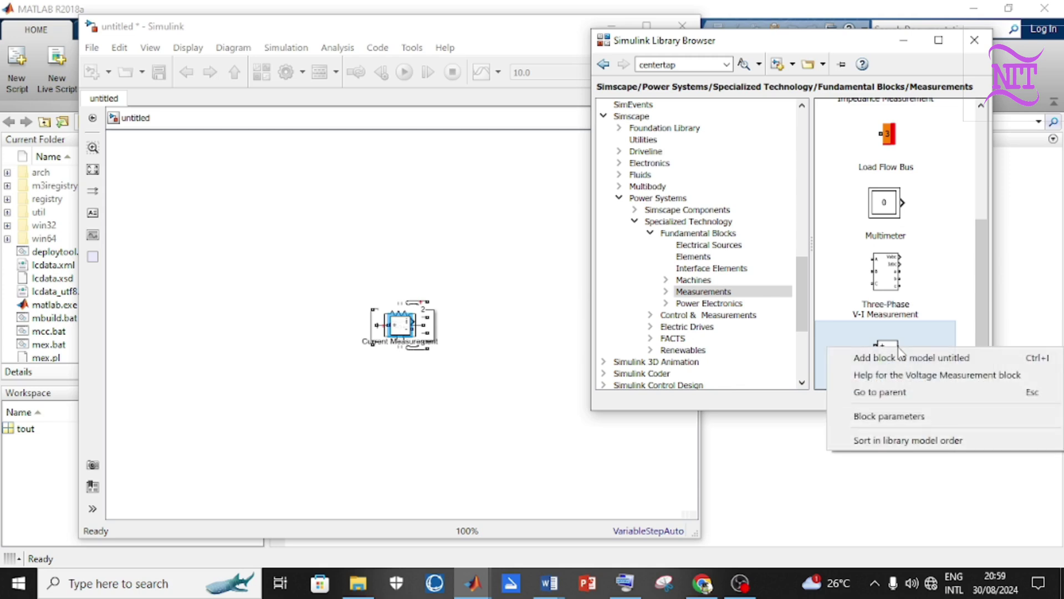
left_click(901, 357)
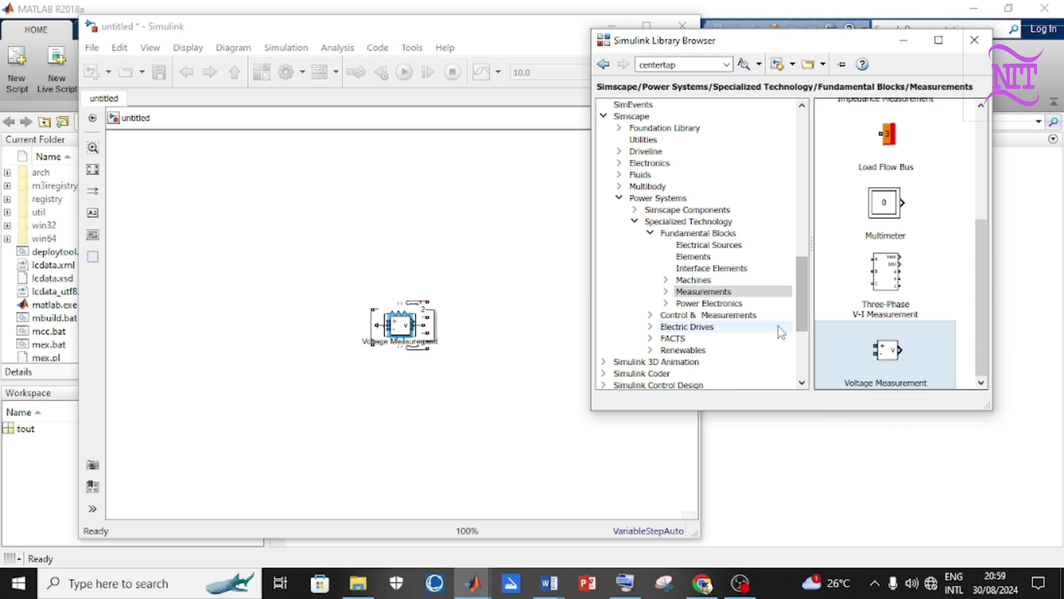
Step: Show the Power Electronics blocks and scroll down to the Diode
left_click(748, 305)
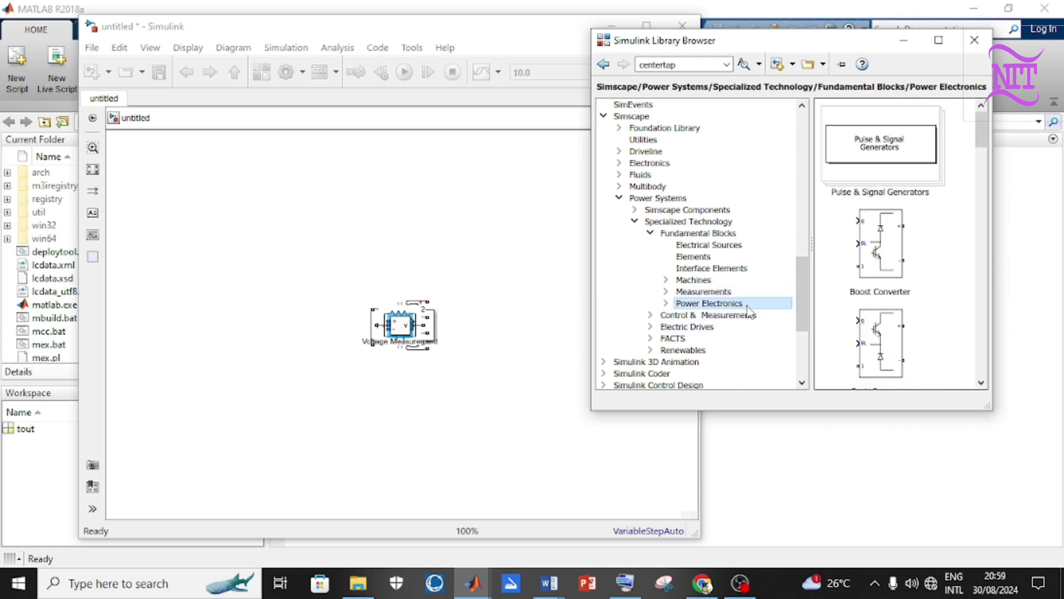
left_click(981, 383)
left_click_drag(981, 382, 981, 384)
left_click(981, 382)
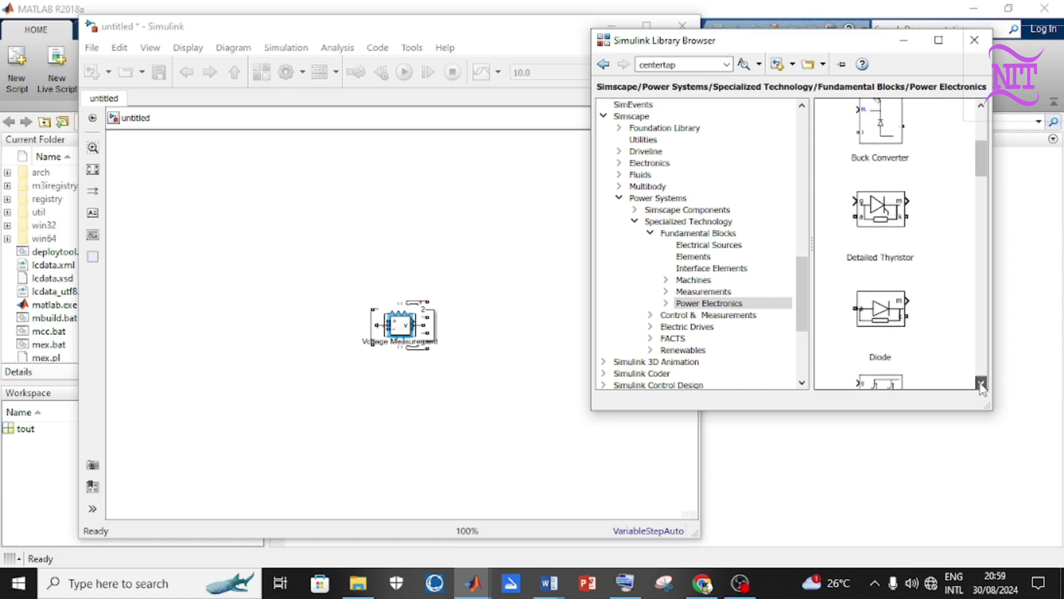
Step: Add a Diode from Power Electronics to the untitled model
left_click(894, 263)
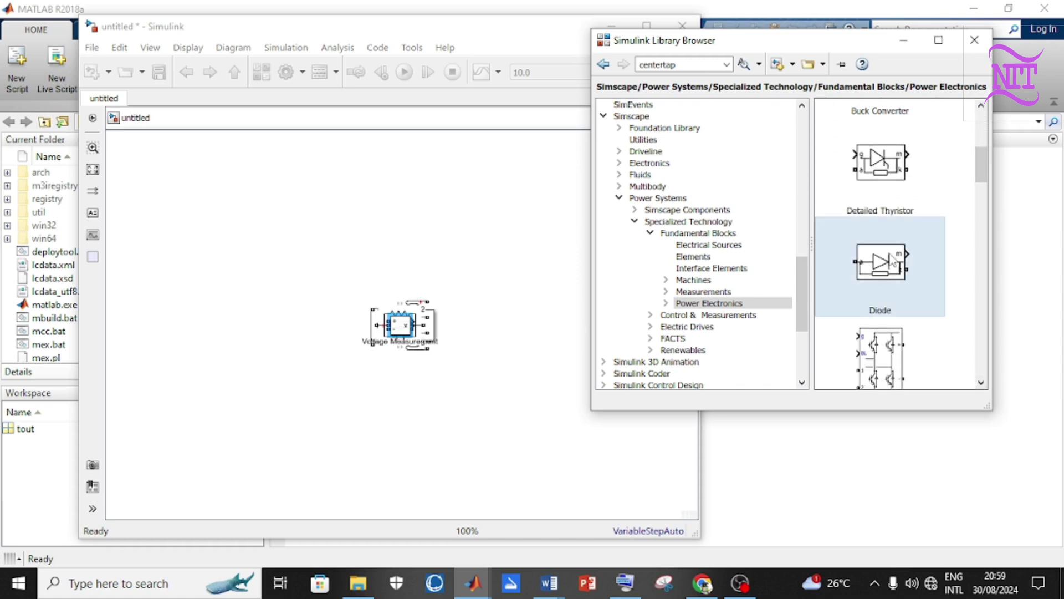
right_click(893, 262)
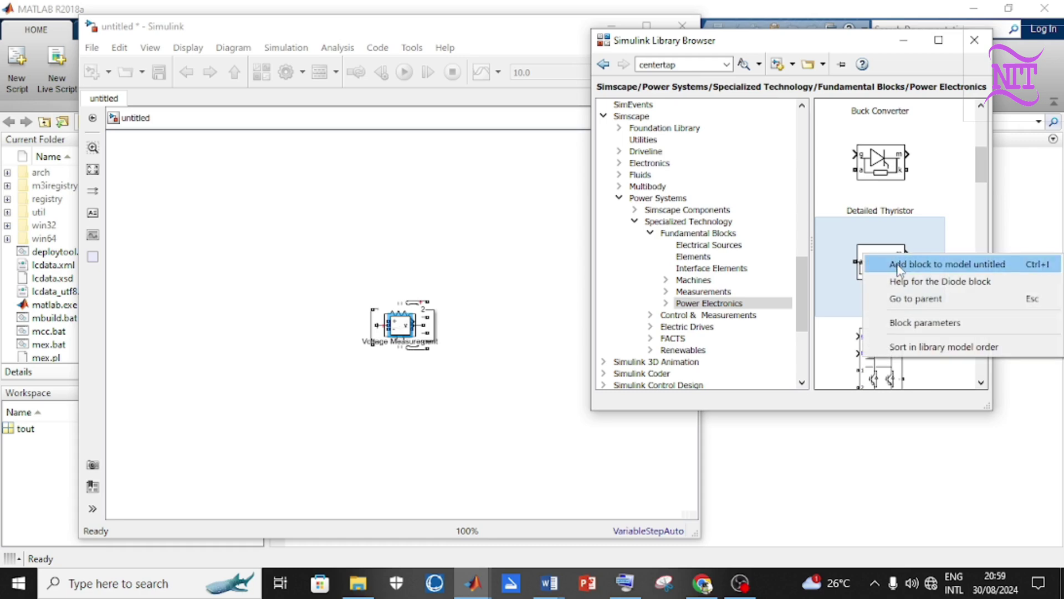
left_click(898, 262)
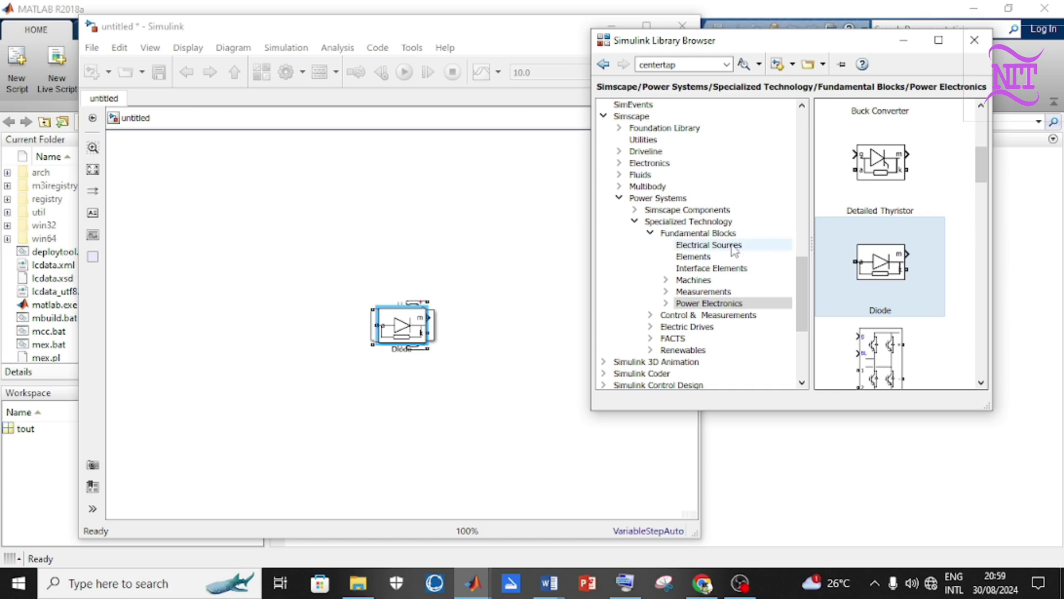
Step: Collapse Fundamental Blocks, Specialized Technology, Power Systems and Simscape, and scroll the tree back to the top
left_click(651, 234)
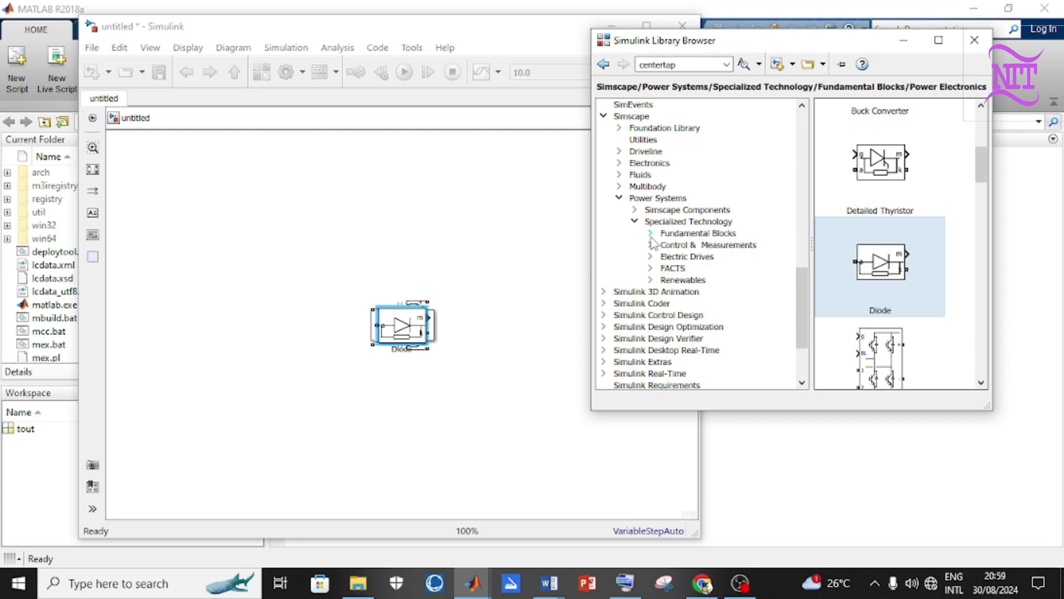
left_click(634, 222)
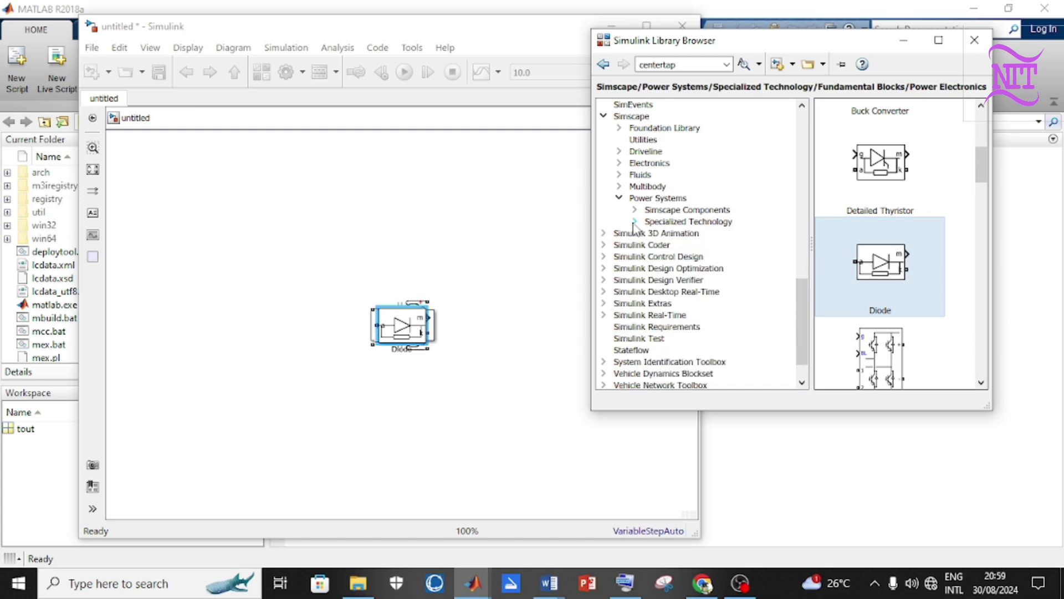
left_click(619, 198)
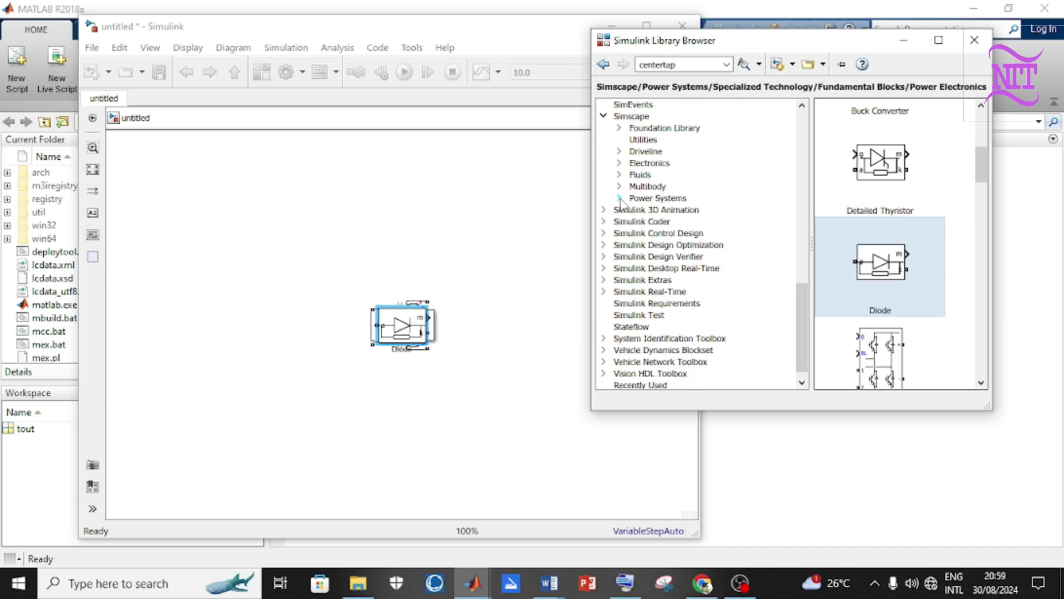
left_click(604, 116)
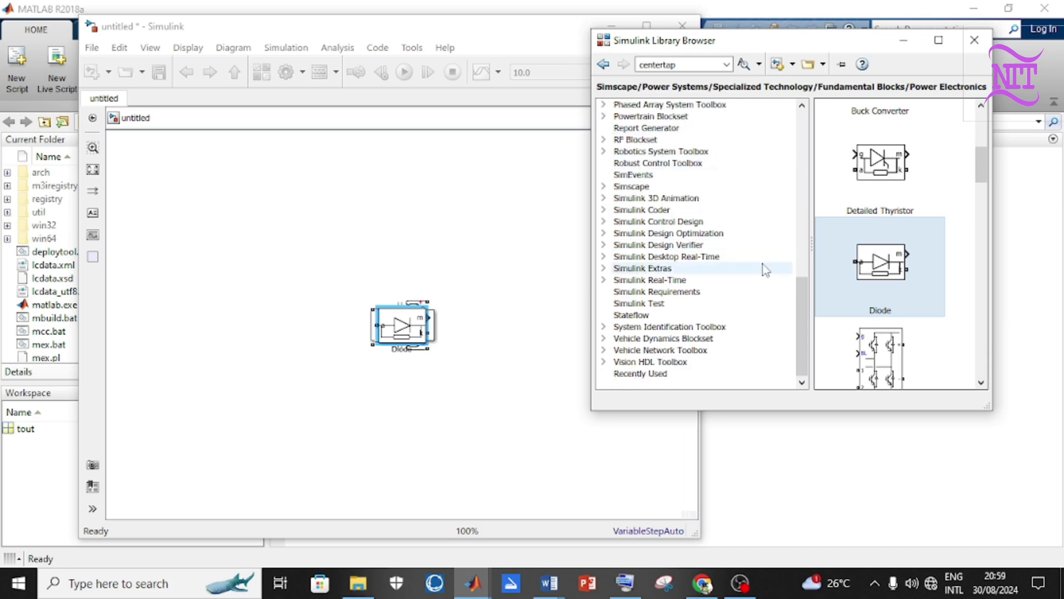
left_click(803, 106)
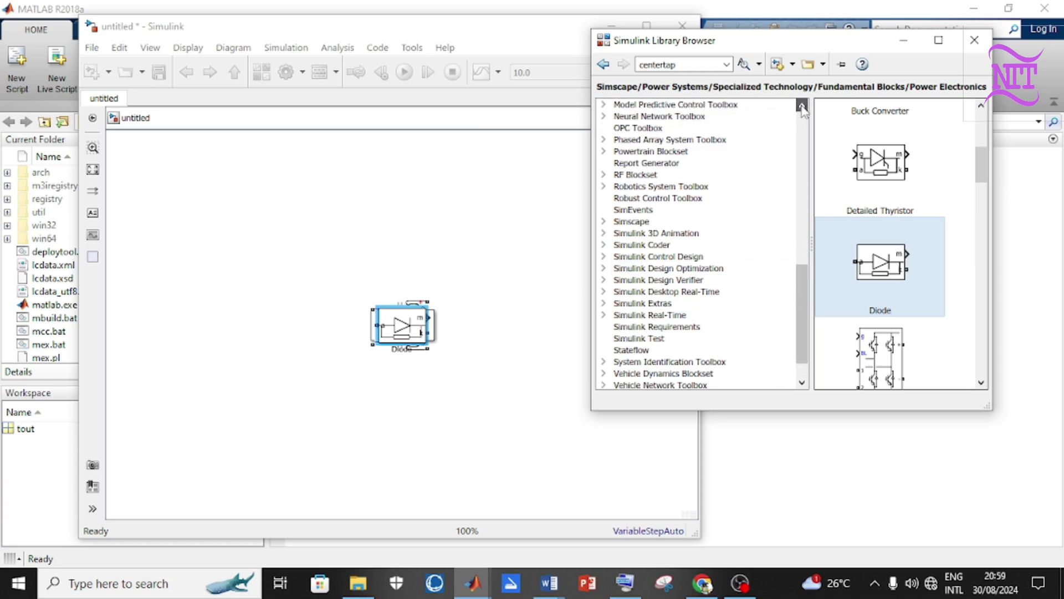
left_click_drag(802, 106, 802, 105)
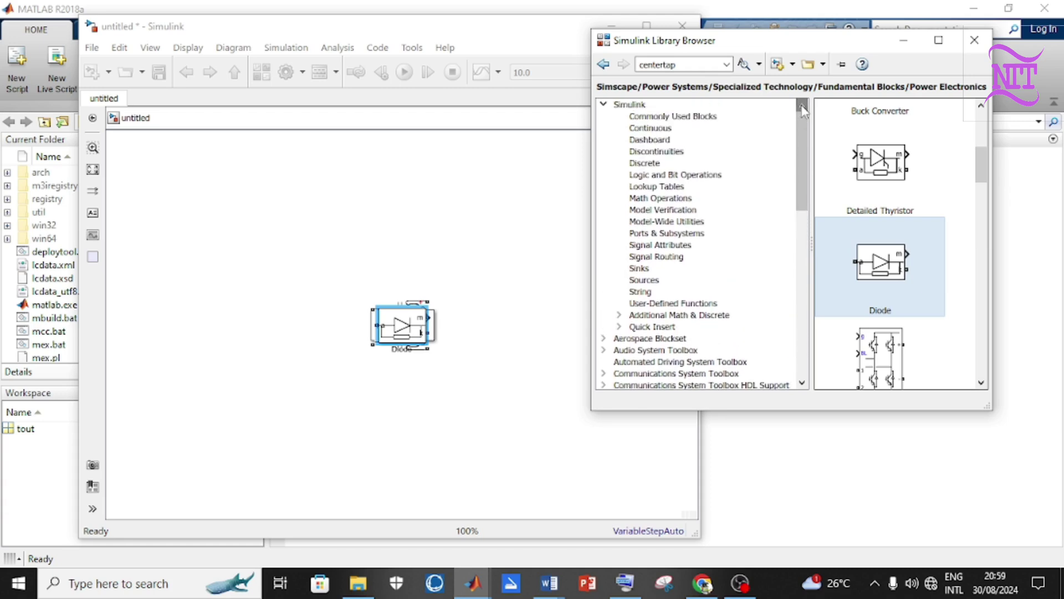
Step: Add a Scope block from Commonly Used Blocks to the model
left_click(730, 119)
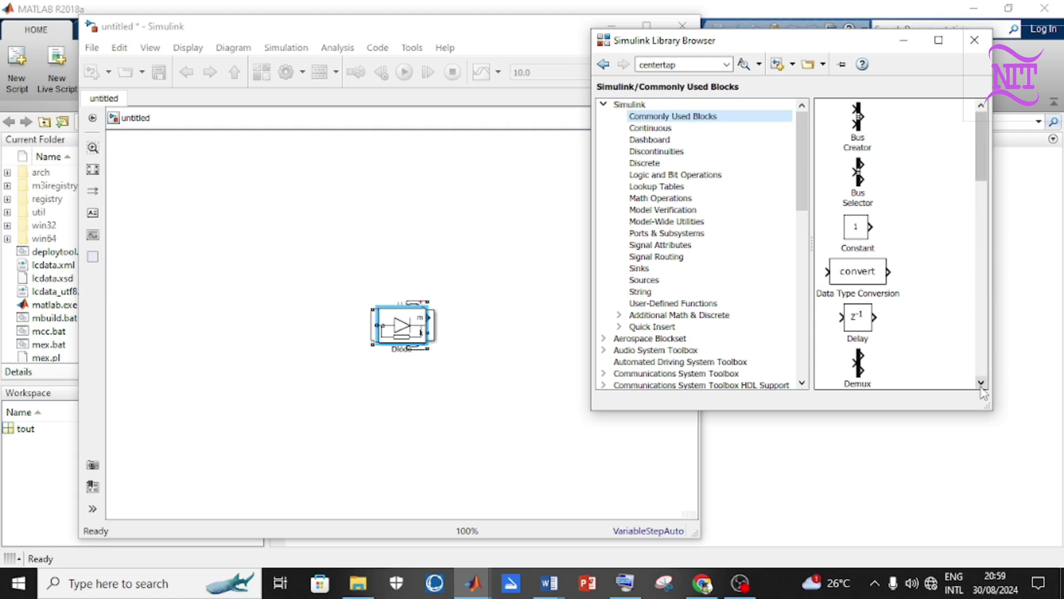
left_click_drag(981, 388, 982, 388)
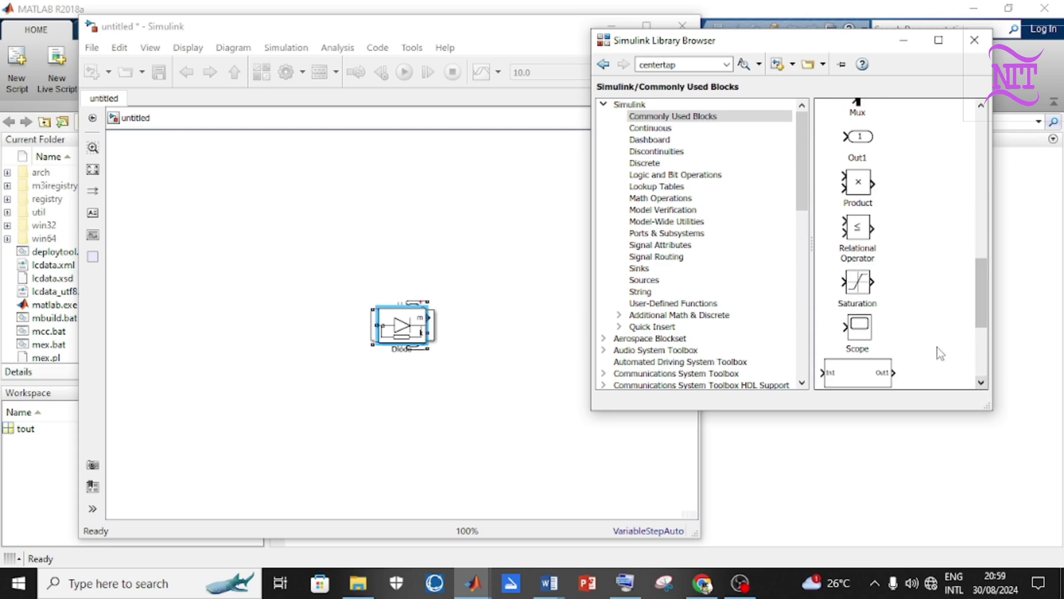
left_click(862, 333)
right_click(859, 331)
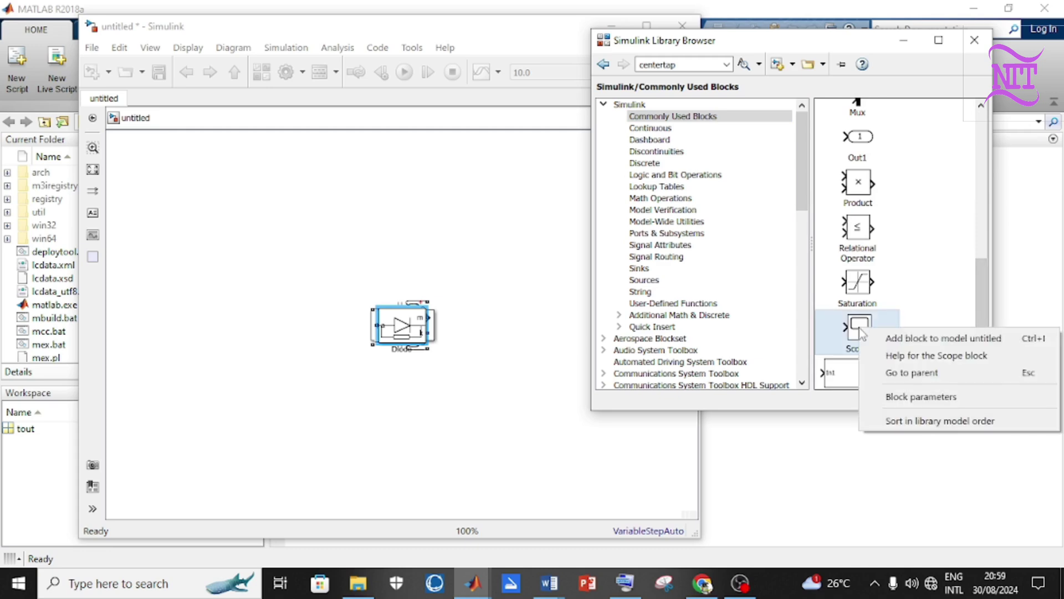
left_click(892, 336)
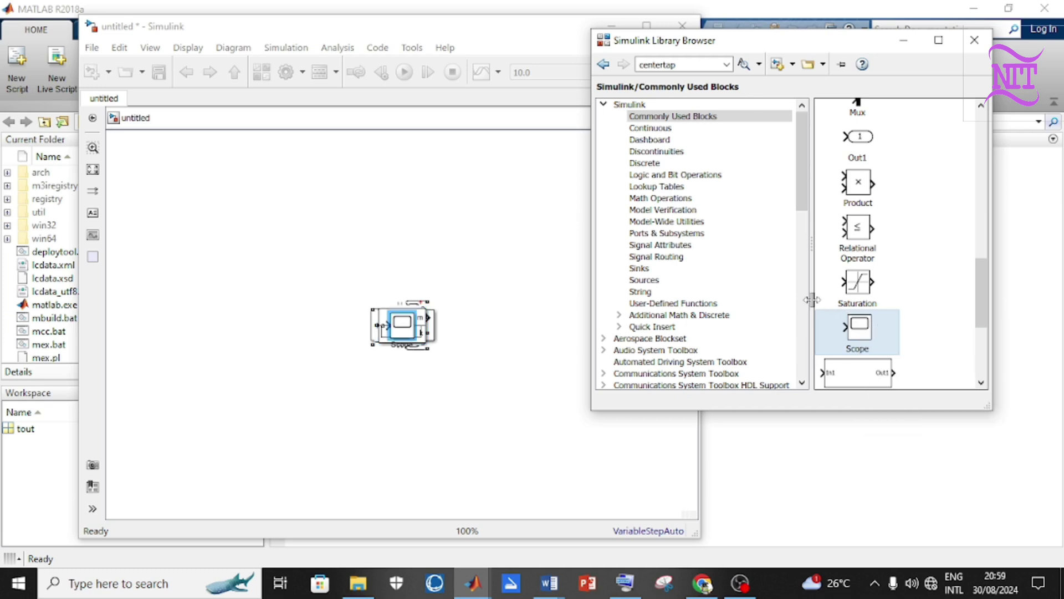
Step: Add From and Goto blocks from Signal Routing to the model
left_click(693, 256)
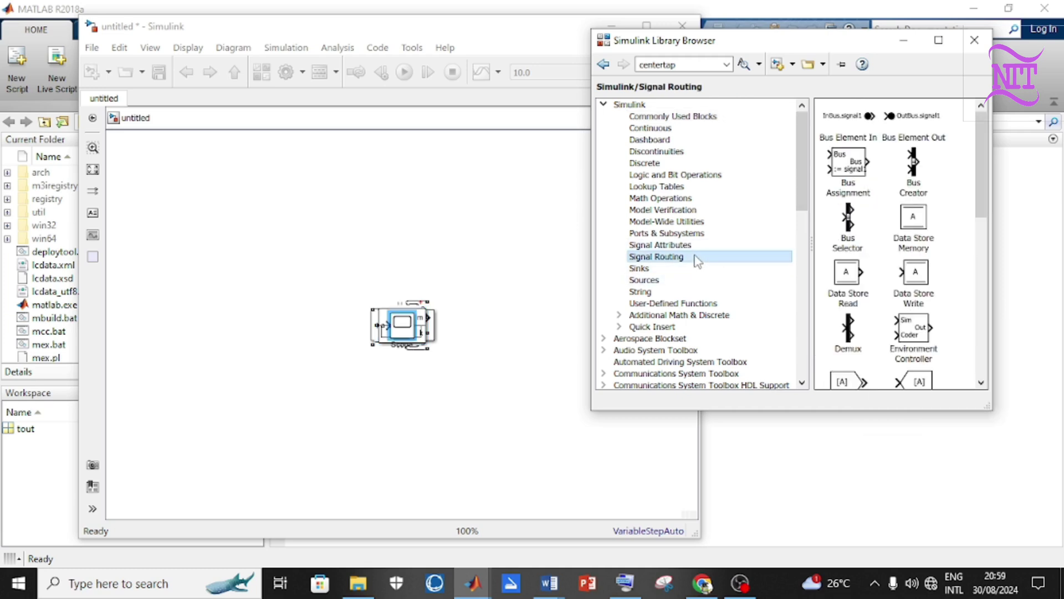
left_click(981, 383)
left_click(979, 384)
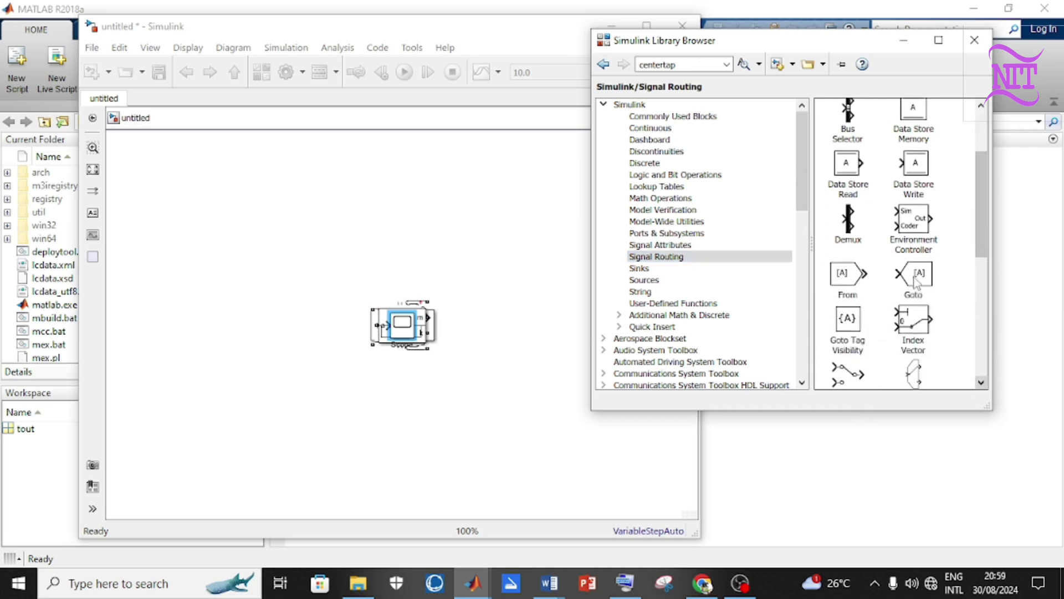
left_click(844, 287)
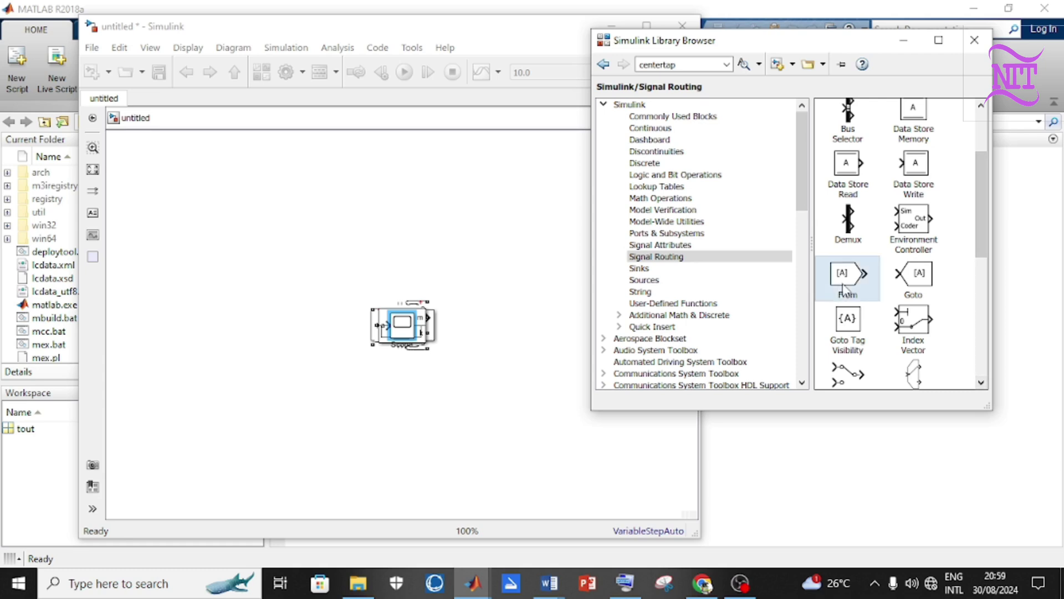
right_click(843, 287)
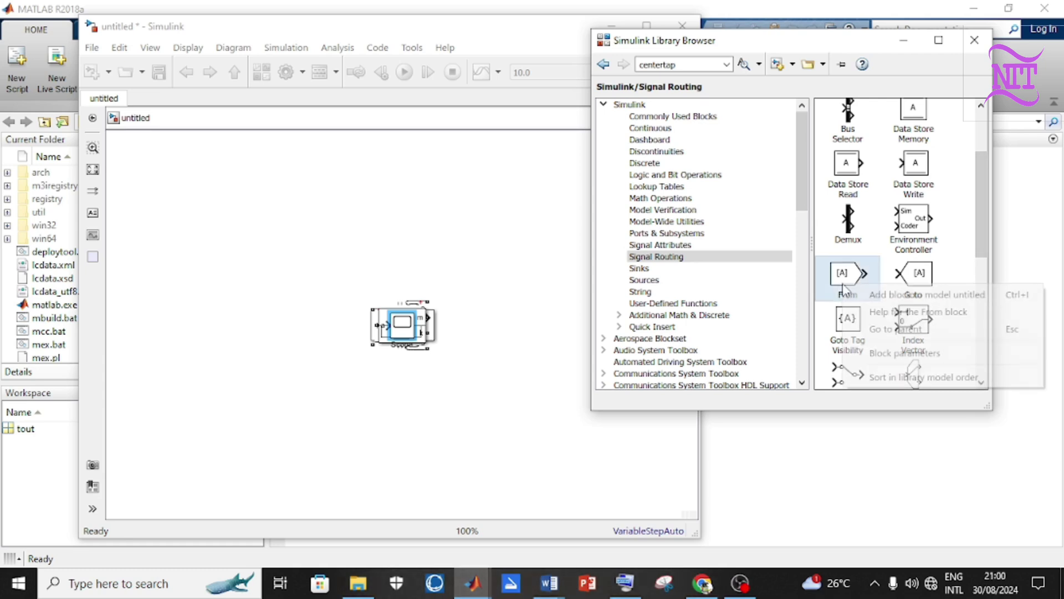
left_click(878, 298)
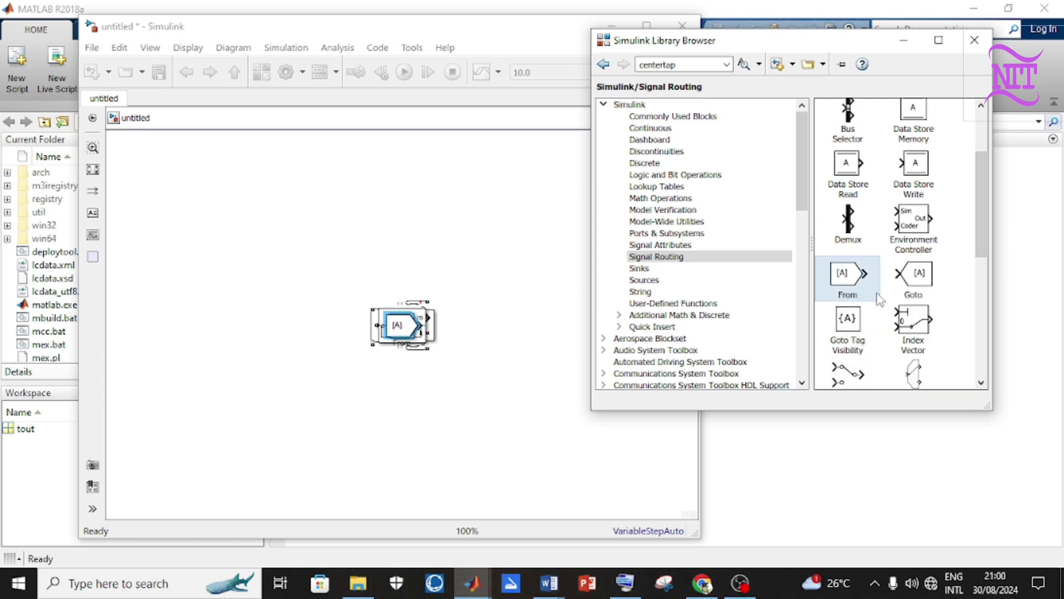
left_click(913, 291)
right_click(913, 292)
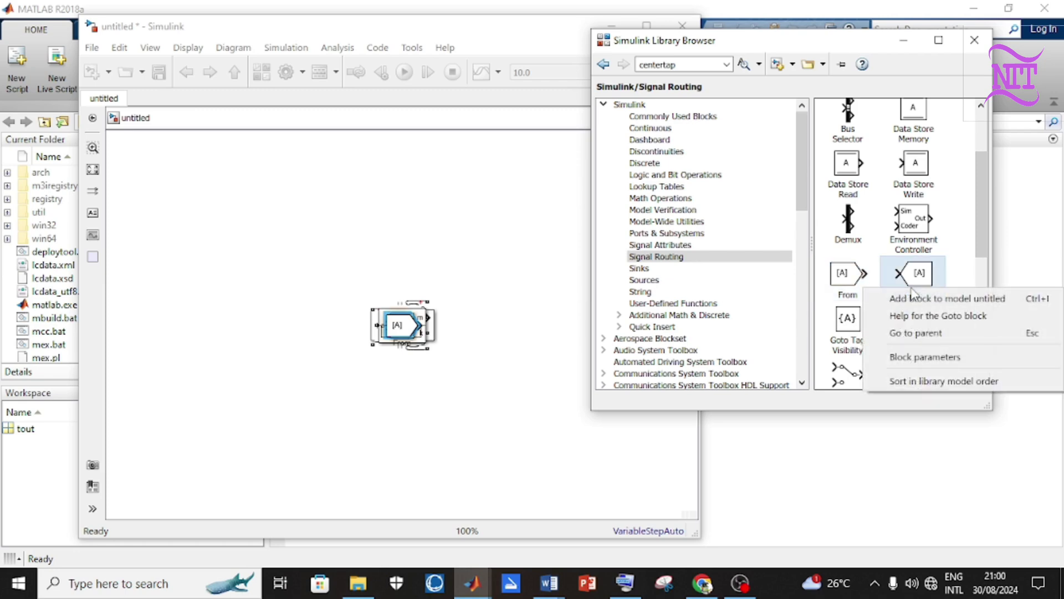
left_click(916, 298)
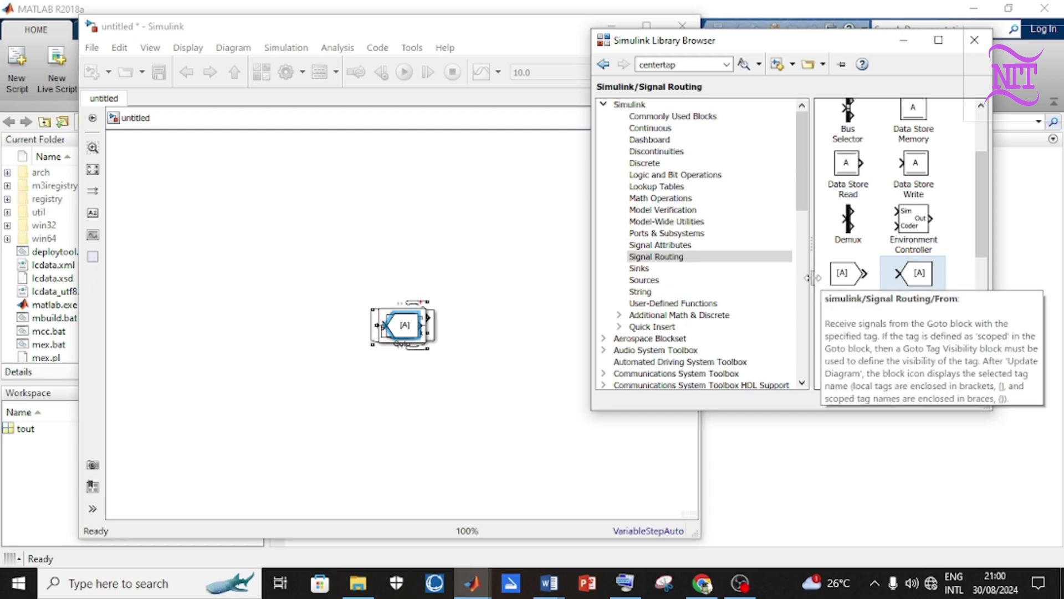
Step: Close the Library Browser and stack Goto, From and Scope in a column on the right
left_click(975, 40)
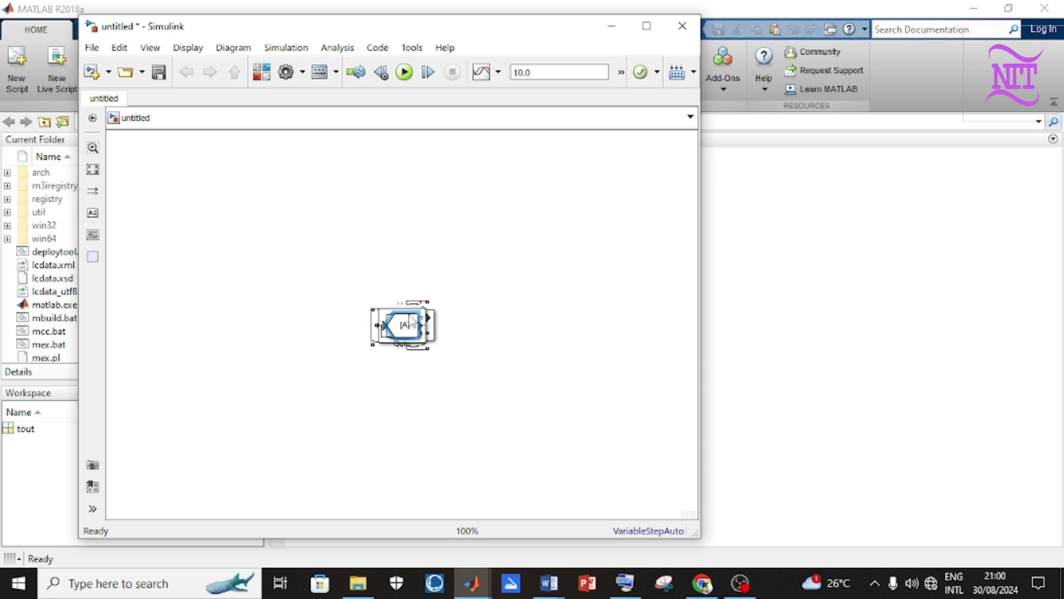
left_click_drag(406, 333, 609, 188)
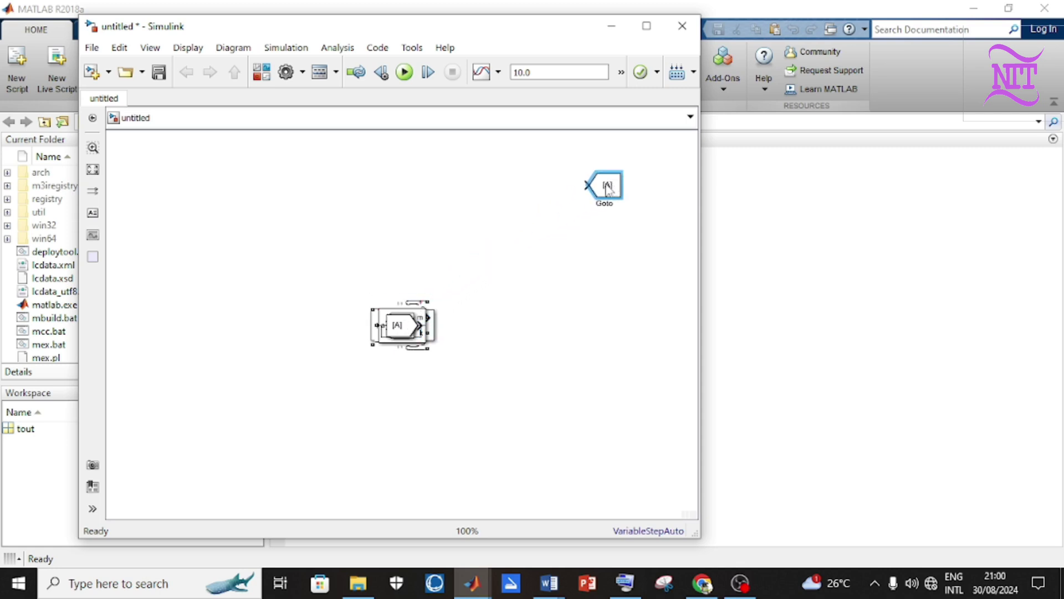
left_click(400, 326)
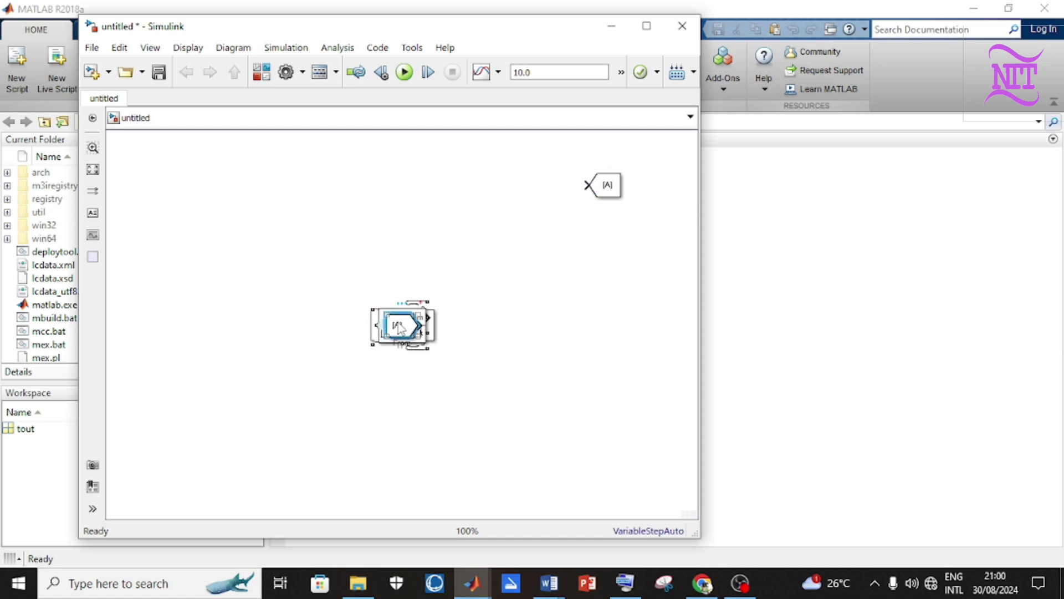
left_click_drag(400, 327, 607, 225)
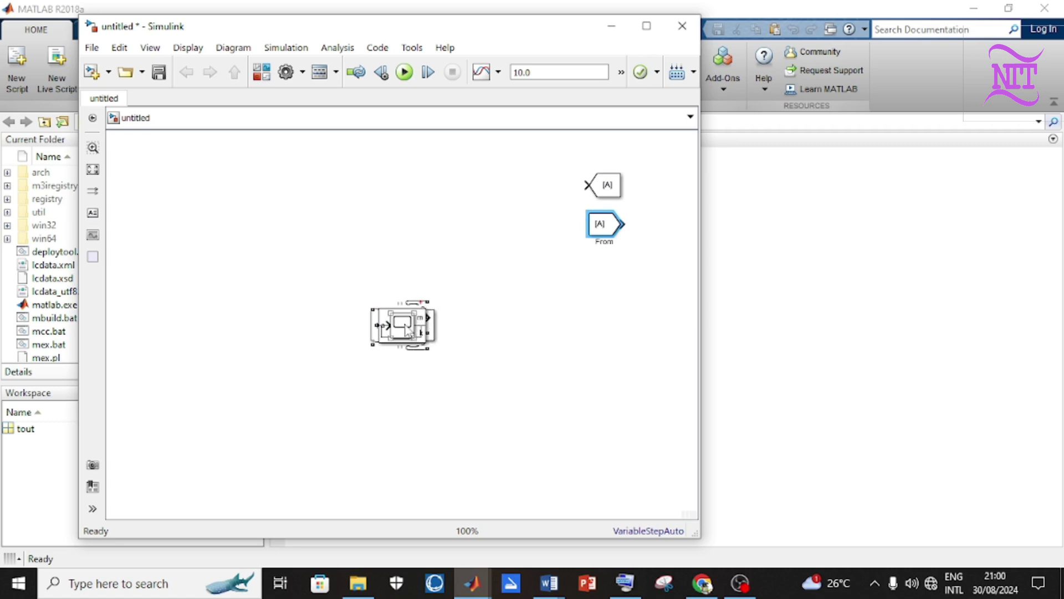
left_click(403, 329)
left_click_drag(405, 330, 610, 282)
Step: Move the Diode up and the Voltage and Current Measurement blocks to the lower left
left_click(403, 326)
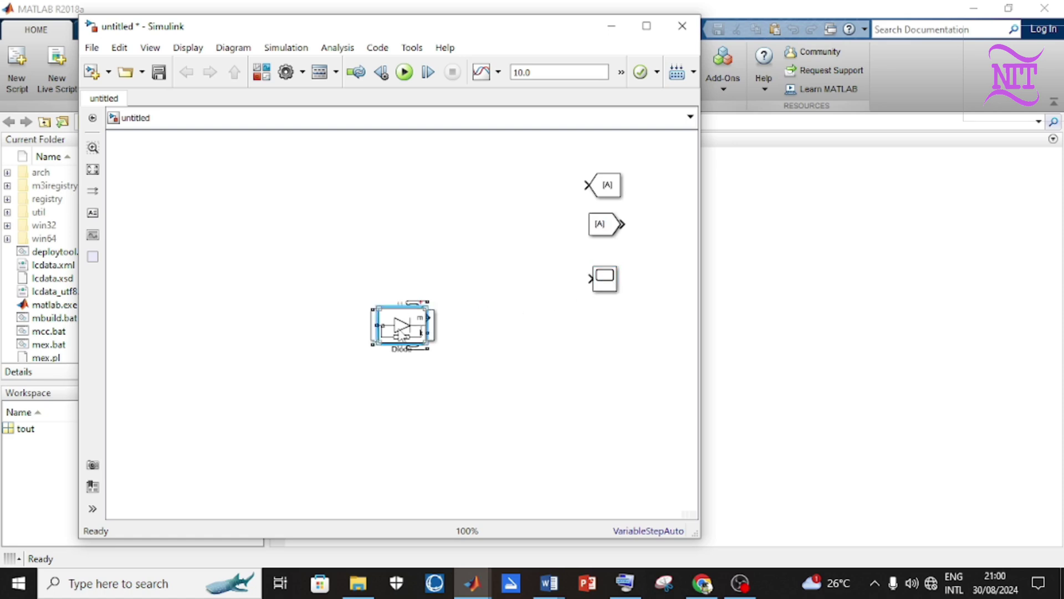
left_click_drag(403, 326, 358, 184)
left_click_drag(396, 330, 277, 480)
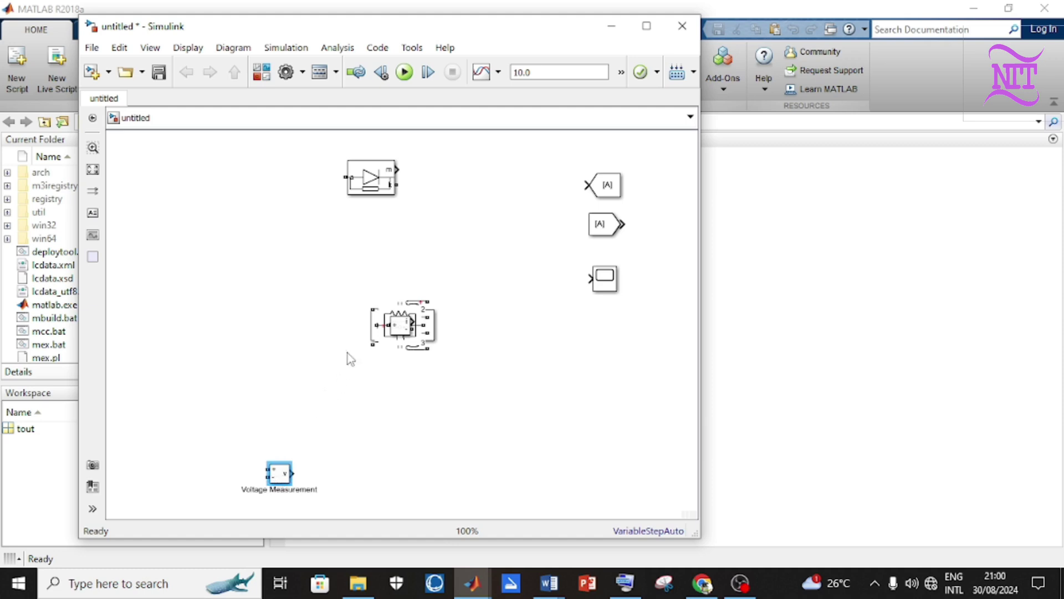
left_click_drag(402, 330, 224, 478)
left_click(409, 328)
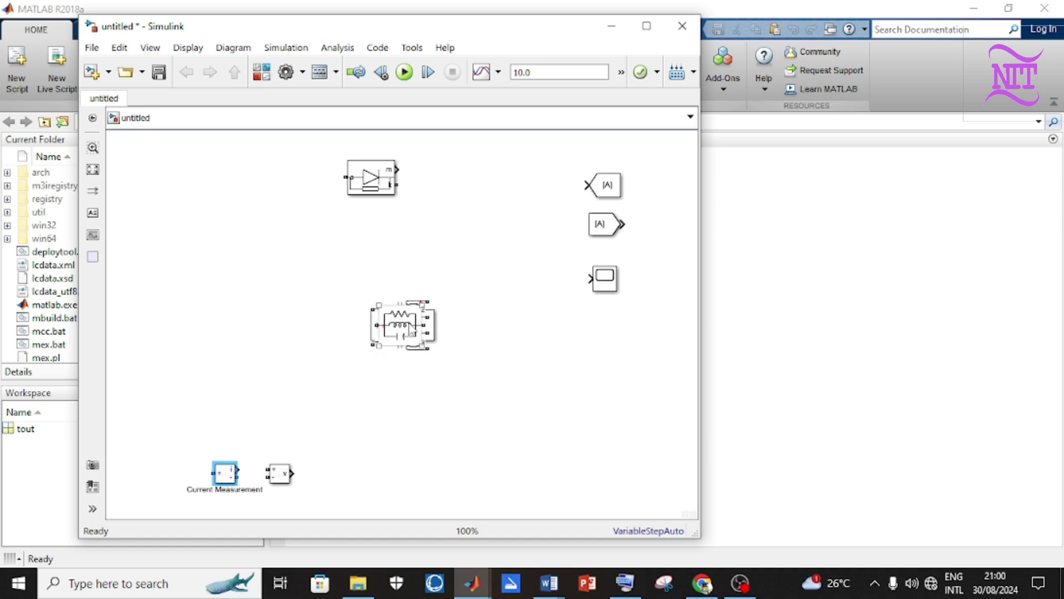
Step: Place the RLC branch lower right, transformer and AC source left, and powergui at the bottom
left_click_drag(410, 329, 557, 407)
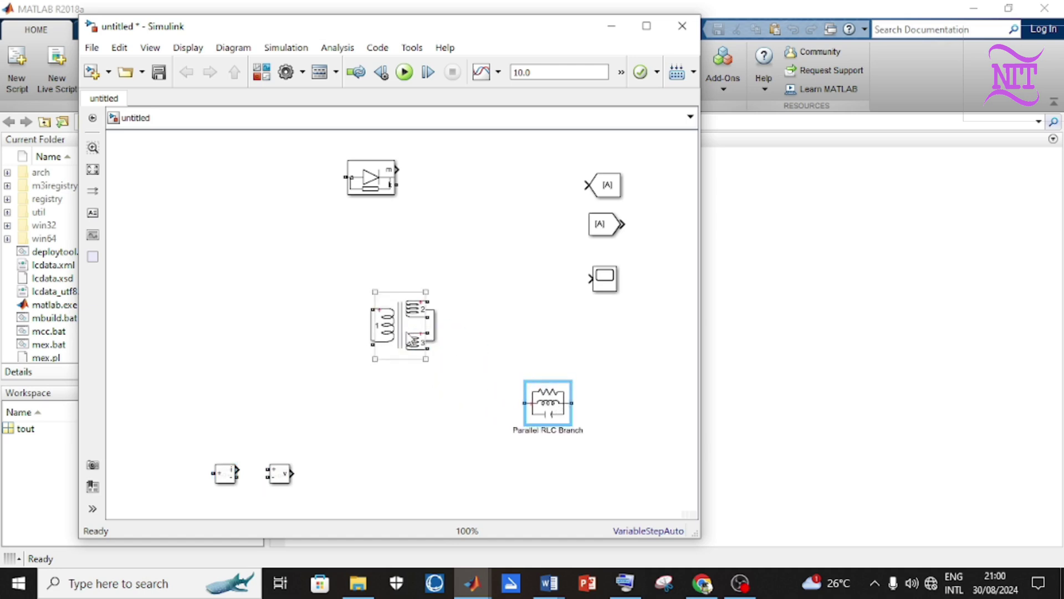
left_click(403, 338)
left_click_drag(401, 336, 280, 335)
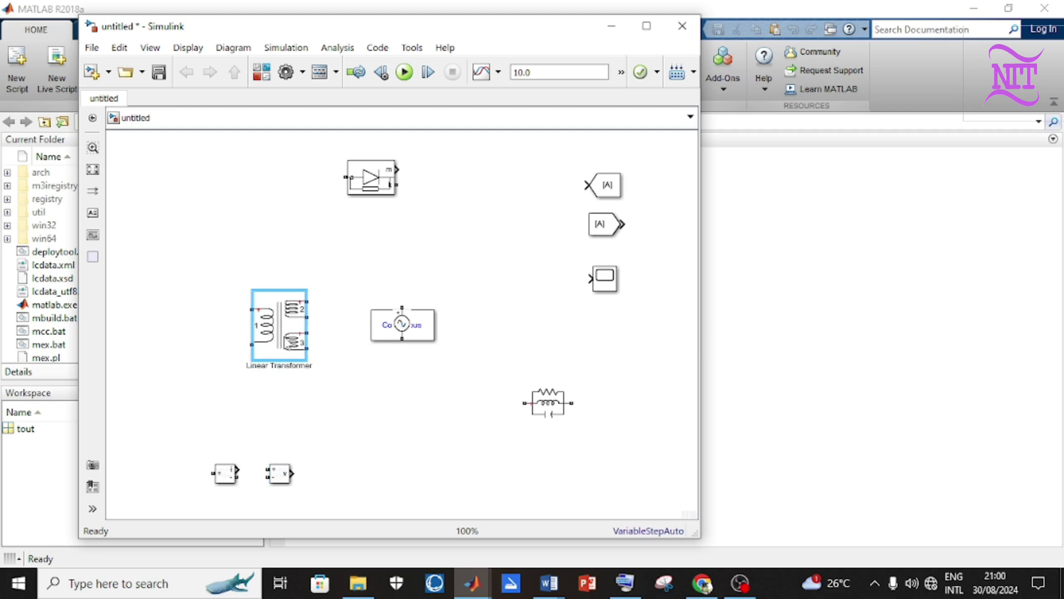
left_click_drag(403, 333, 166, 328)
left_click_drag(388, 332, 386, 503)
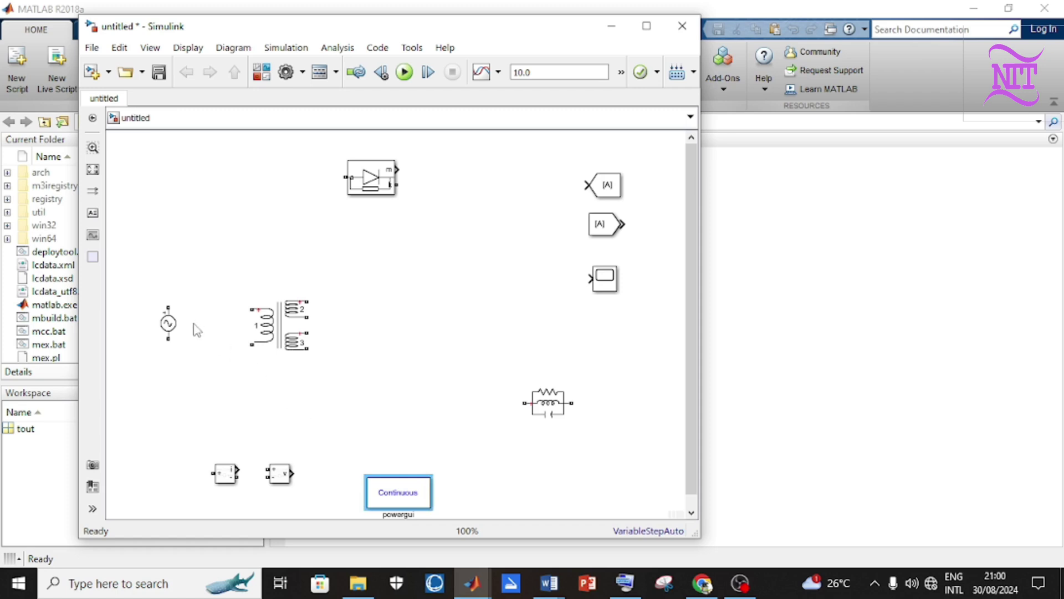
left_click(173, 327)
left_click_drag(174, 328, 165, 326)
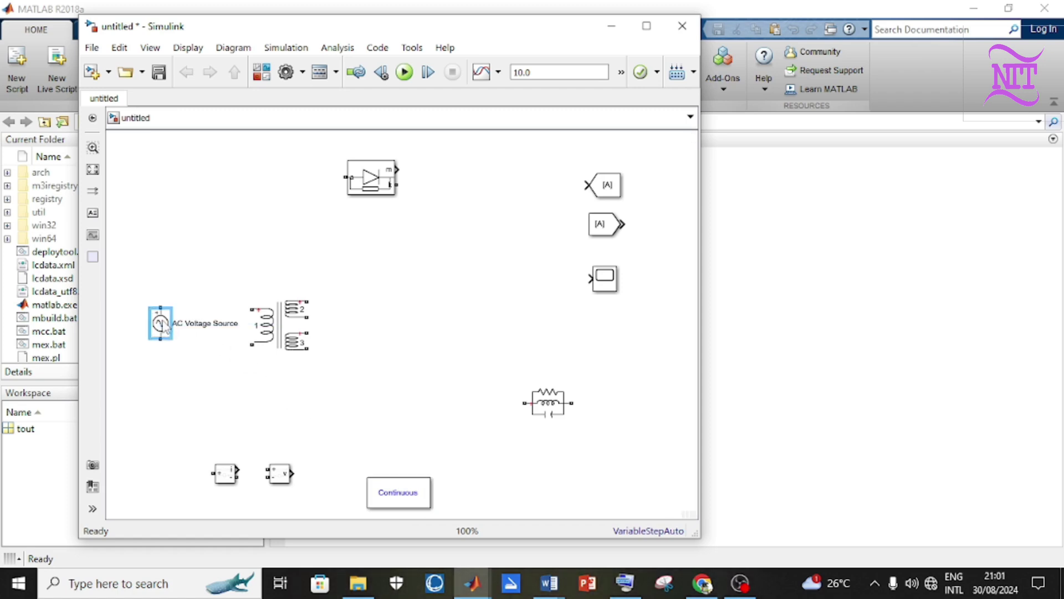
Step: Set the AC Voltage Source peak amplitude to 240 and frequency to 50 Hz, then apply and confirm
double_click(162, 325)
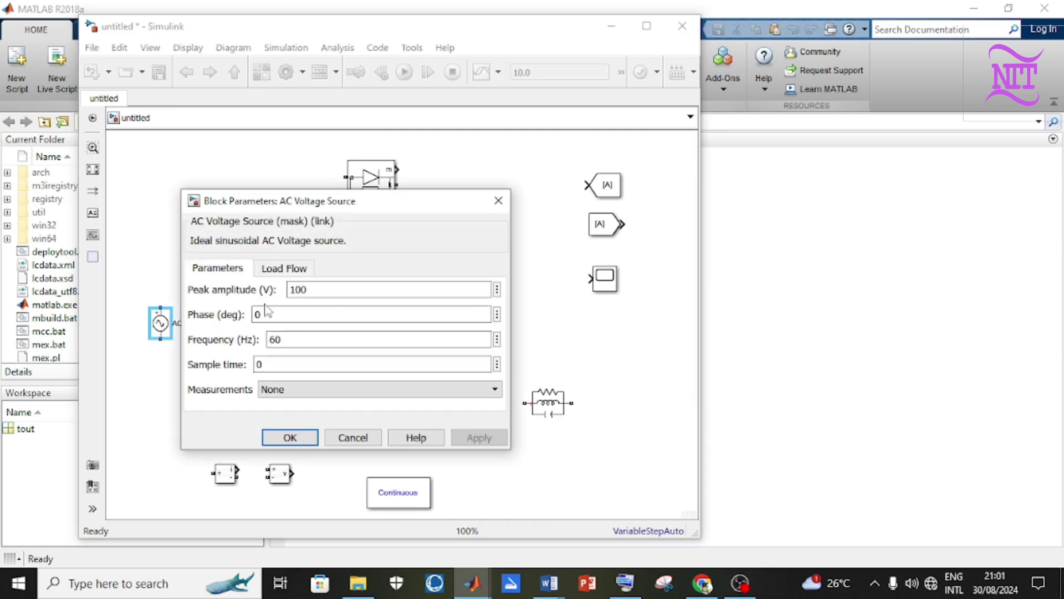
double_click(322, 291)
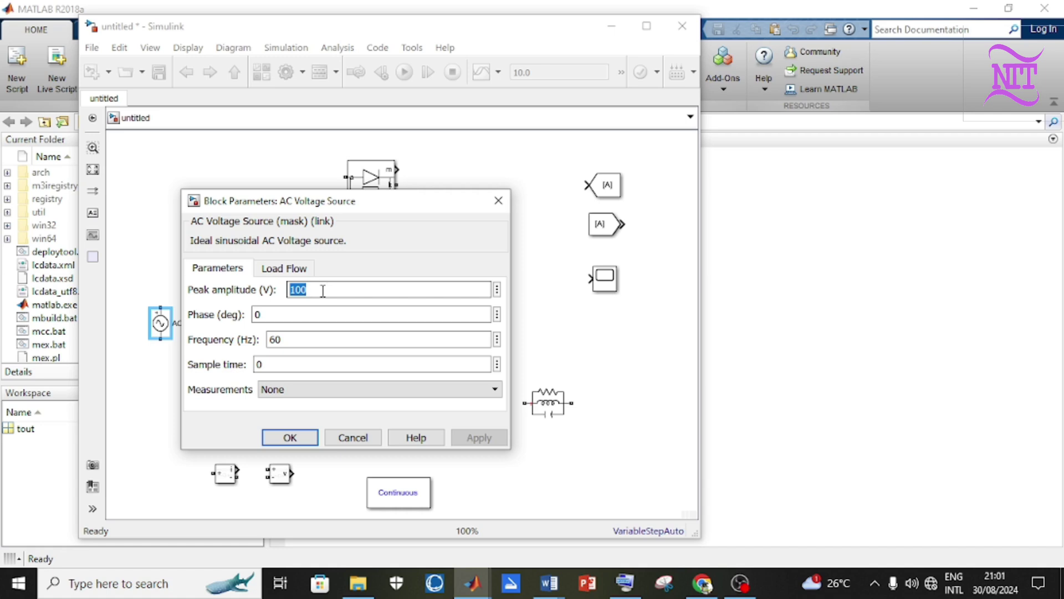
type("240")
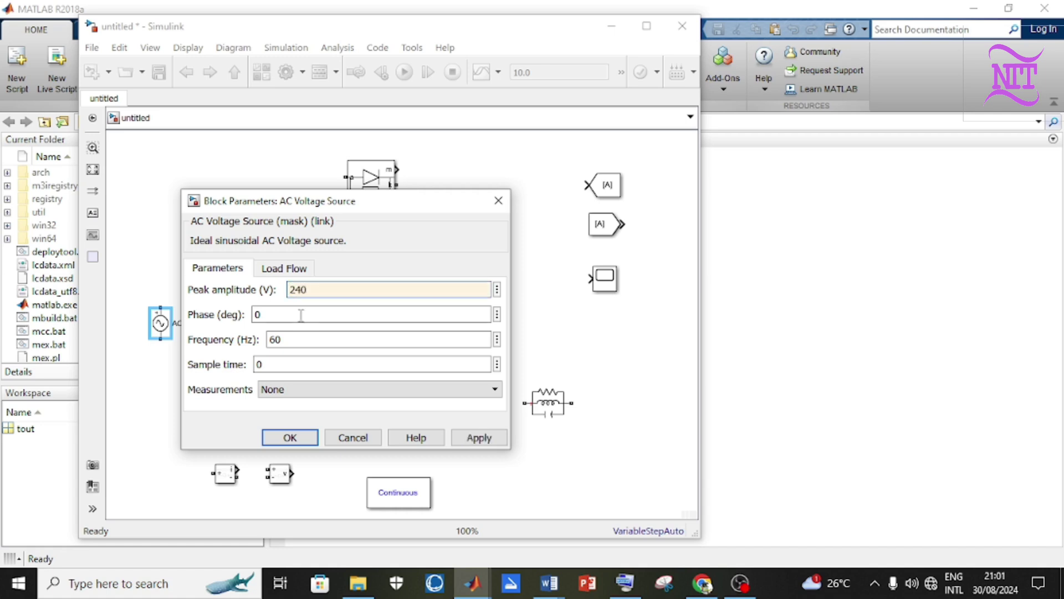
double_click(287, 338)
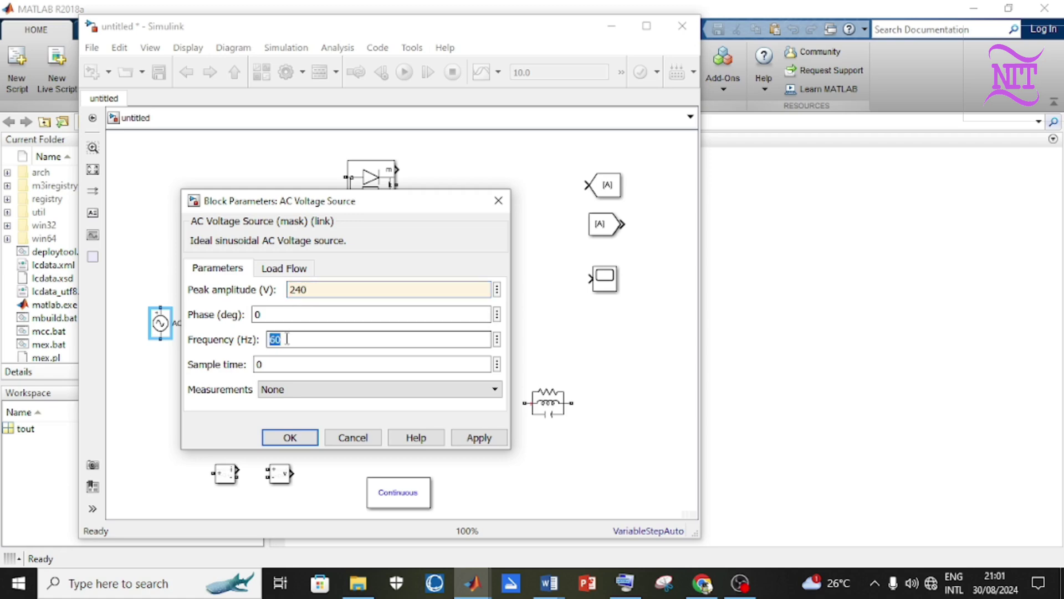
type("5")
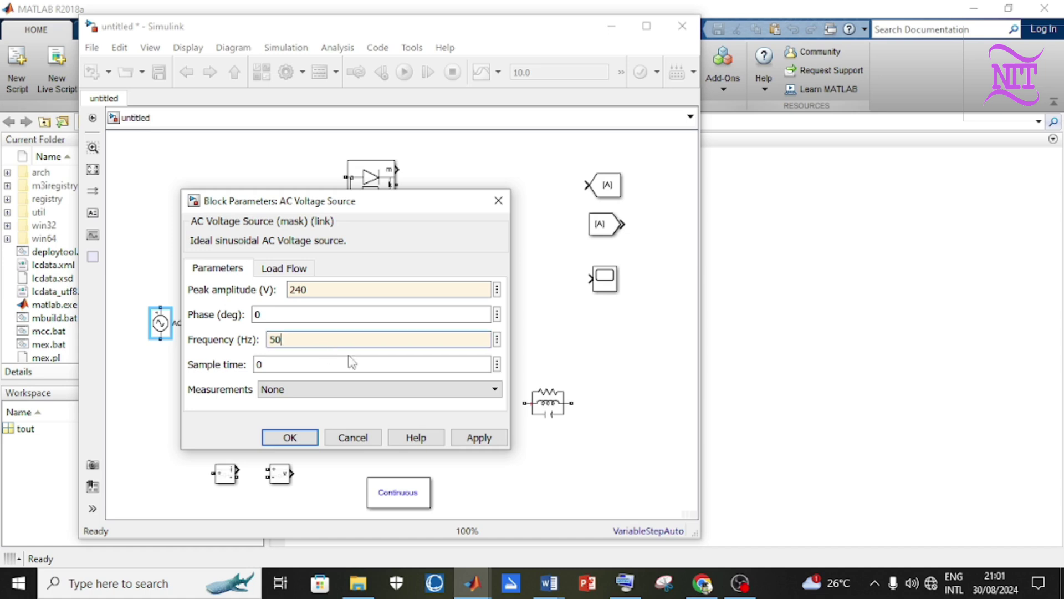
left_click(474, 438)
left_click(282, 438)
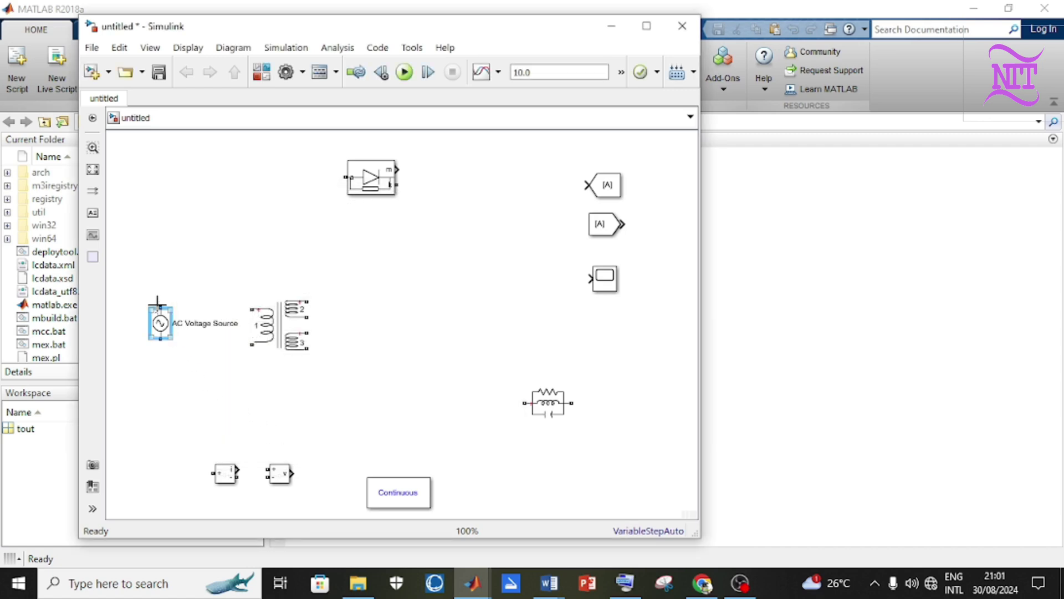
Step: Wire both AC Voltage Source terminals to the transformer primary and tidy the wire routes
left_click_drag(160, 307, 252, 309)
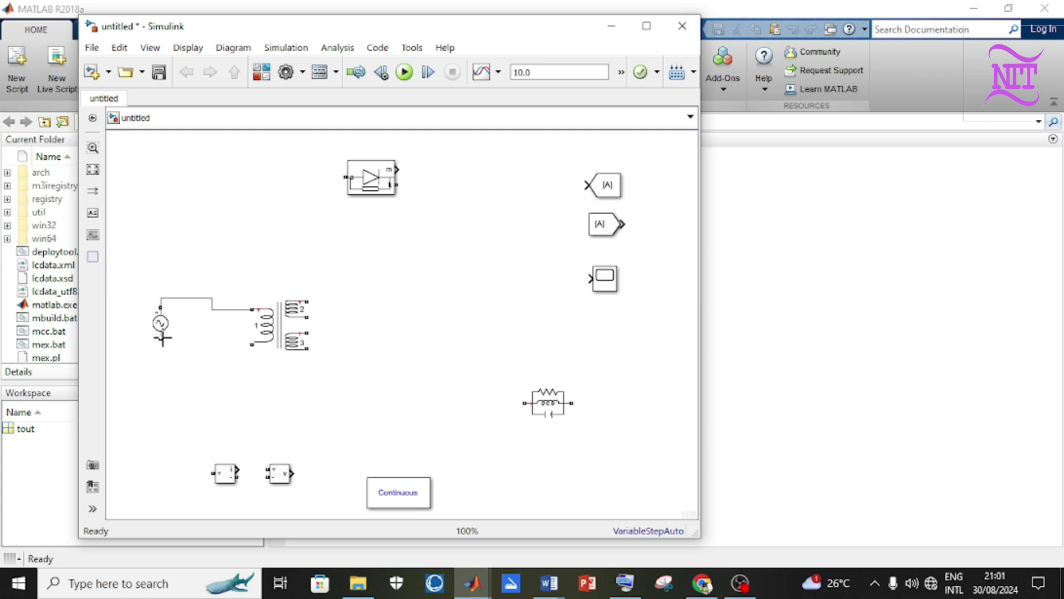
left_click_drag(160, 340, 250, 345)
left_click_drag(180, 344, 189, 420)
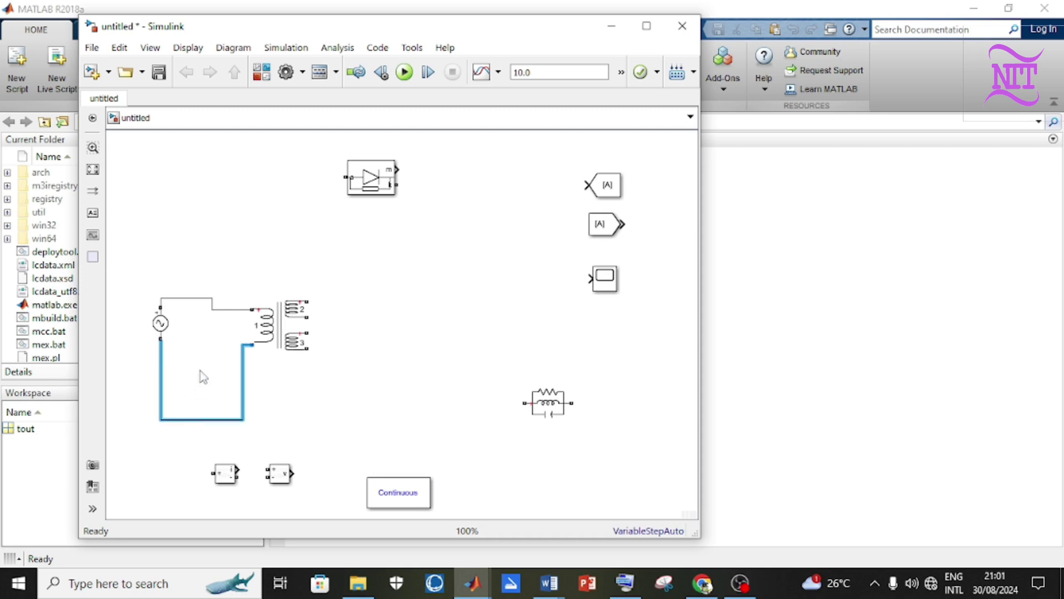
left_click_drag(190, 298, 193, 203)
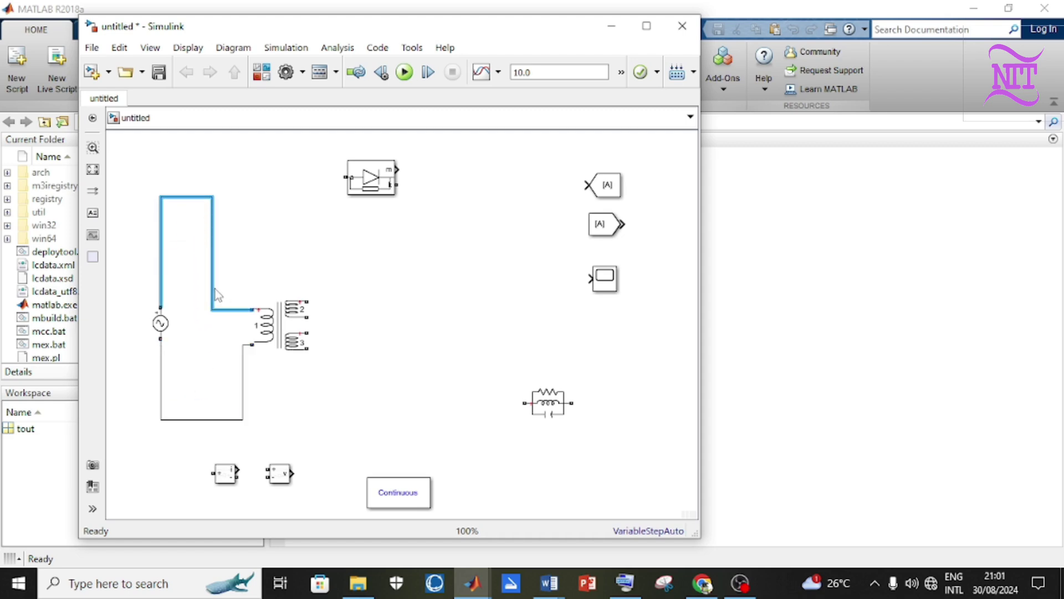
left_click_drag(214, 290, 251, 274)
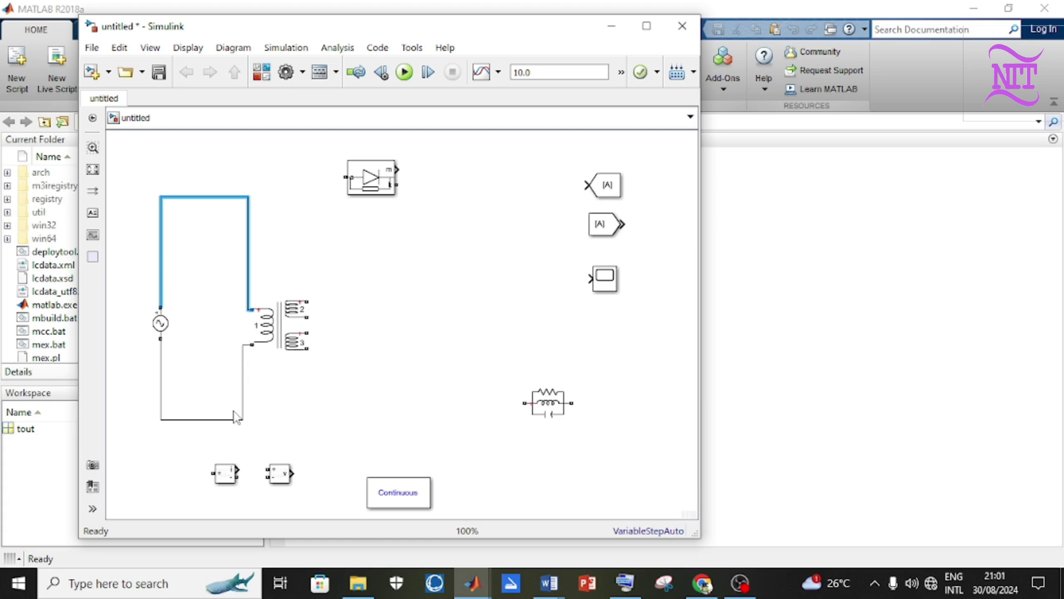
left_click(209, 420)
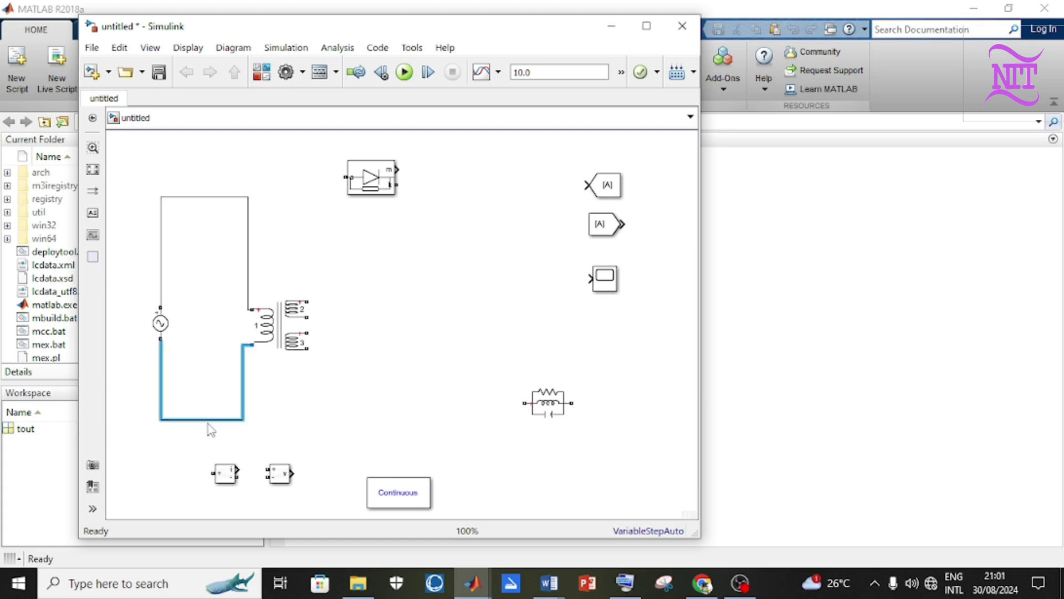
left_click_drag(208, 423, 210, 433)
Step: Connect winding 2's lower terminal to winding 3's upper terminal on the transformer
left_click(270, 335)
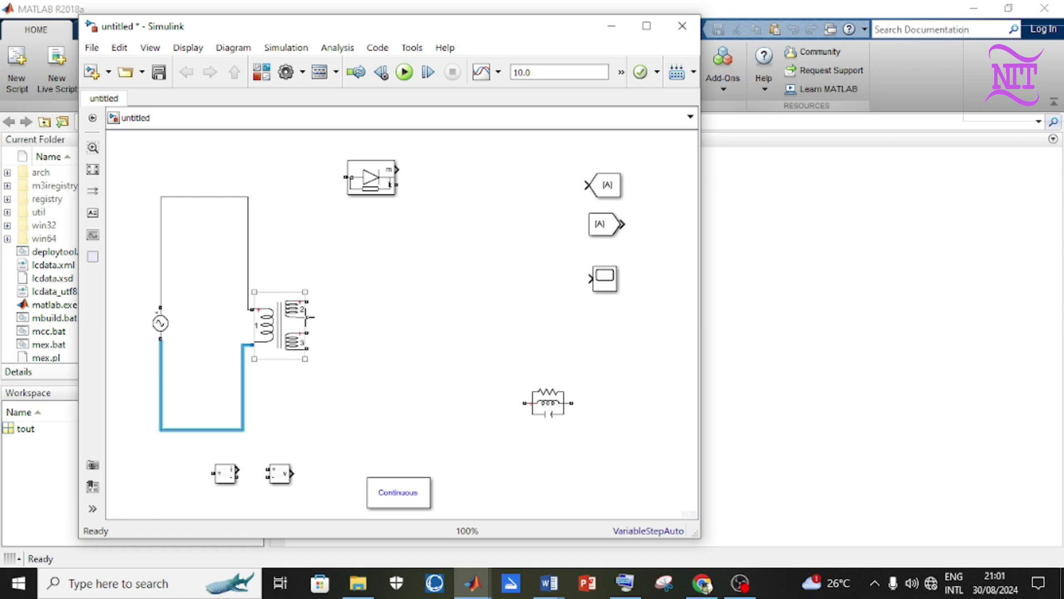
left_click_drag(306, 318, 313, 333)
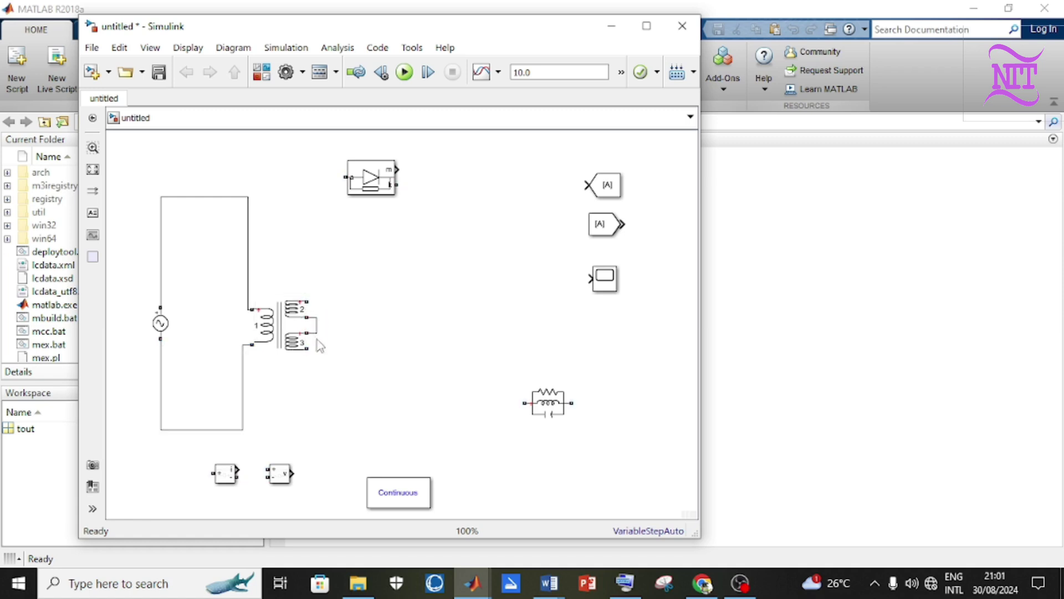
left_click(274, 354)
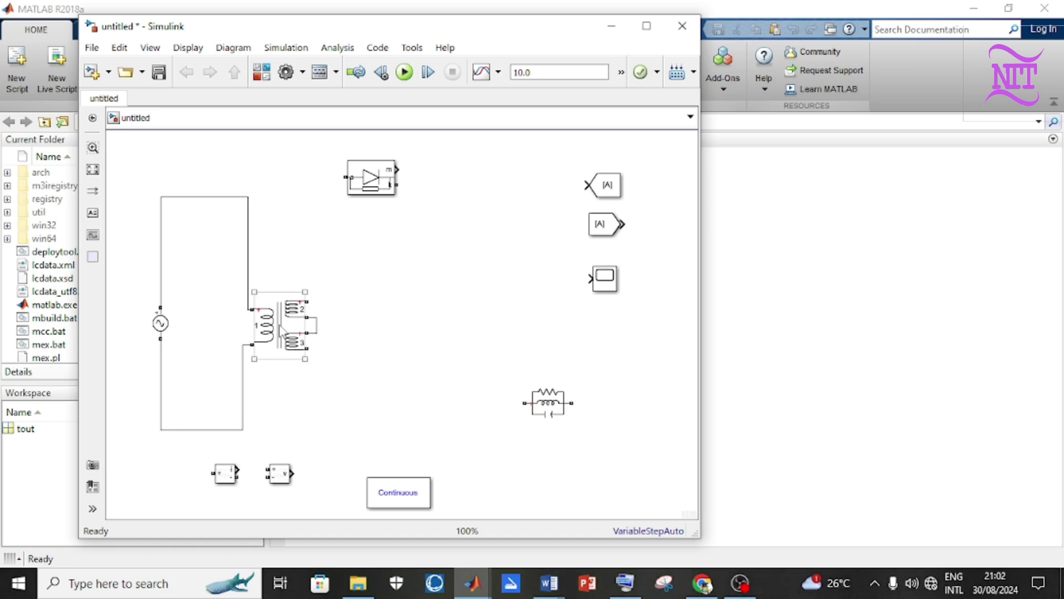
Step: Change the Linear Transformer's nominal frequency from 60 to 50 Hz
double_click(282, 331)
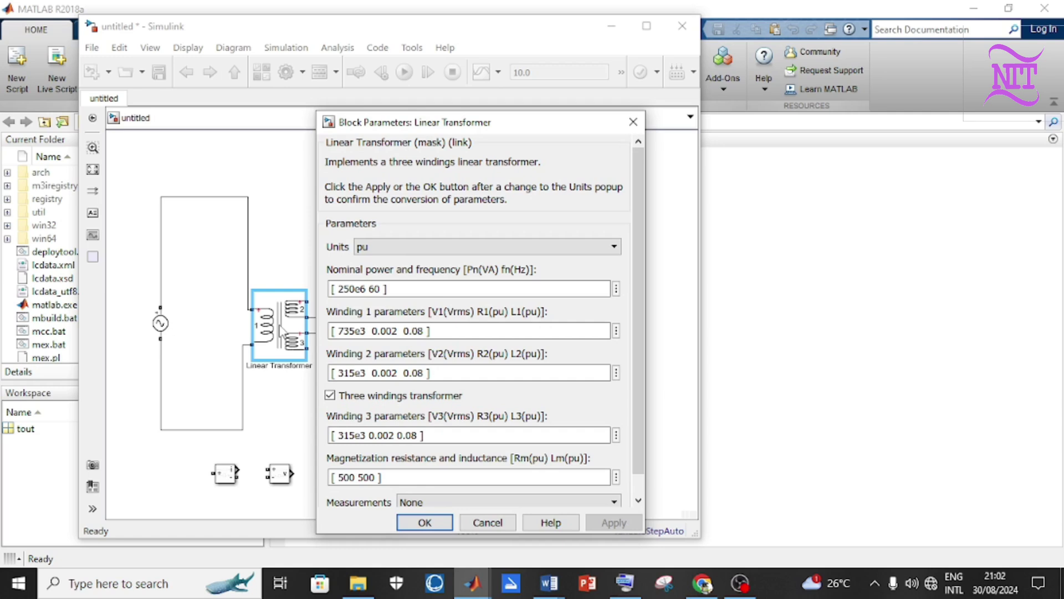
left_click(638, 501)
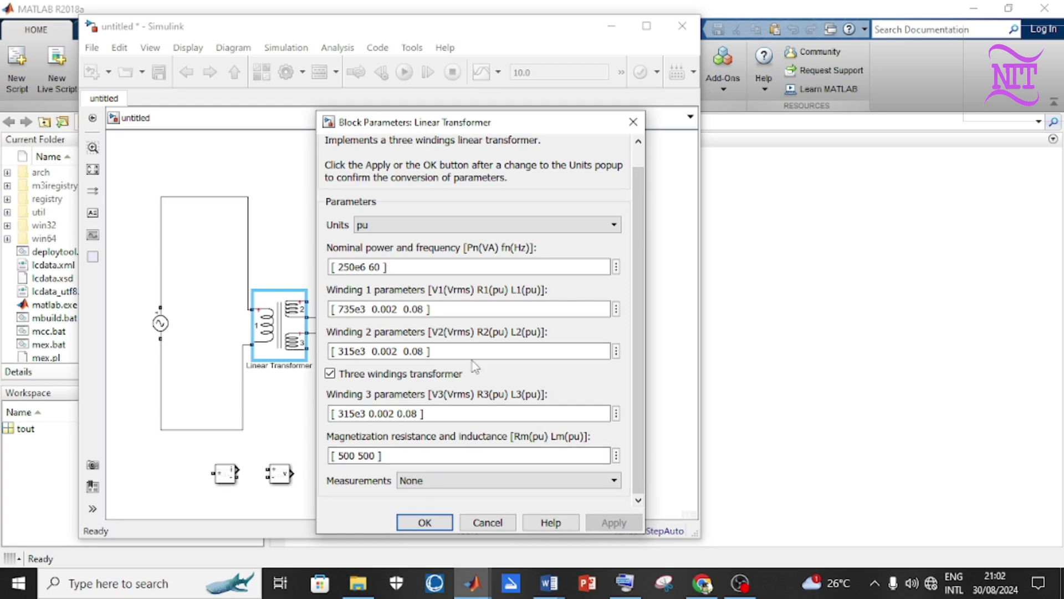
triple_click(366, 268)
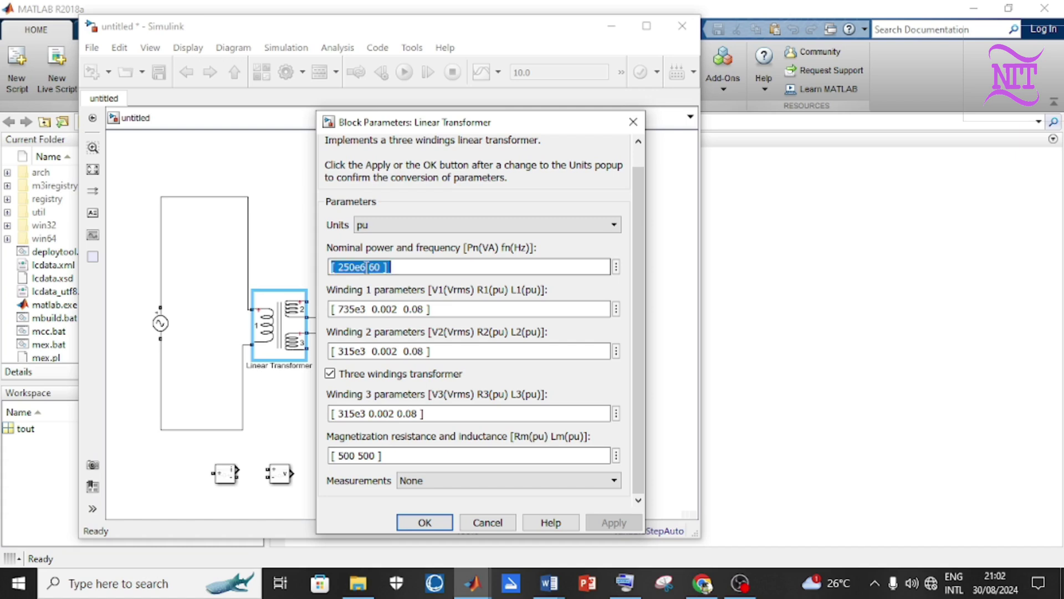
double_click(366, 267)
left_click(366, 268)
left_click_drag(364, 268, 343, 268)
left_click(380, 267)
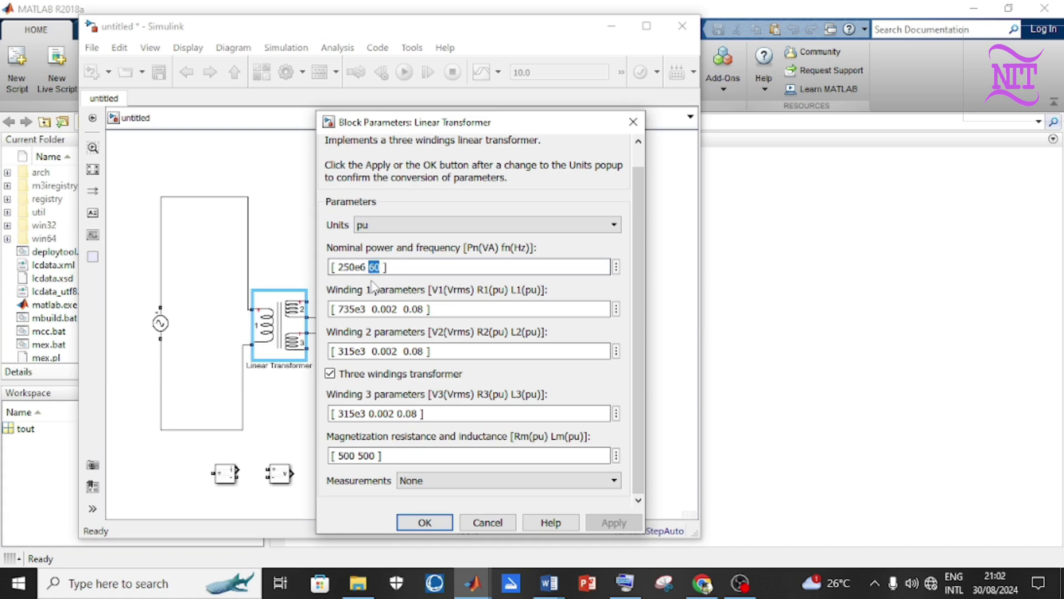
type("50")
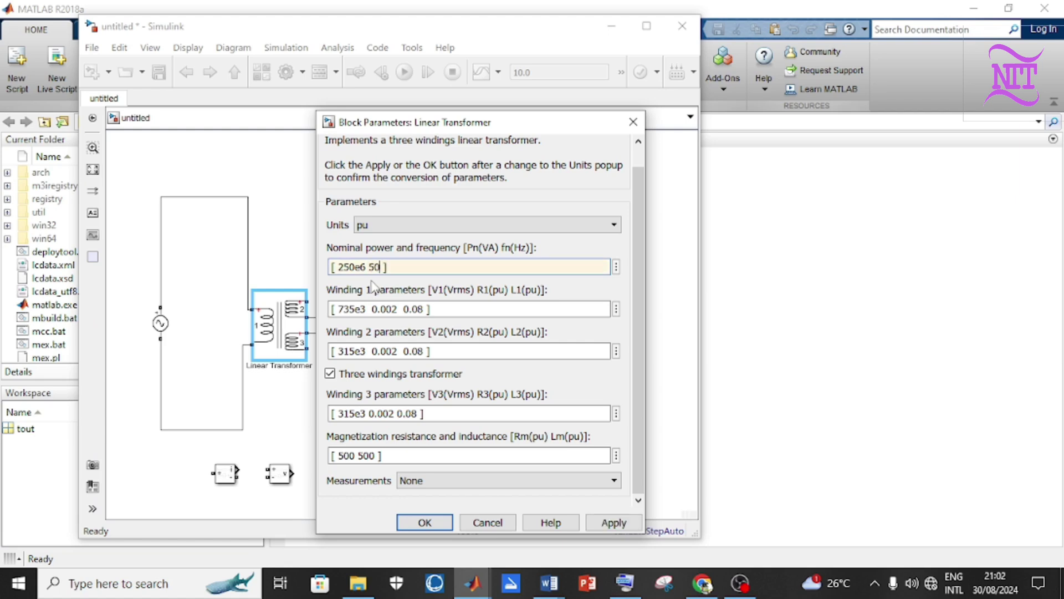
Step: Set Winding 1 voltage to 240 V and Winding 2 voltage to 12 V
triple_click(370, 305)
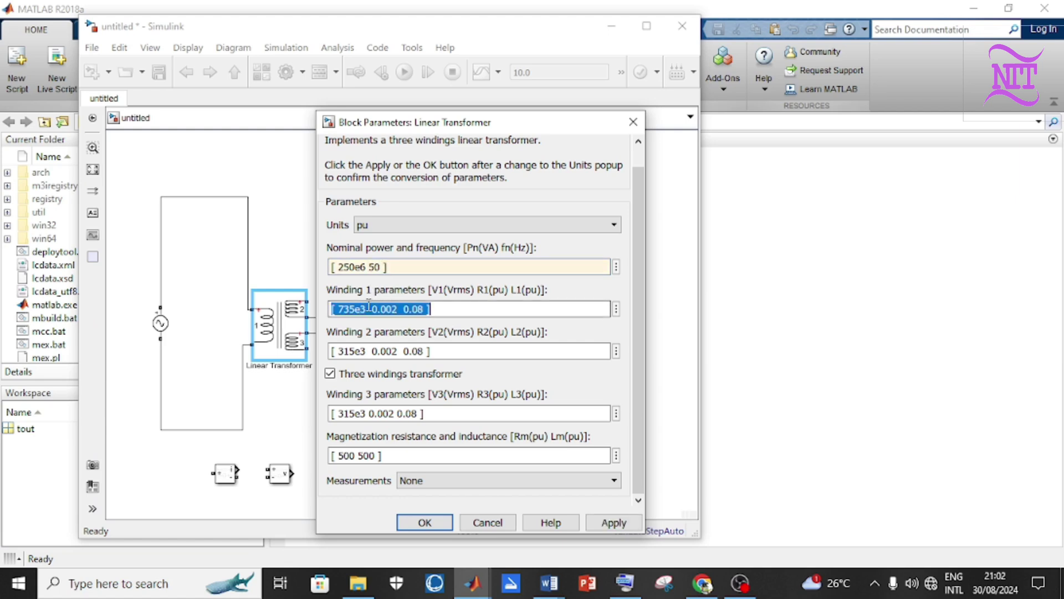
left_click(368, 305)
left_click_drag(366, 309, 339, 306)
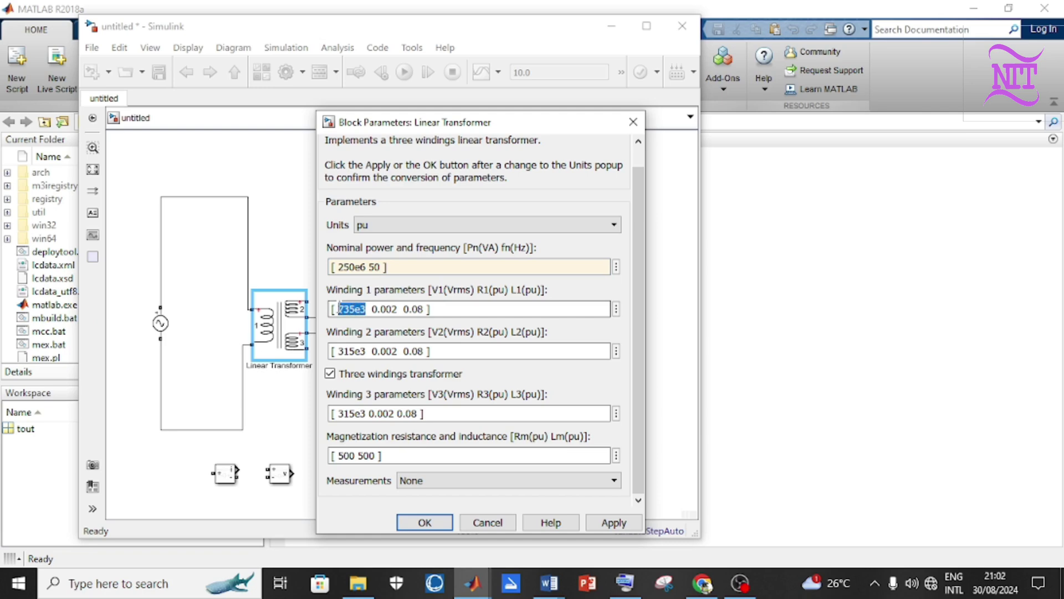
type("240")
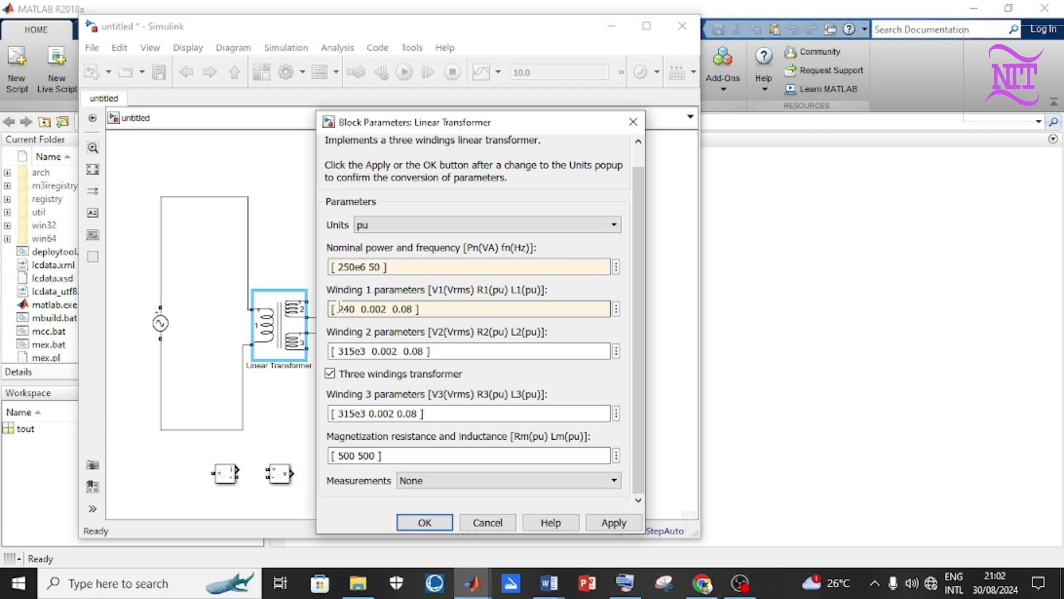
double_click(366, 350)
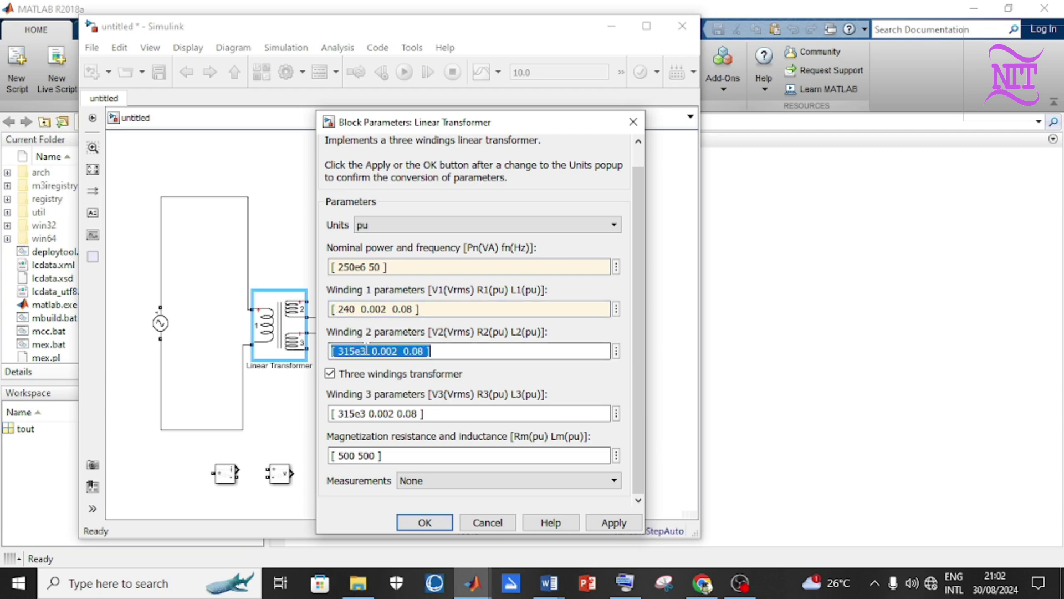
left_click(366, 350)
left_click_drag(365, 351, 351, 349)
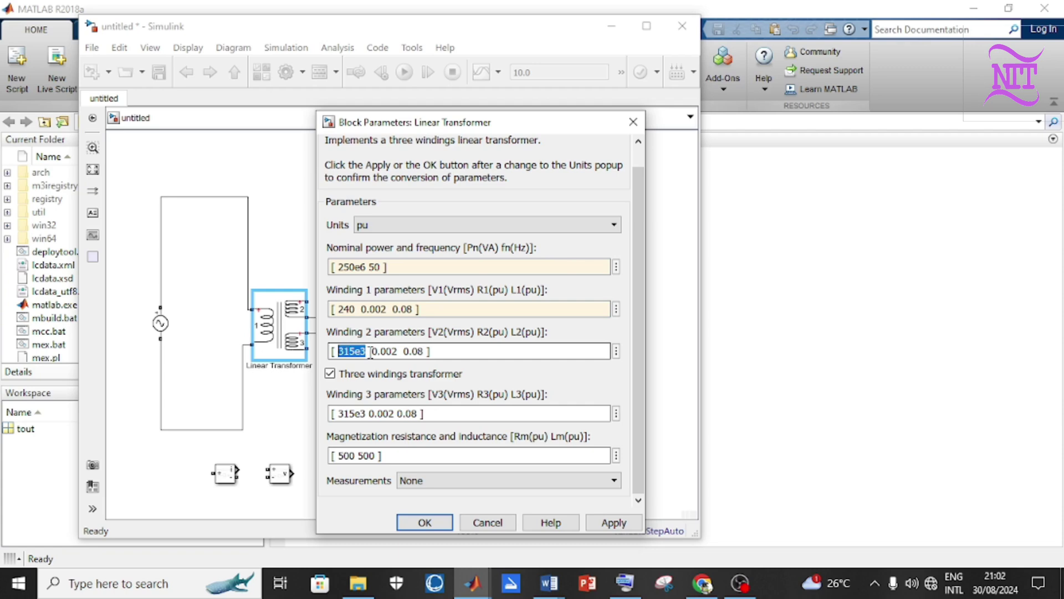
type("17")
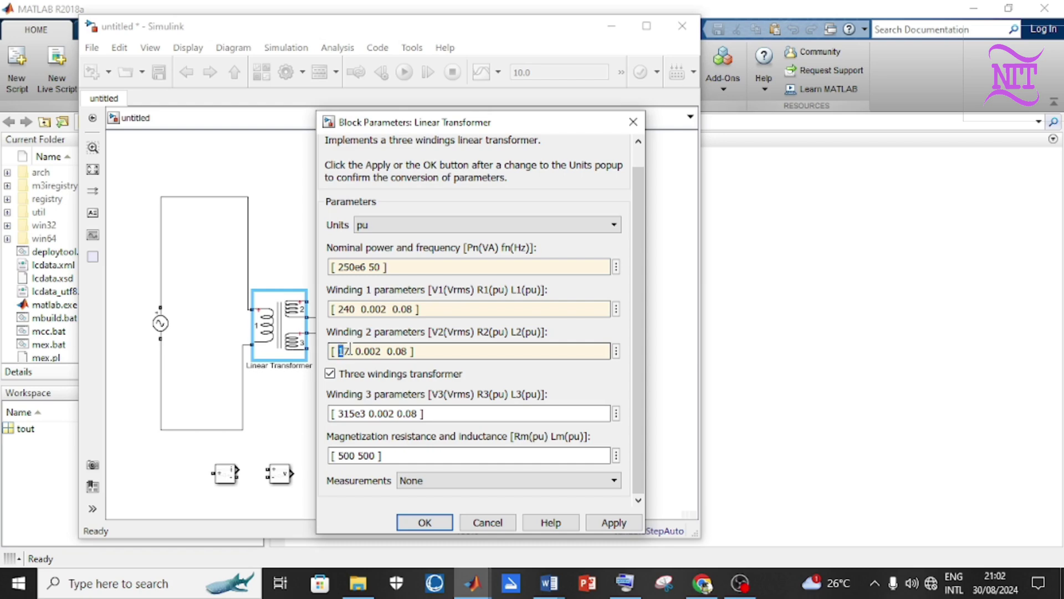
double_click(349, 351)
type("12")
Step: Set Winding 3 voltage to 12 V and apply the transformer parameters
left_click(368, 413)
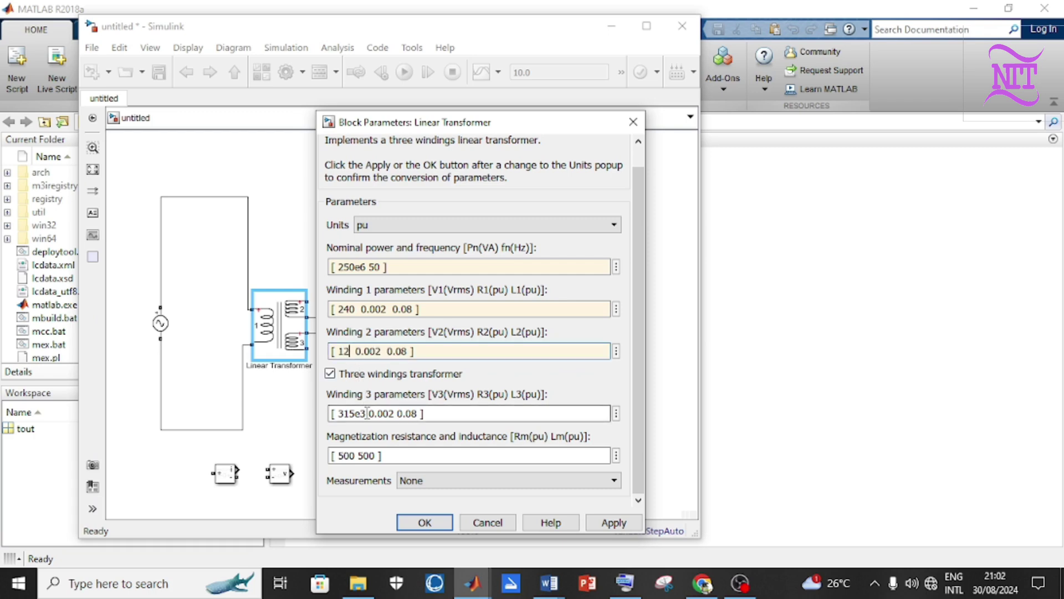
triple_click(368, 413)
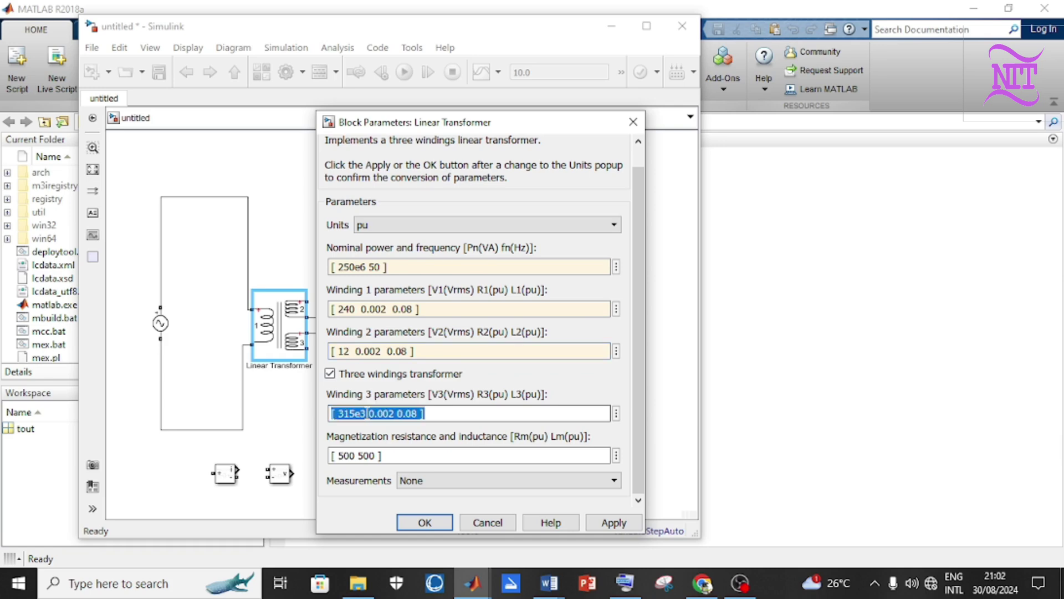
left_click(368, 413)
left_click_drag(368, 413, 350, 413)
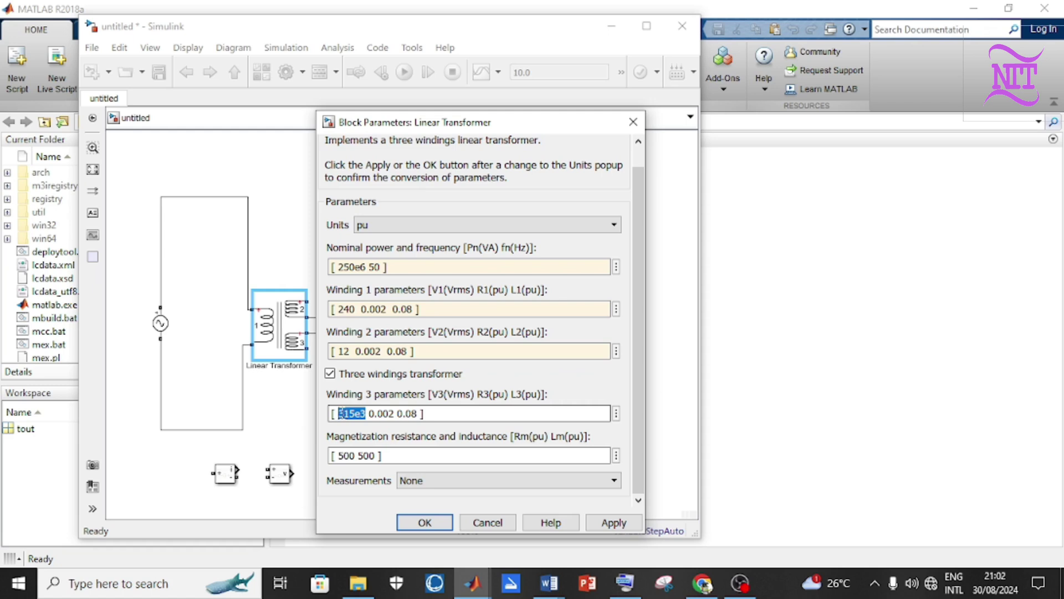
type("12")
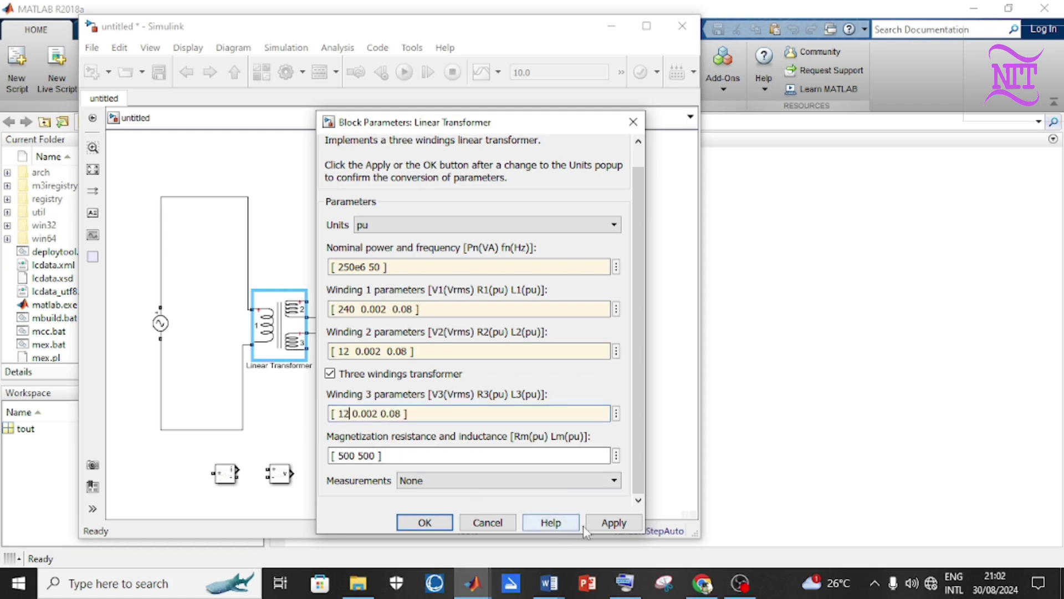
left_click(601, 526)
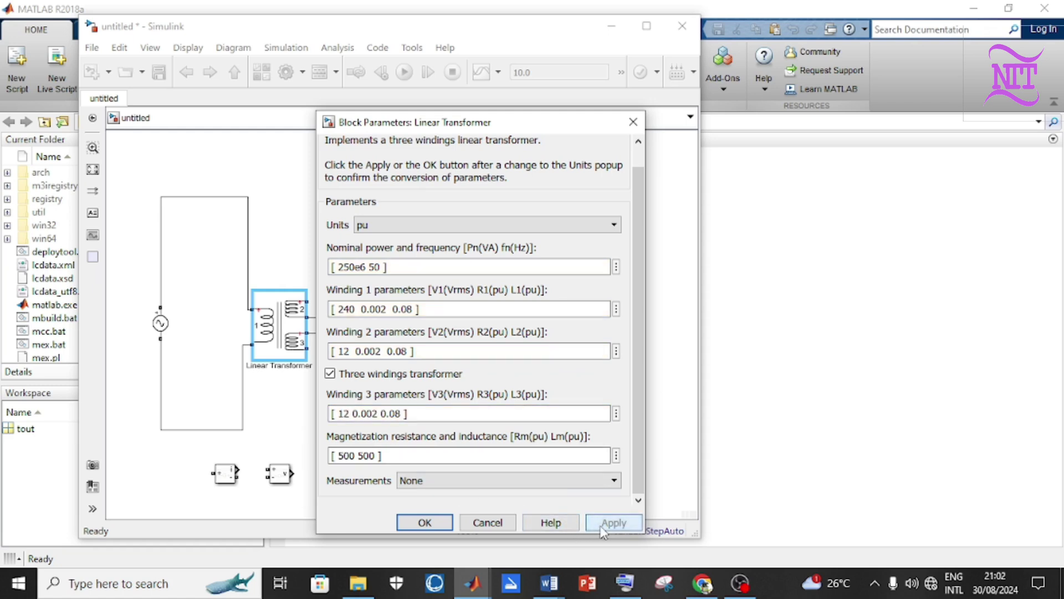
left_click(424, 522)
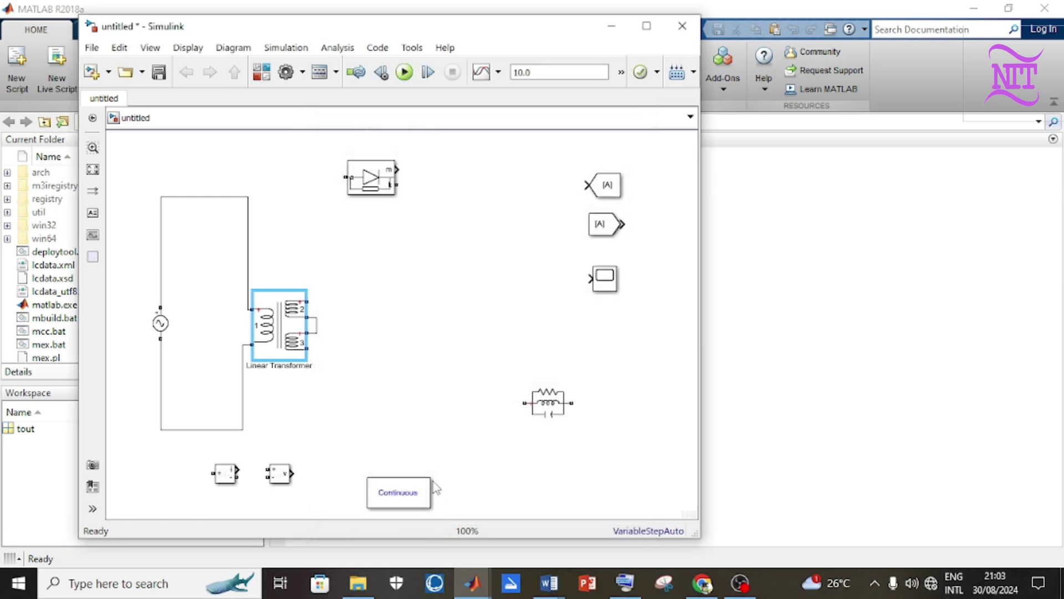
Step: Uncheck Show measurement port in the Diode block parameters and apply
left_click(364, 193)
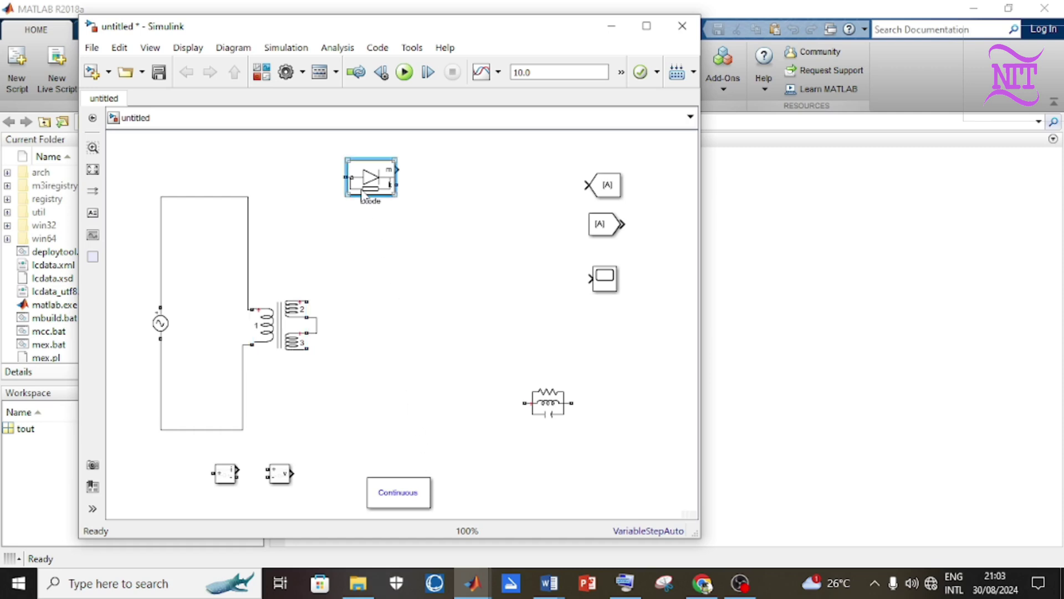
double_click(364, 193)
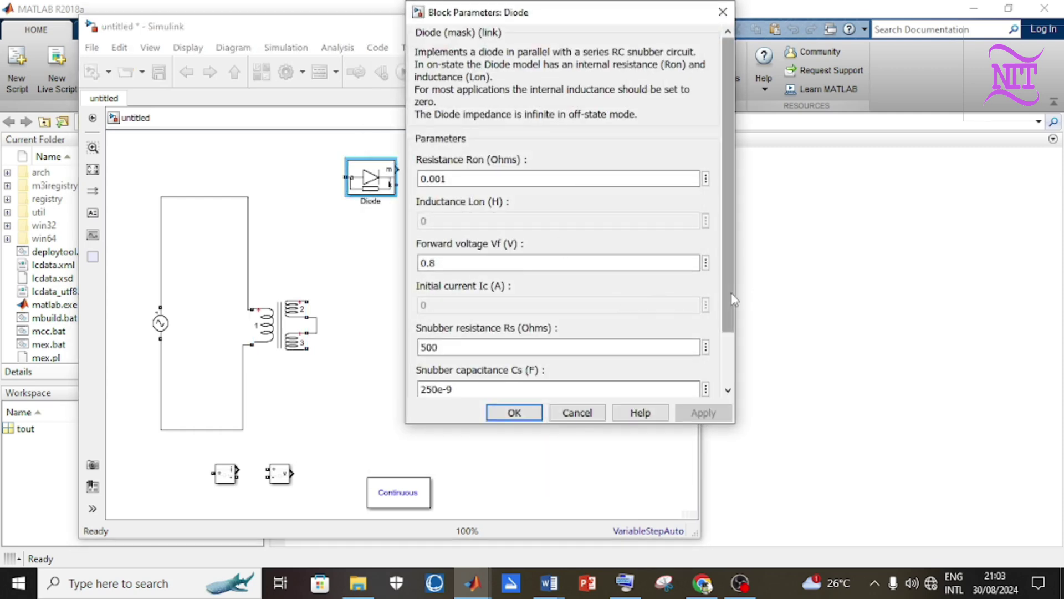
scroll(733, 300, "down", 3)
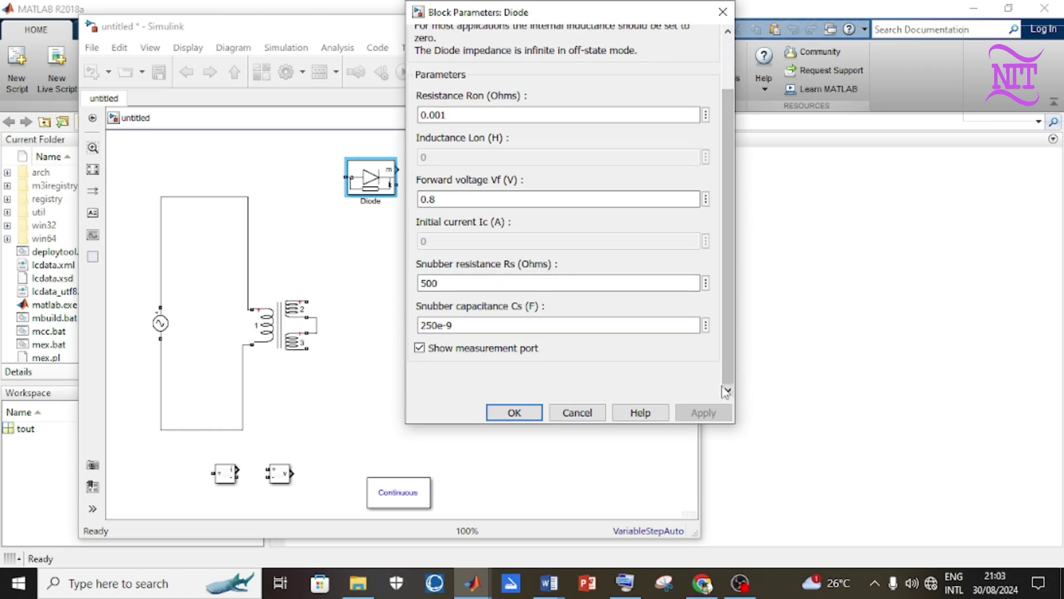
left_click(428, 348)
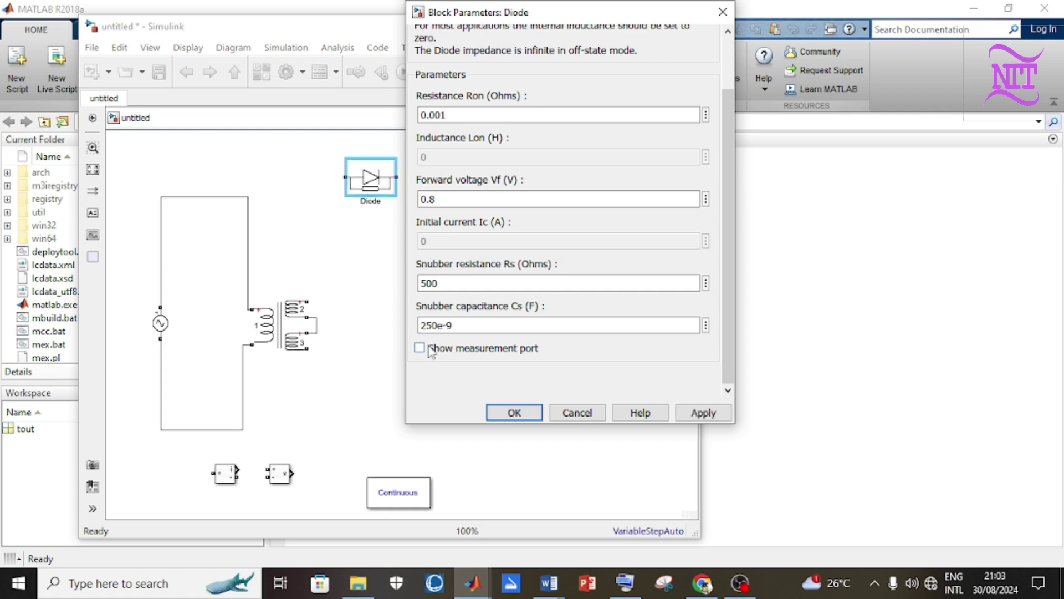
left_click(689, 413)
left_click(515, 412)
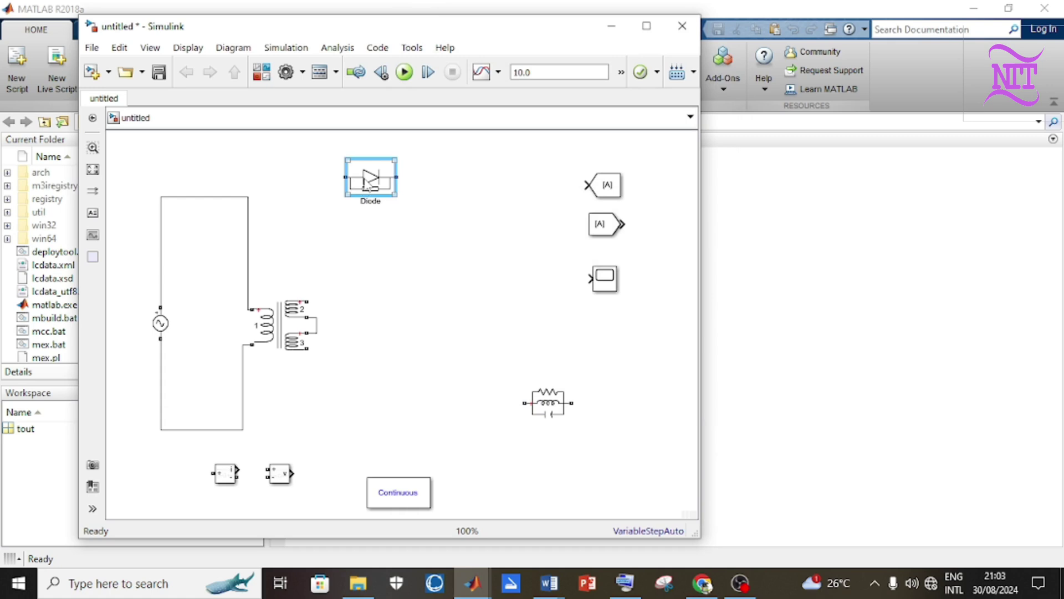
Step: Copy the Diode below the first, wire windings 2 and 3 to them, and join outputs
left_click_drag(366, 190, 417, 240)
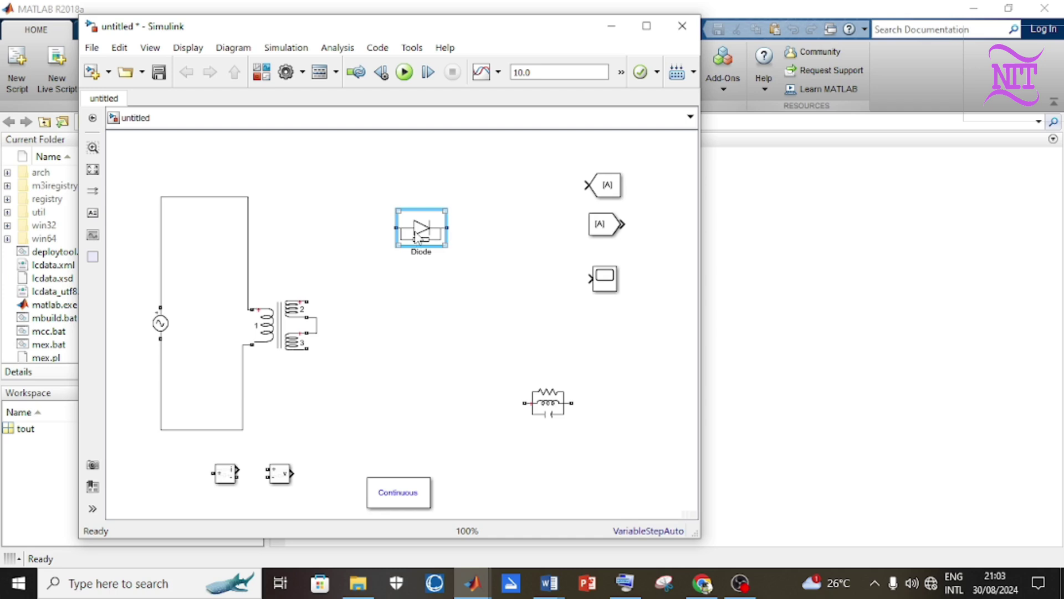
left_click_drag(418, 239, 415, 410)
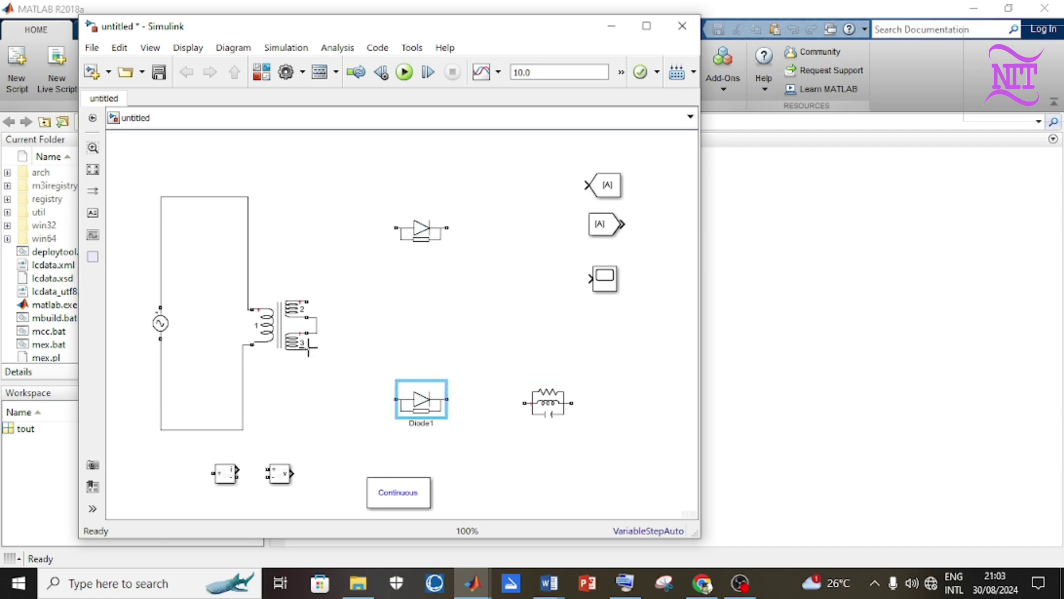
mouse_move(306, 348)
left_mouse_down()
mouse_move(364, 399)
mouse_move(396, 399)
left_mouse_up()
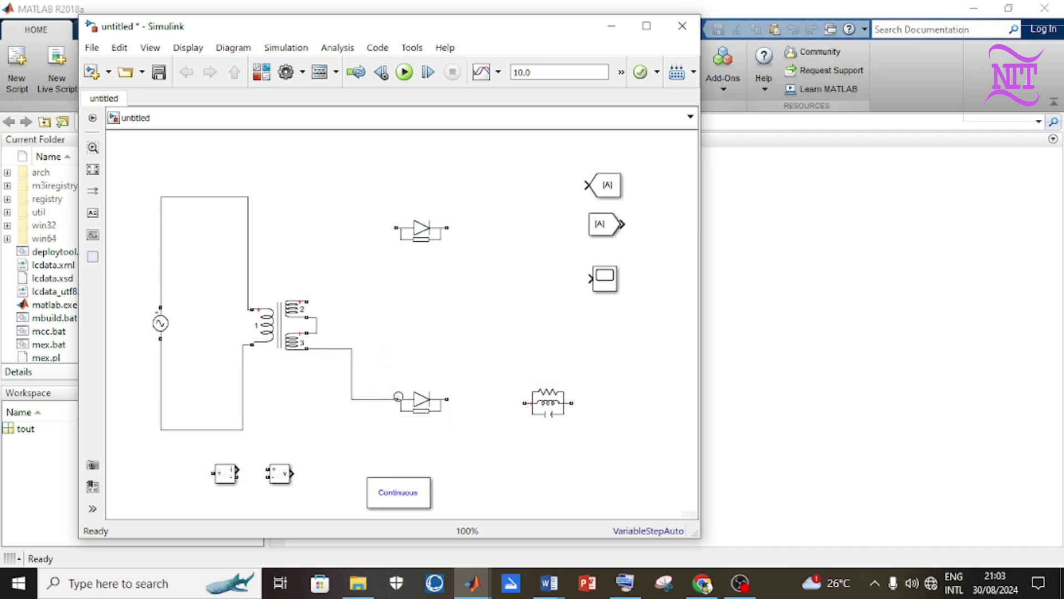
left_click_drag(307, 302, 448, 398)
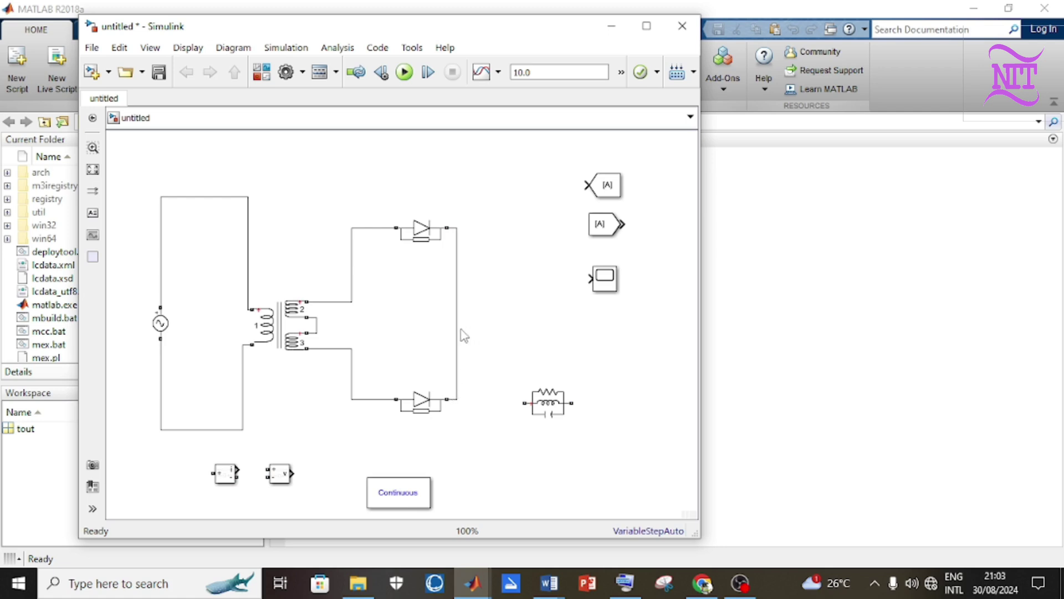
left_click_drag(458, 330, 538, 351)
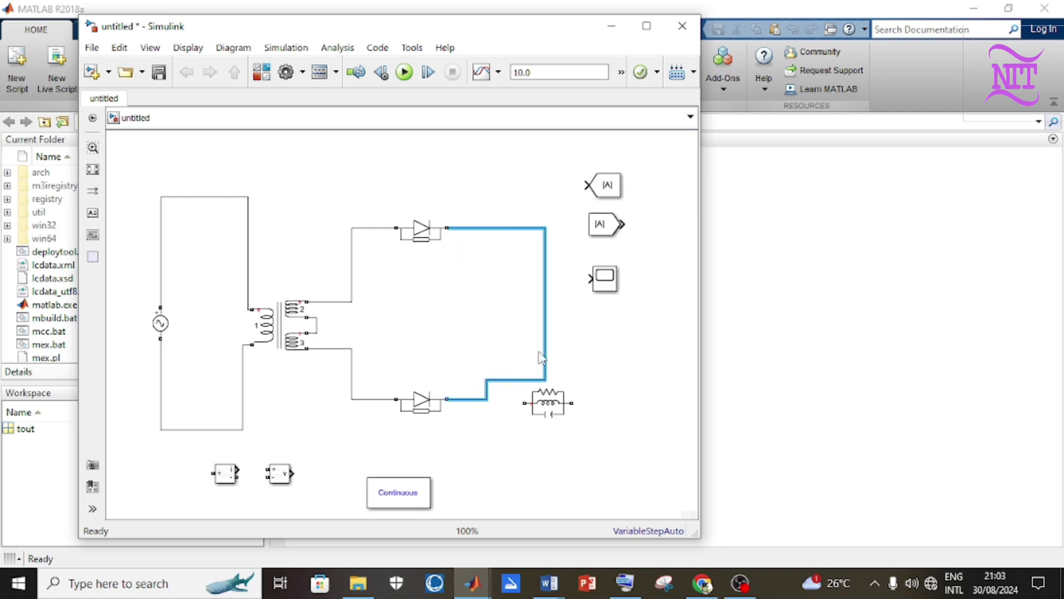
left_click_drag(549, 408, 533, 486)
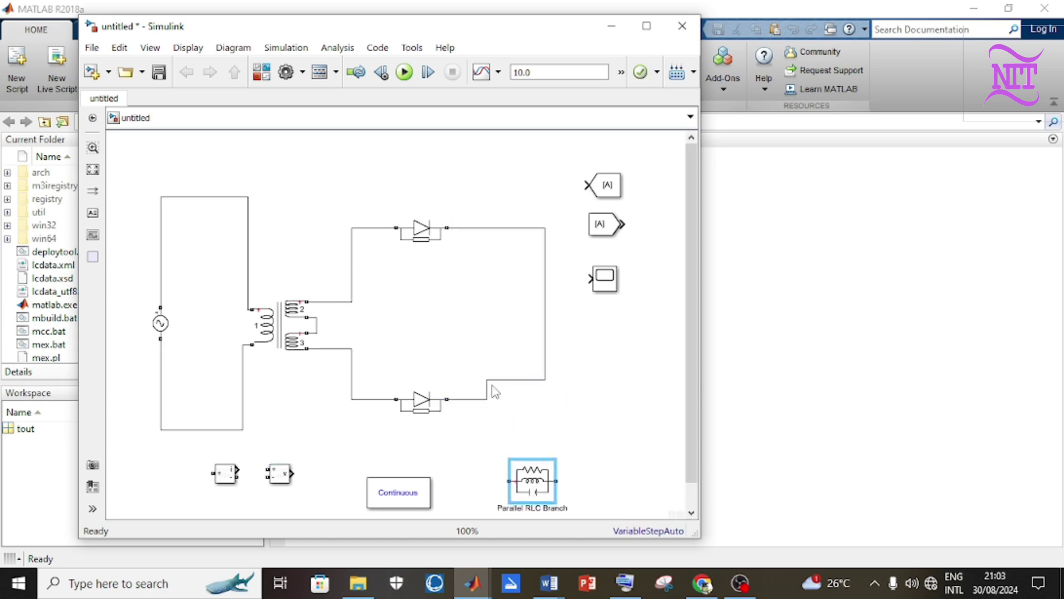
Step: Widen the diode output wire loop and shift the Scope, From and Goto [A] blocks right
left_click_drag(487, 380, 511, 399)
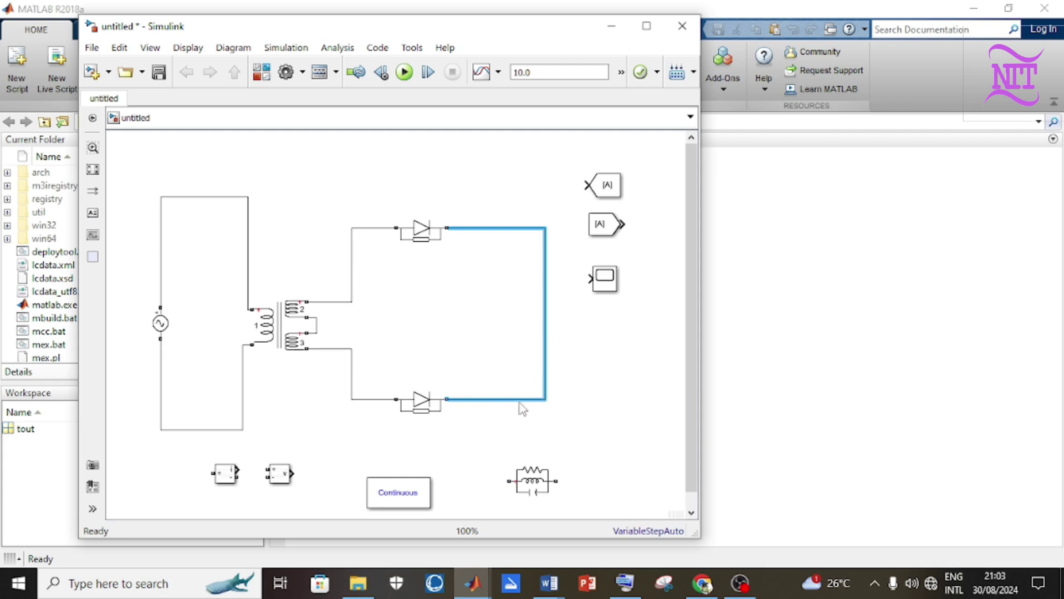
left_click_drag(548, 329, 585, 334)
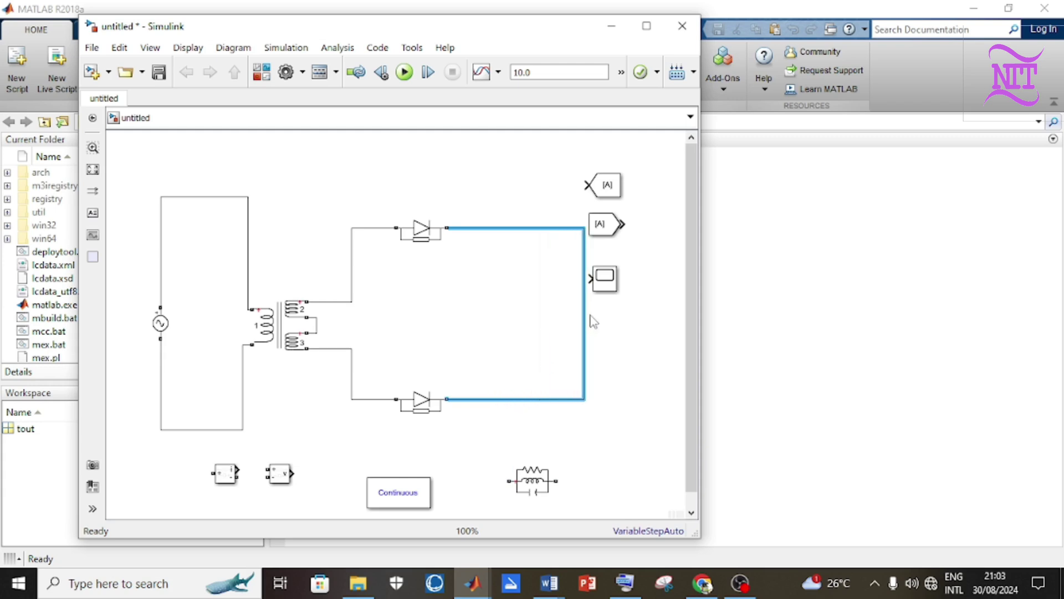
left_click(600, 289)
left_click_drag(601, 289, 647, 294)
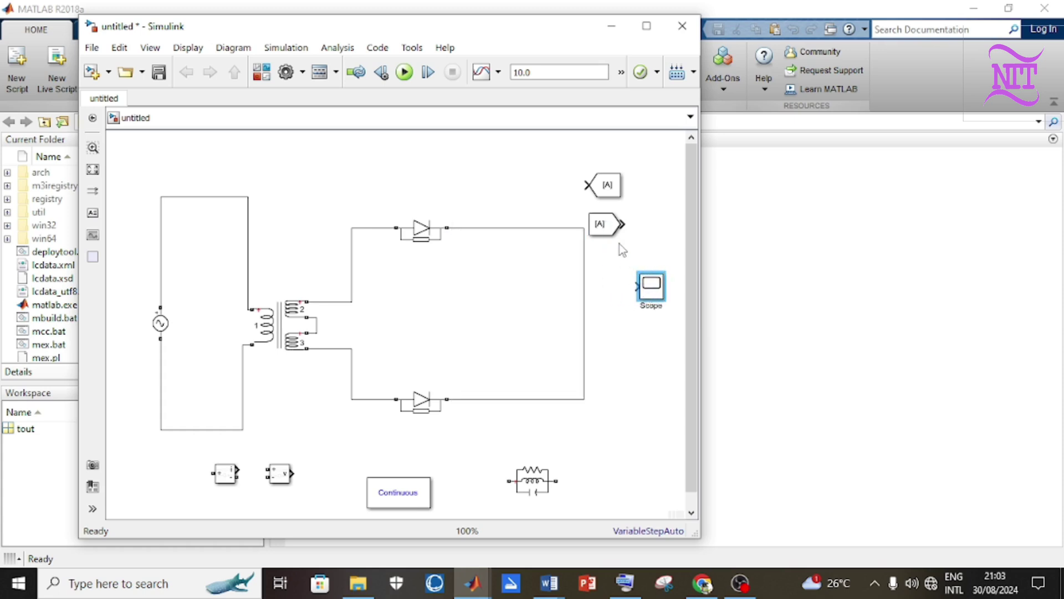
left_click(610, 229)
left_click_drag(610, 228, 656, 236)
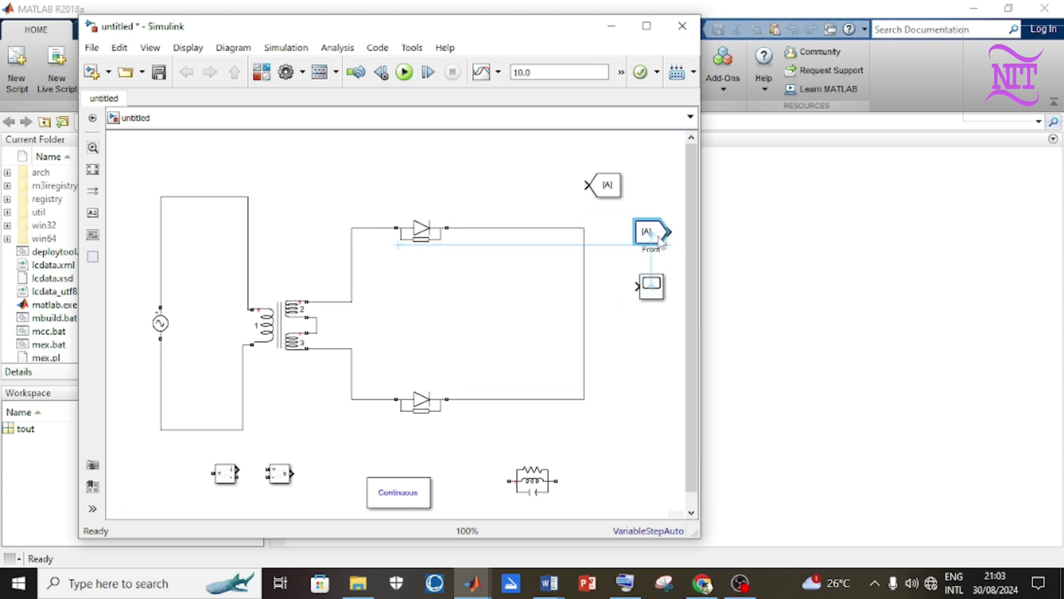
left_click(618, 195)
left_click_drag(617, 195, 656, 214)
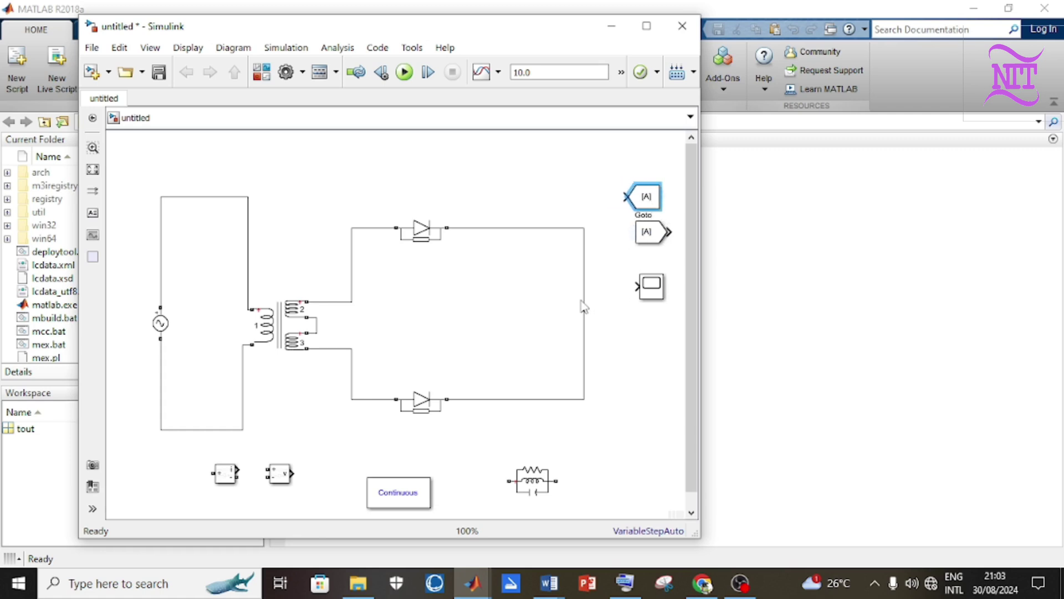
left_click_drag(584, 306, 621, 308)
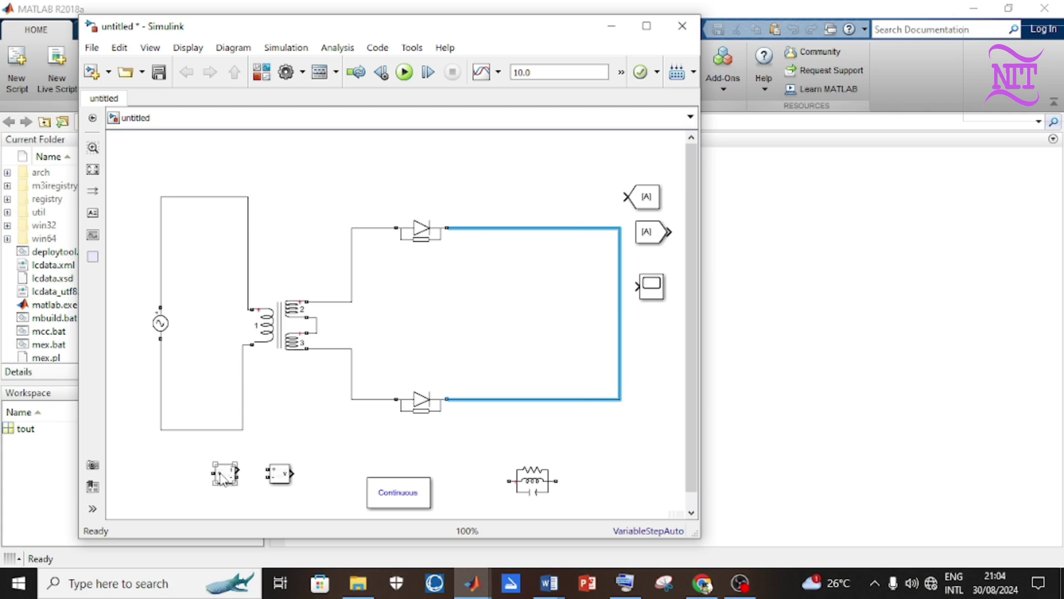
Step: Rotate and flip the Current Measurement onto the centre-tap line, with the Parallel RLC Branch beside it
left_click_drag(221, 476, 417, 304)
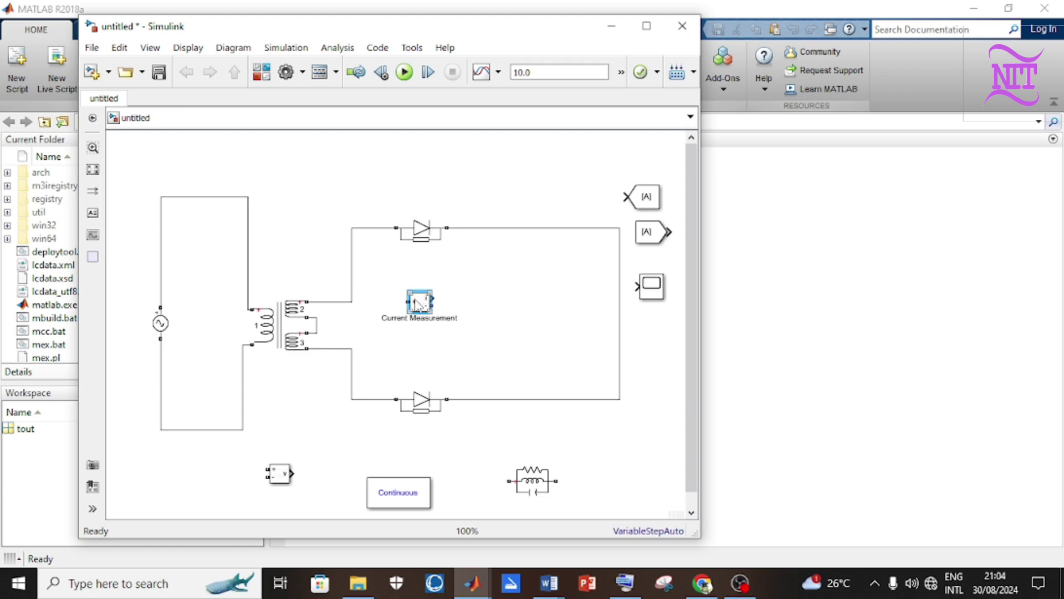
key("ctrl+r")
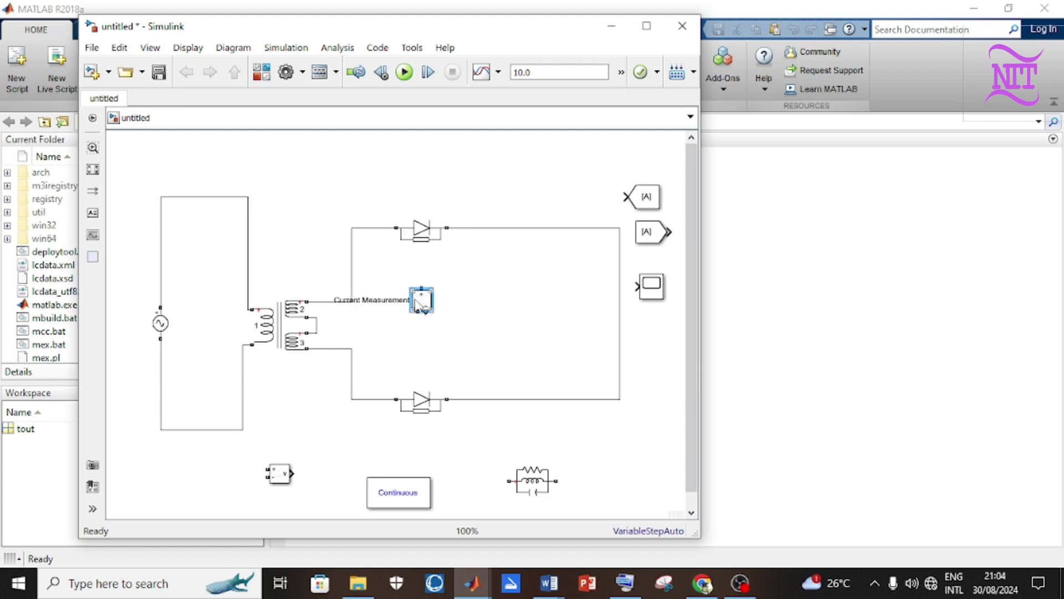
key("ctrl+r")
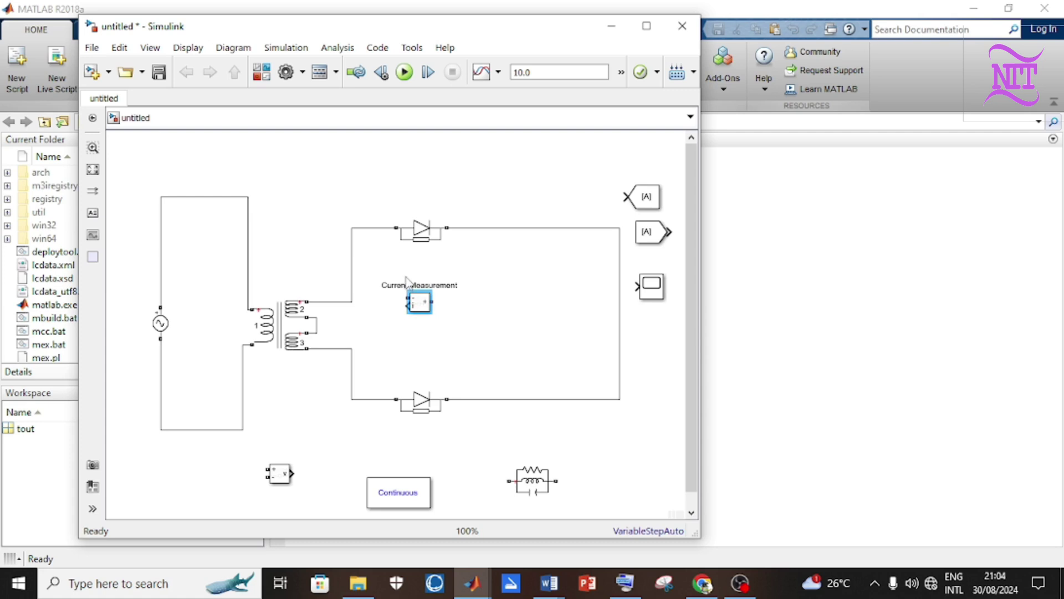
right_click(418, 313)
mouse_move(439, 314)
mouse_move(450, 287)
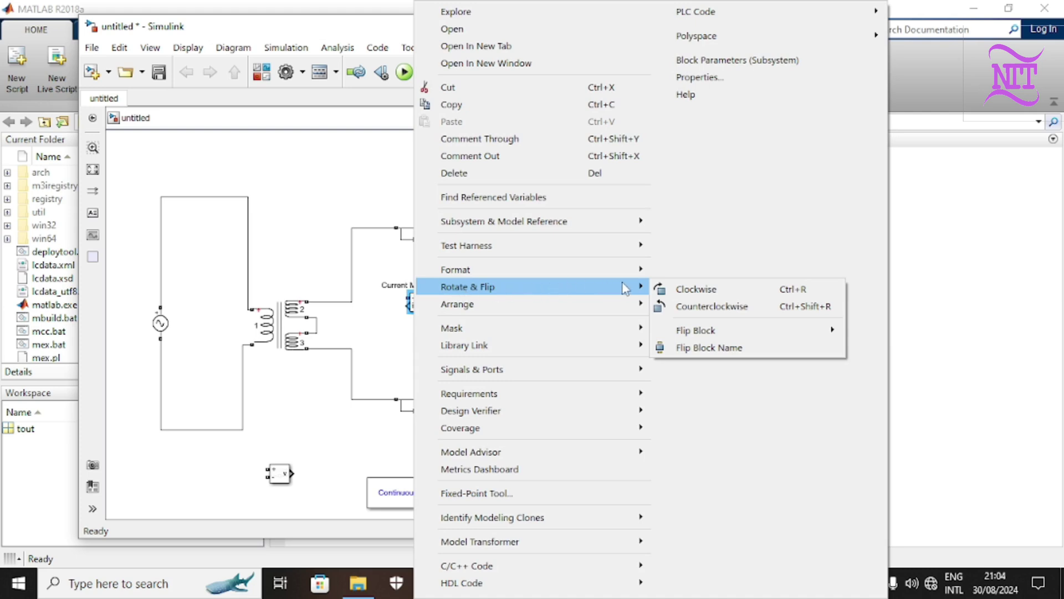
mouse_move(699, 331)
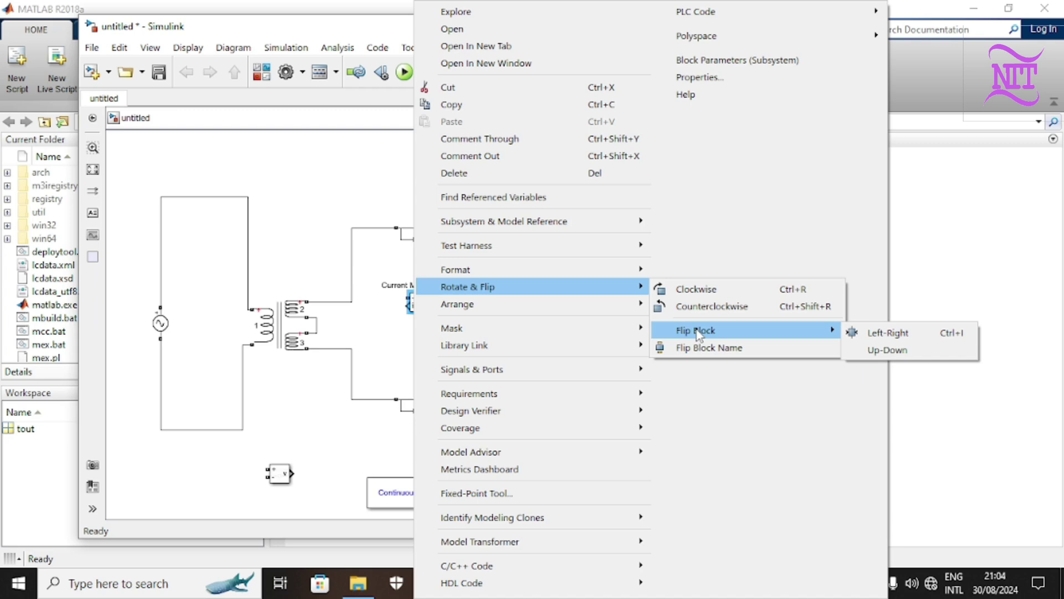
left_click(884, 350)
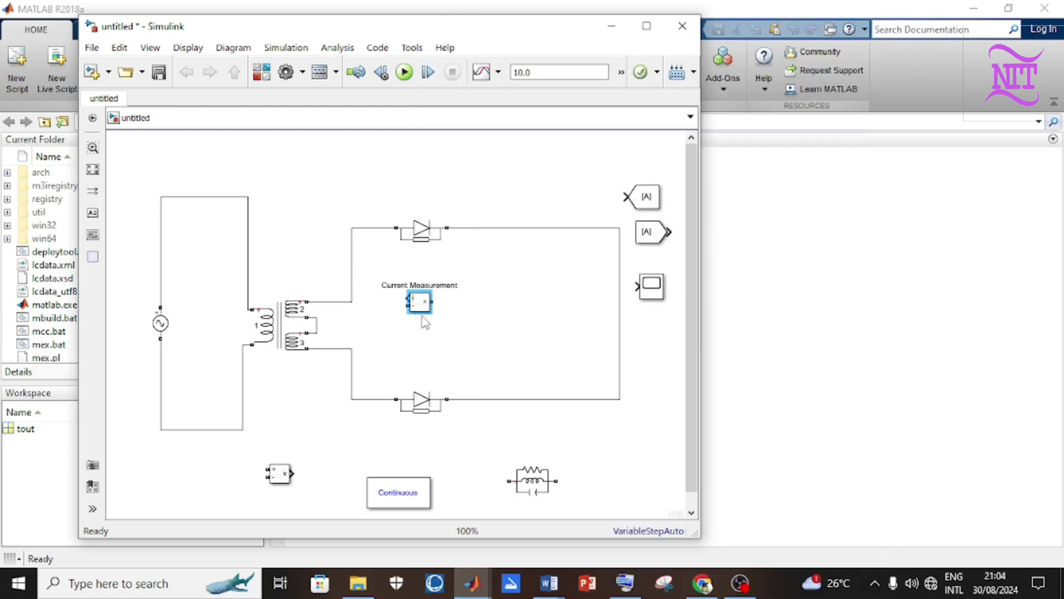
mouse_move(418, 303)
left_mouse_down()
mouse_move(418, 323)
mouse_move(314, 326)
left_mouse_up()
left_click_drag(531, 479, 517, 323)
Step: Set the Parallel RLC Branch type to R with a 300-ohm resistance
double_click(518, 322)
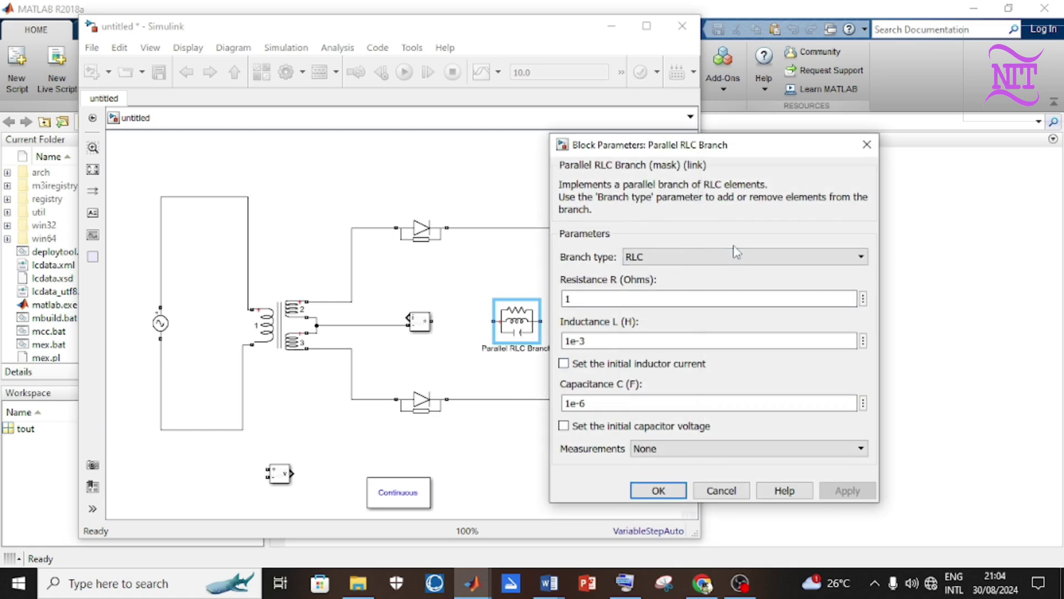
left_click(859, 258)
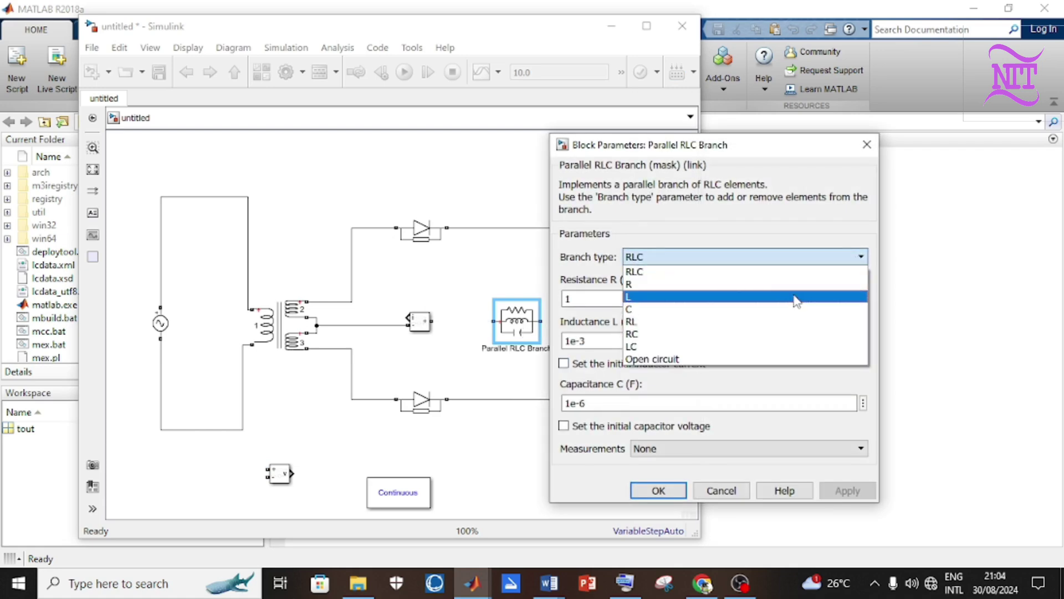
left_click(770, 284)
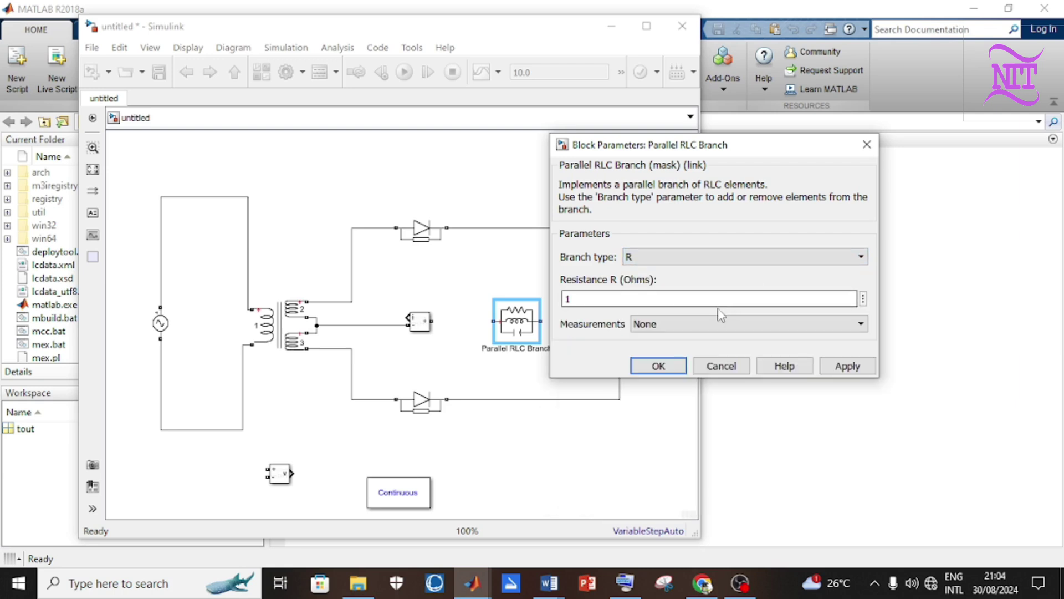
type("300")
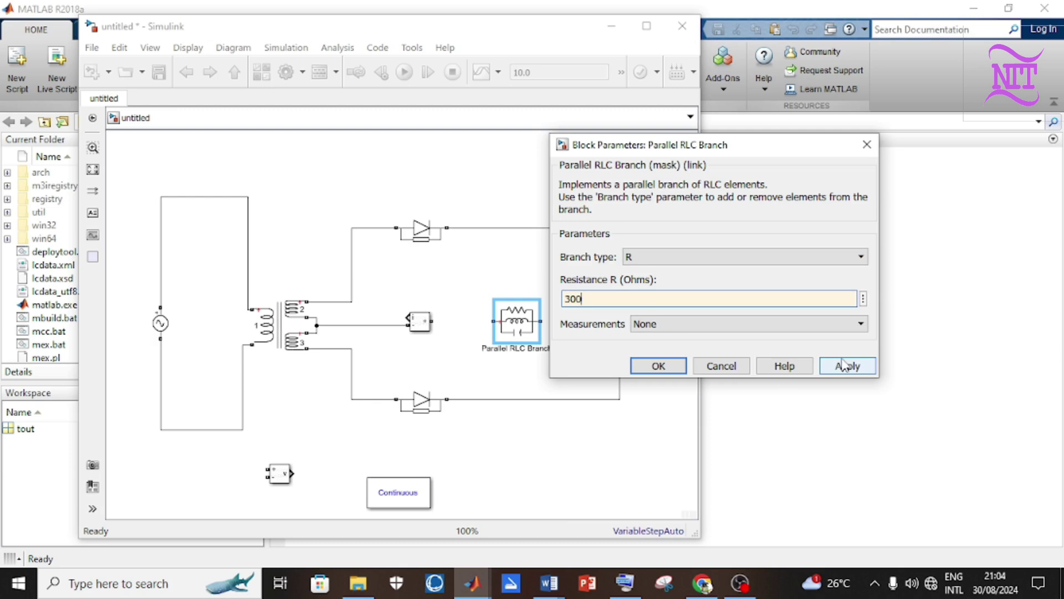
left_click(843, 365)
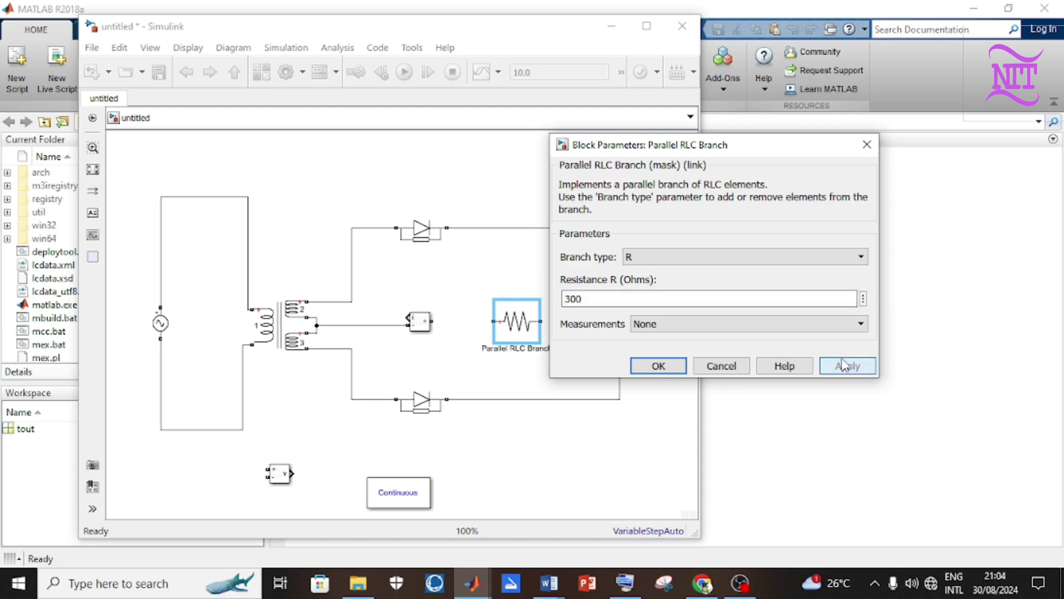
left_click(658, 366)
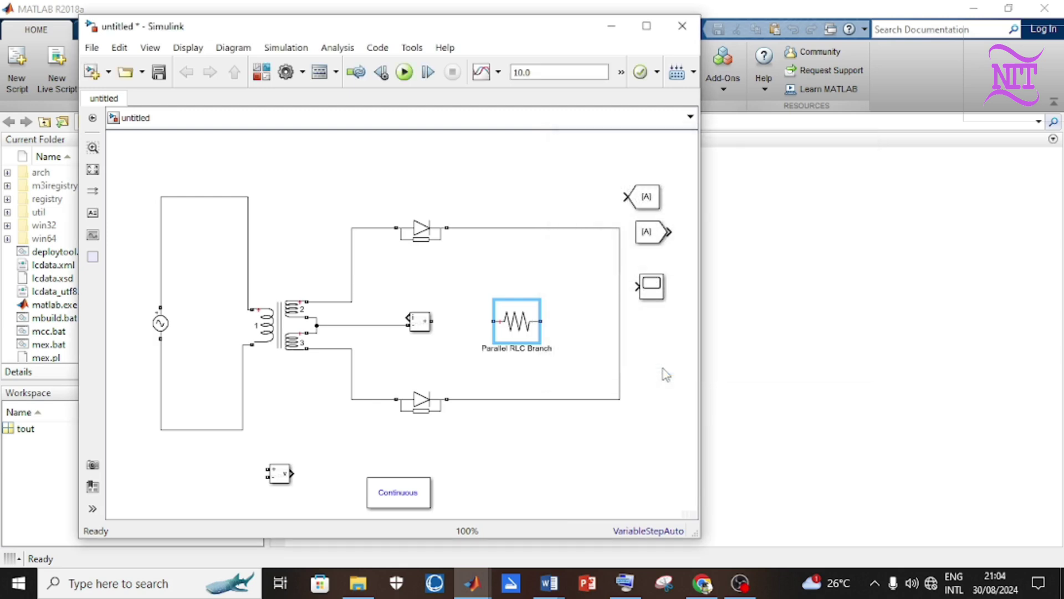
Step: Wire the resistor's left end to the Current Measurement and its right end to the right vertical wire
left_click_drag(493, 321, 437, 319)
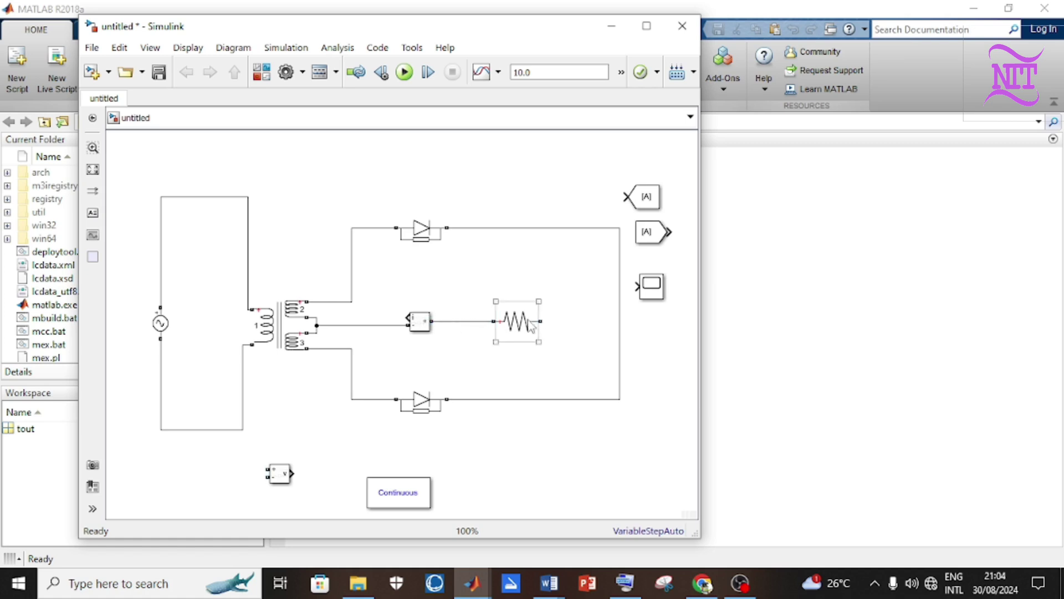
left_click_drag(541, 321, 619, 321)
Step: Place a rotated Voltage Measurement below the resistor and wire its inputs across the resistor
left_click(291, 471)
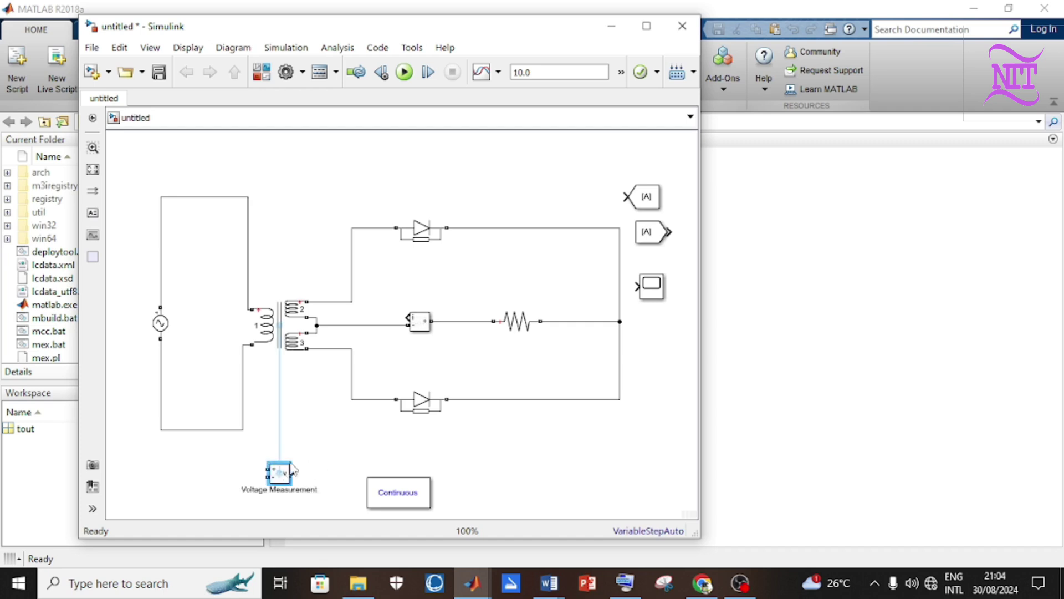
left_click_drag(291, 470, 521, 350)
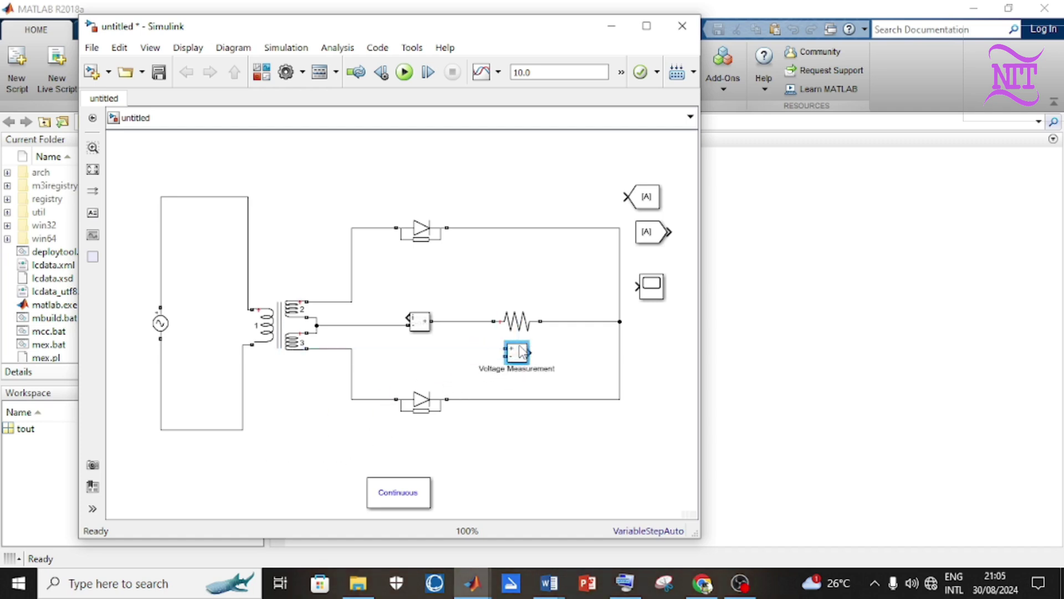
key("ctrl+r")
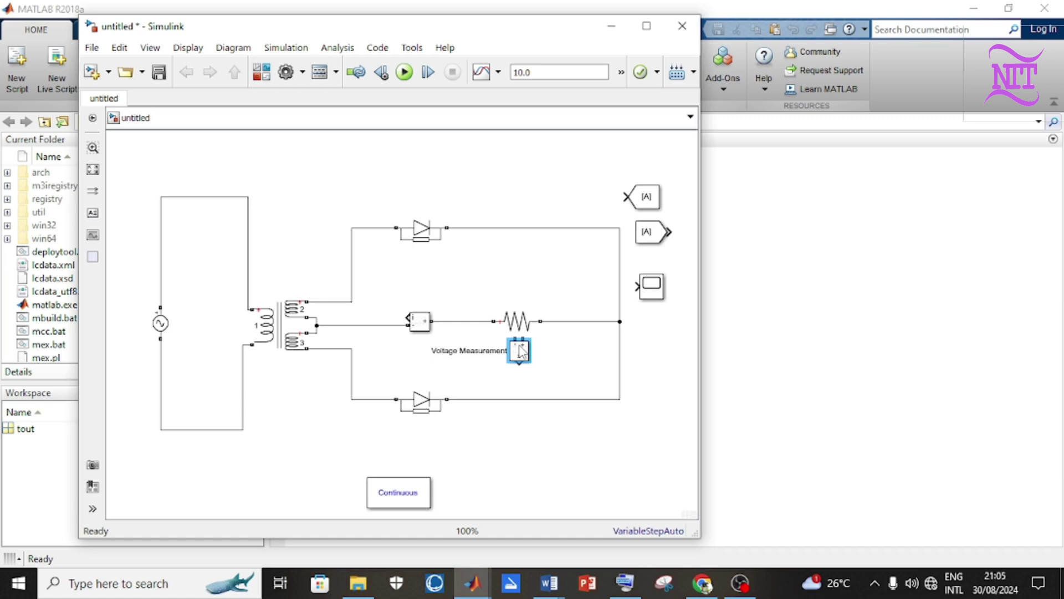
left_click_drag(522, 358, 516, 363)
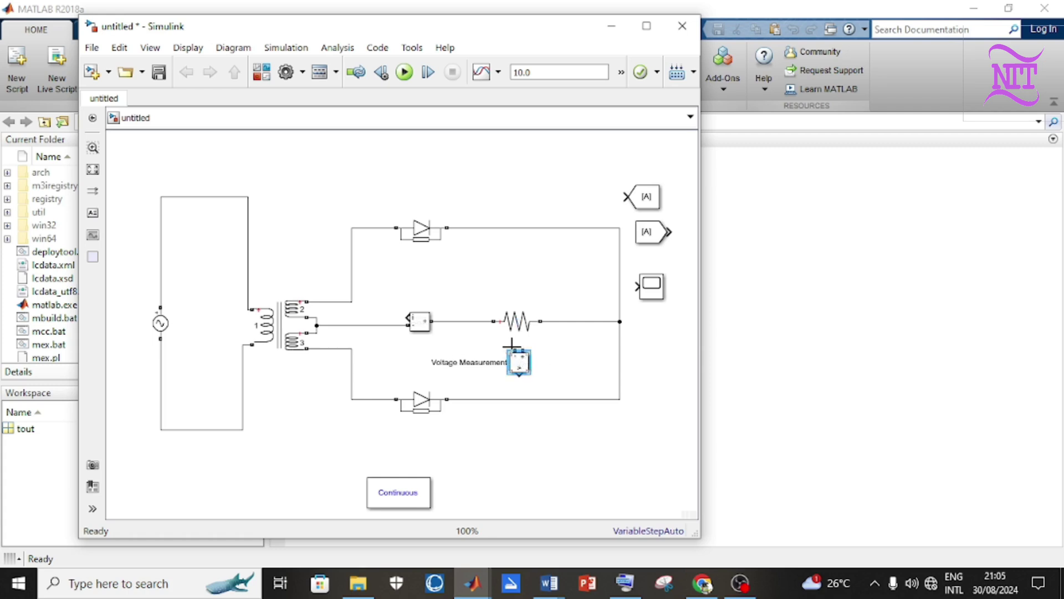
left_click_drag(512, 347, 470, 321)
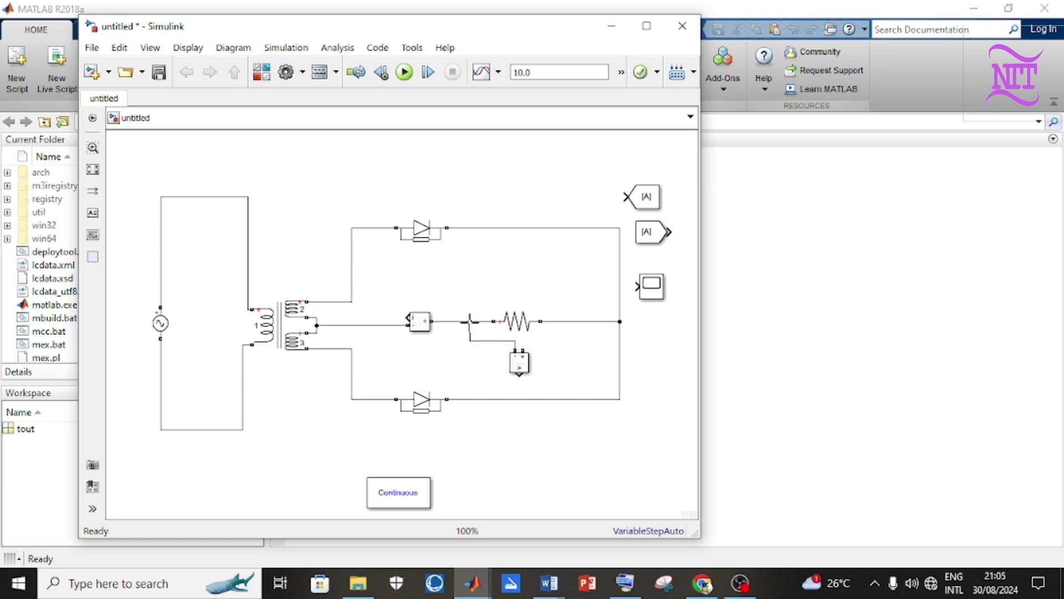
left_click(525, 358)
left_click_drag(524, 349, 561, 321)
left_click(519, 368)
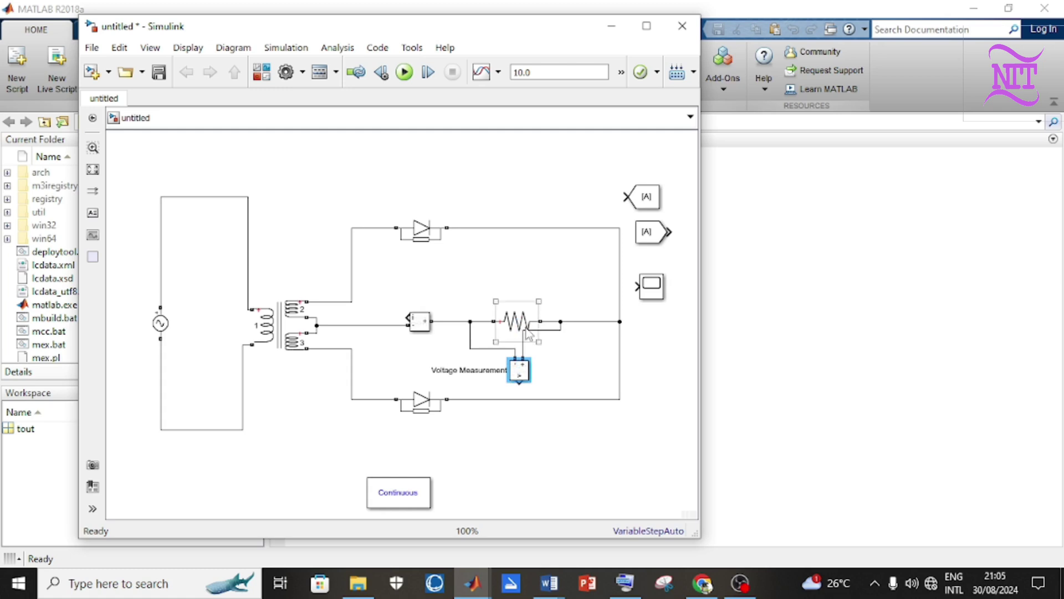
Step: Copy the Voltage Measurement beside the AC source and wire it to the source's left line
left_click(539, 348)
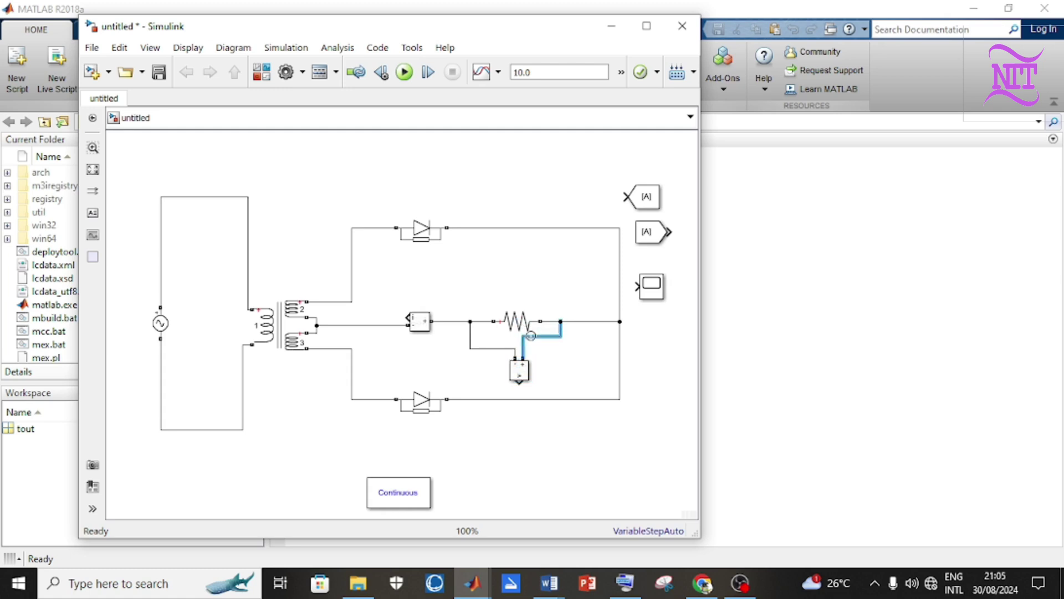
left_click(524, 371)
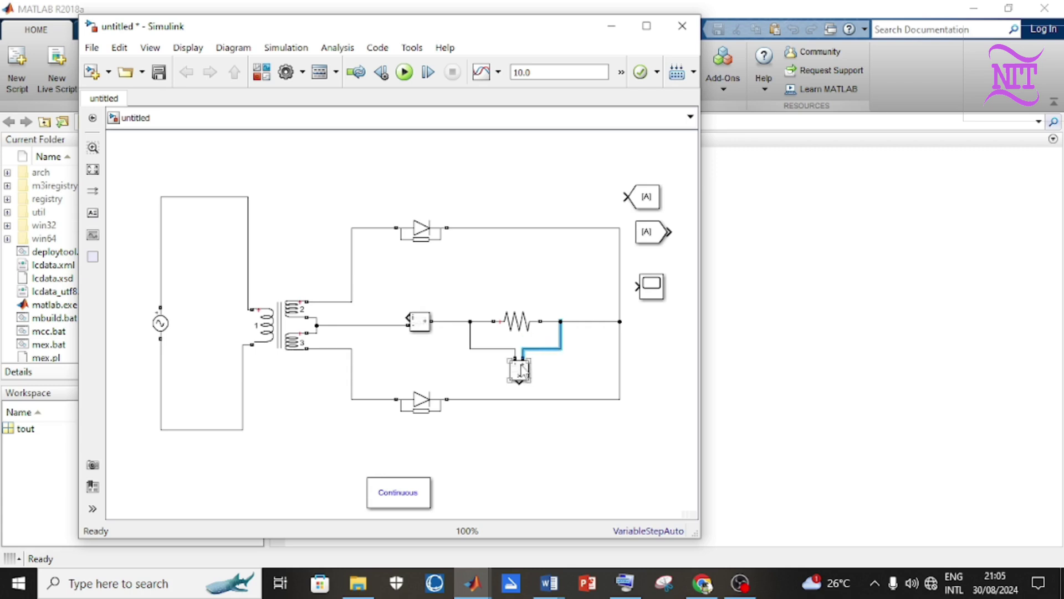
left_click_drag(524, 370, 163, 353)
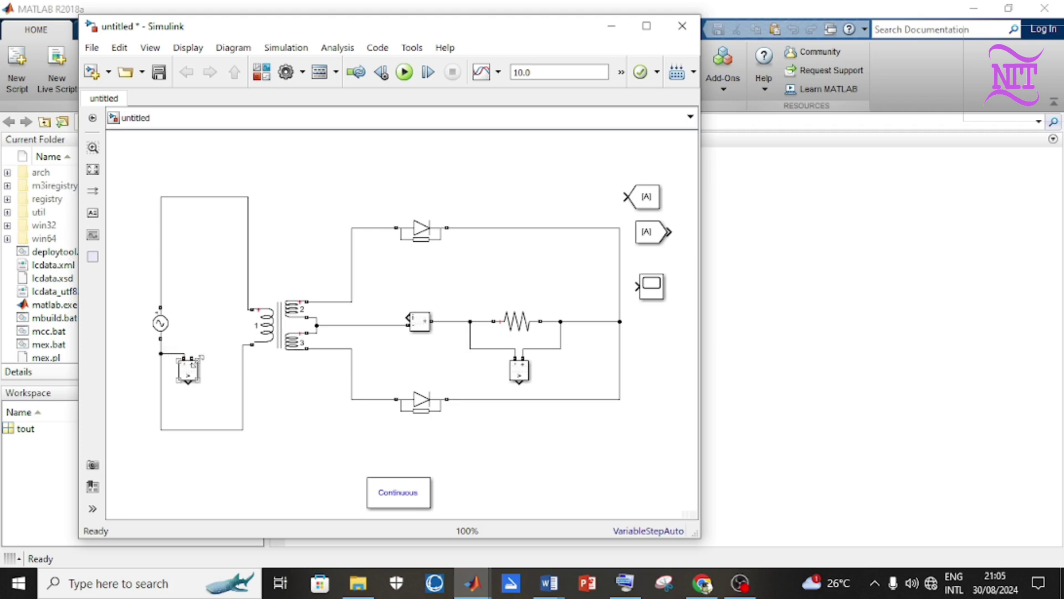
left_click_drag(191, 355, 161, 288)
Step: Set the Scope to 3 input ports, move it below the circuit and make it taller
left_click(650, 202)
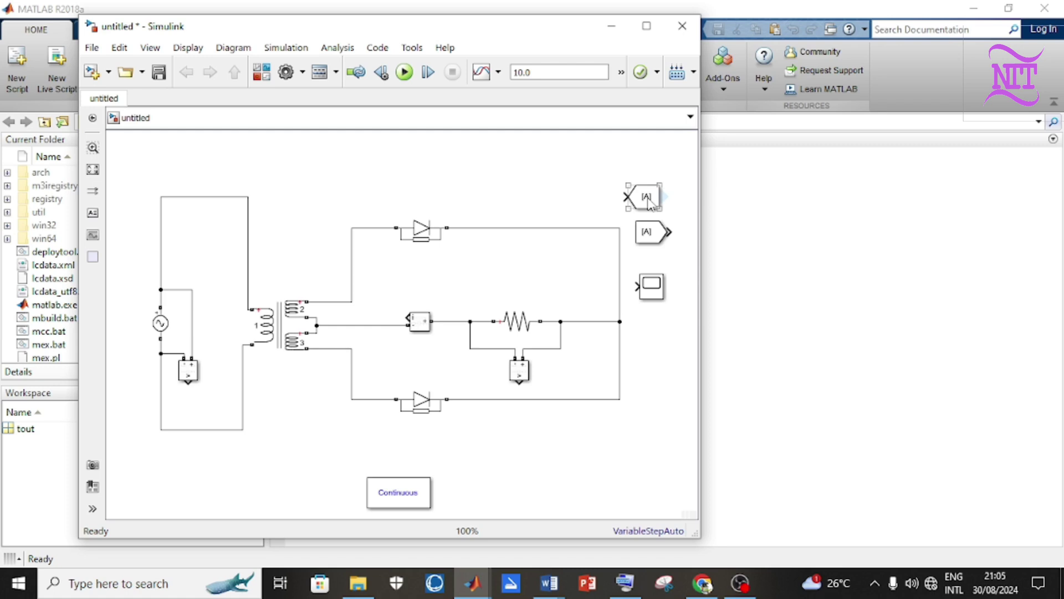
left_click(650, 202)
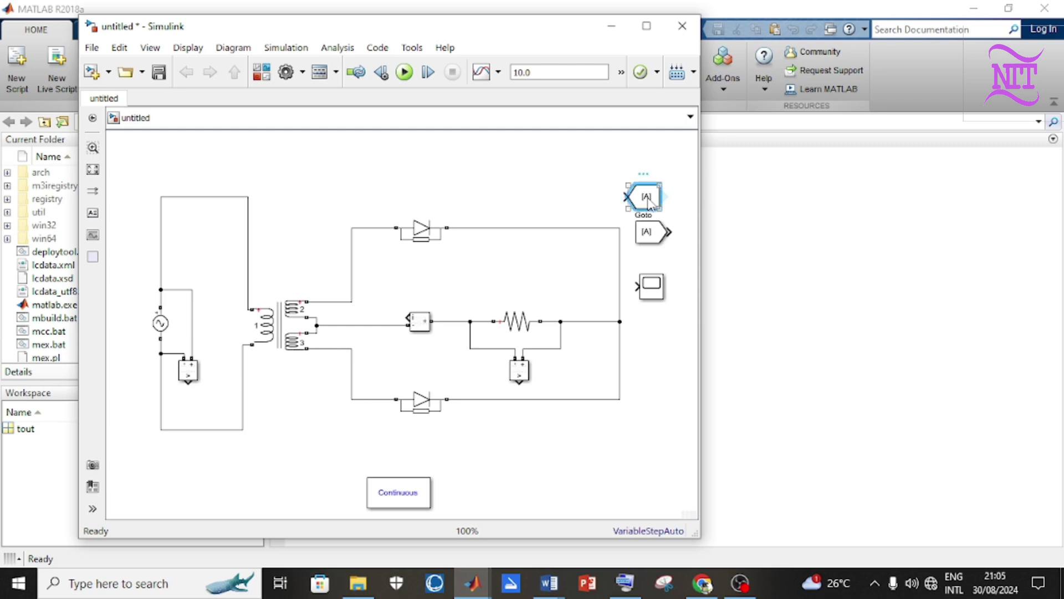
left_click(652, 292)
right_click(651, 292)
mouse_move(676, 291)
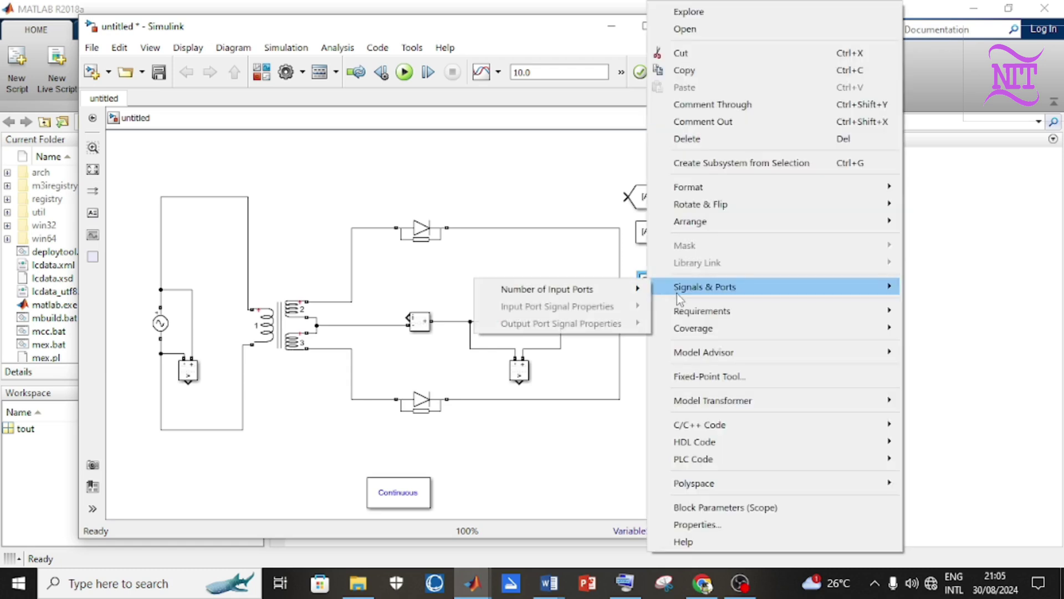
mouse_move(637, 291)
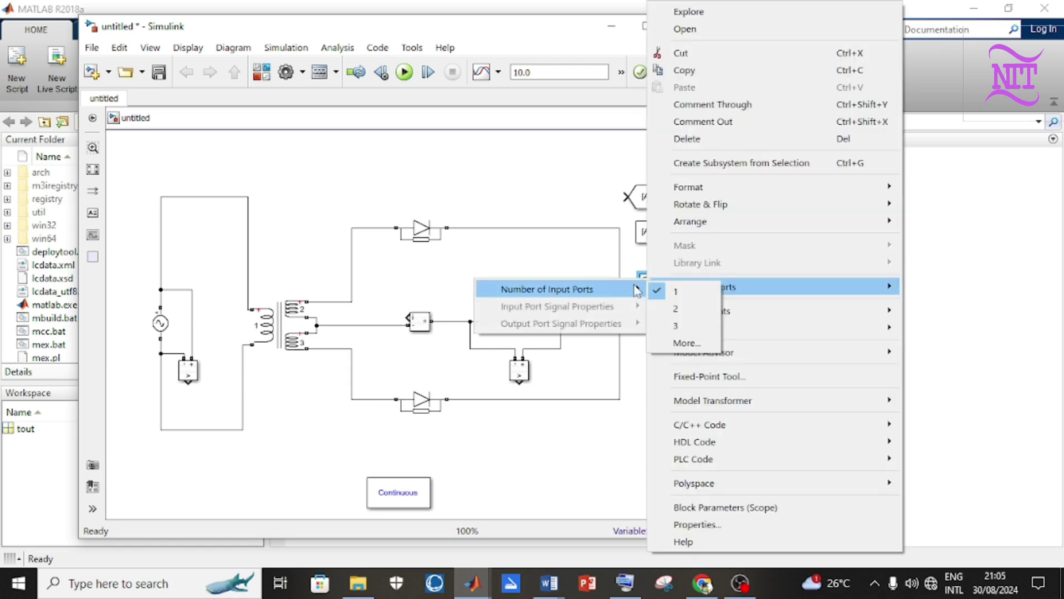
left_click(691, 326)
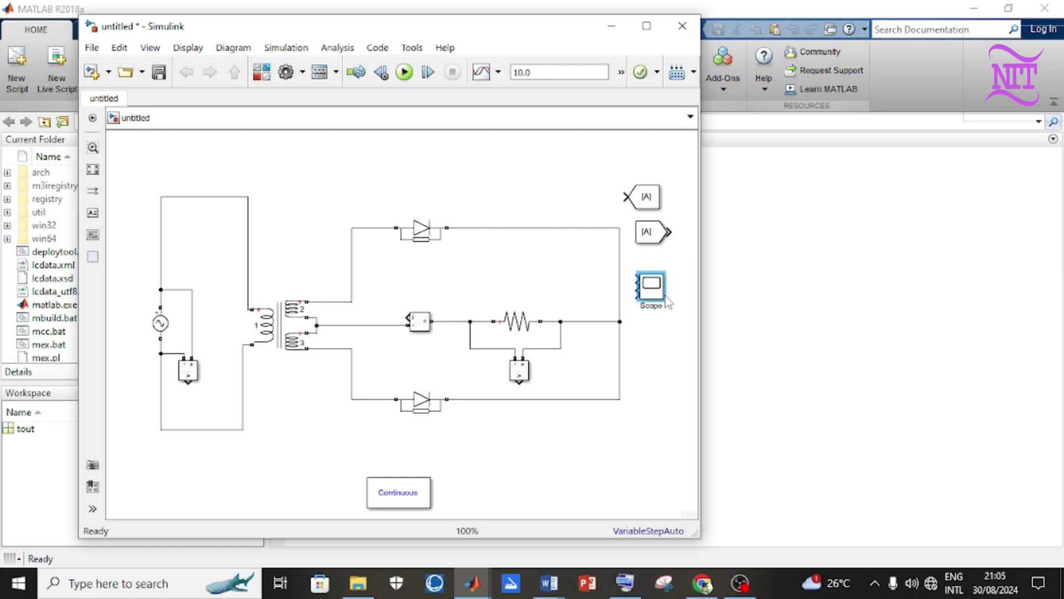
left_click_drag(657, 311, 637, 444)
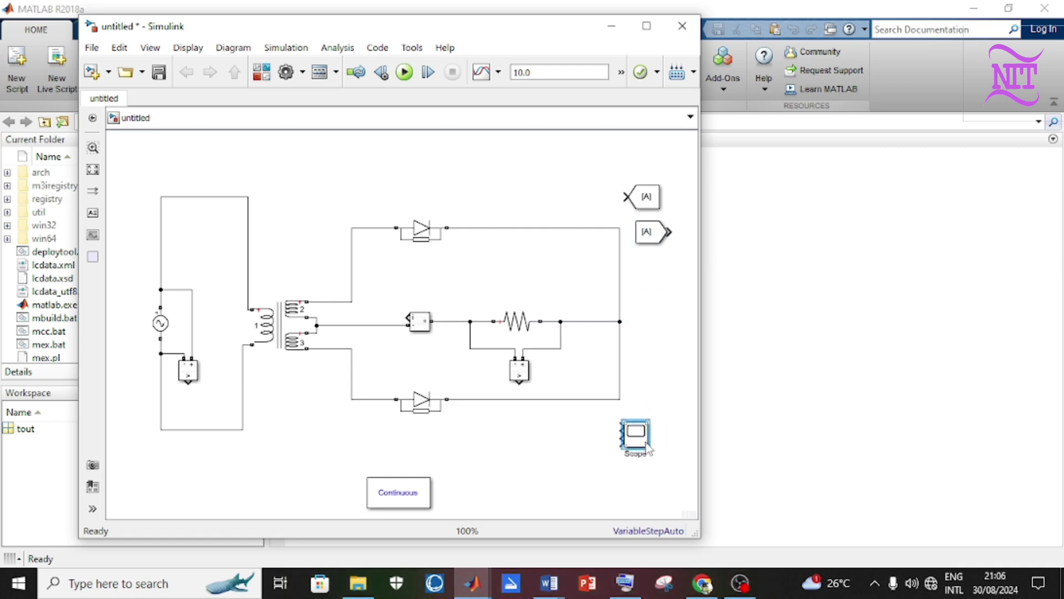
left_click_drag(647, 448, 648, 468)
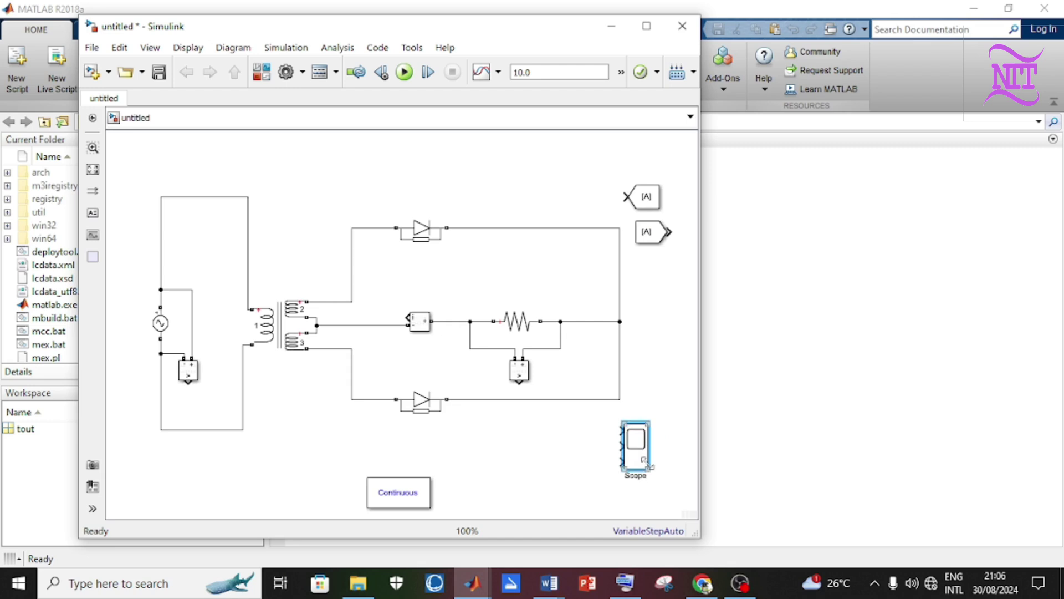
left_click(652, 204)
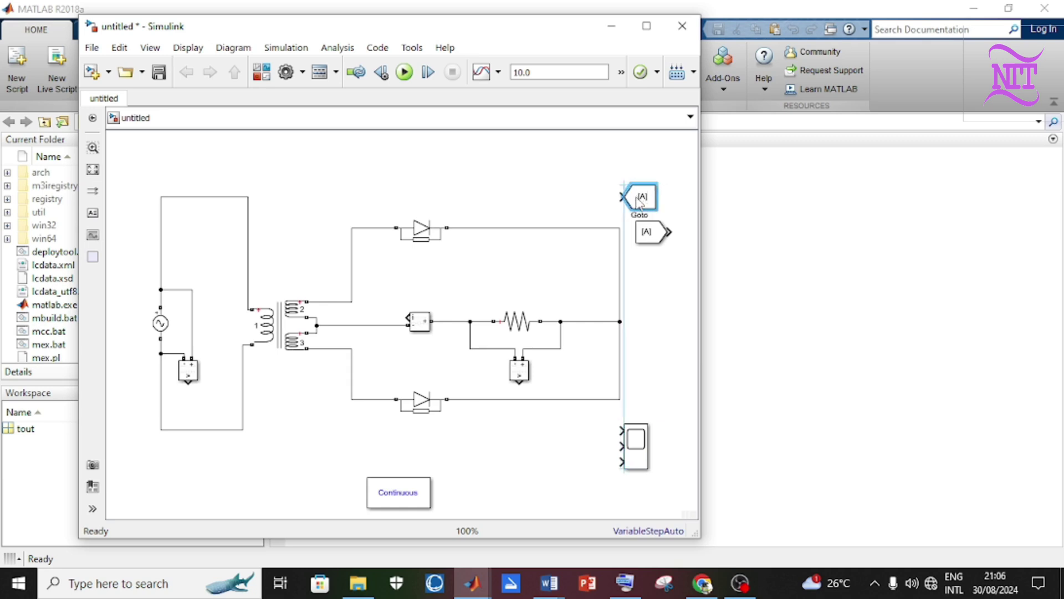
Step: Shrink the Goto [A] tag, wire it to the current measurement, and copy one to the supply voltage measurement
left_click_drag(651, 204, 582, 168)
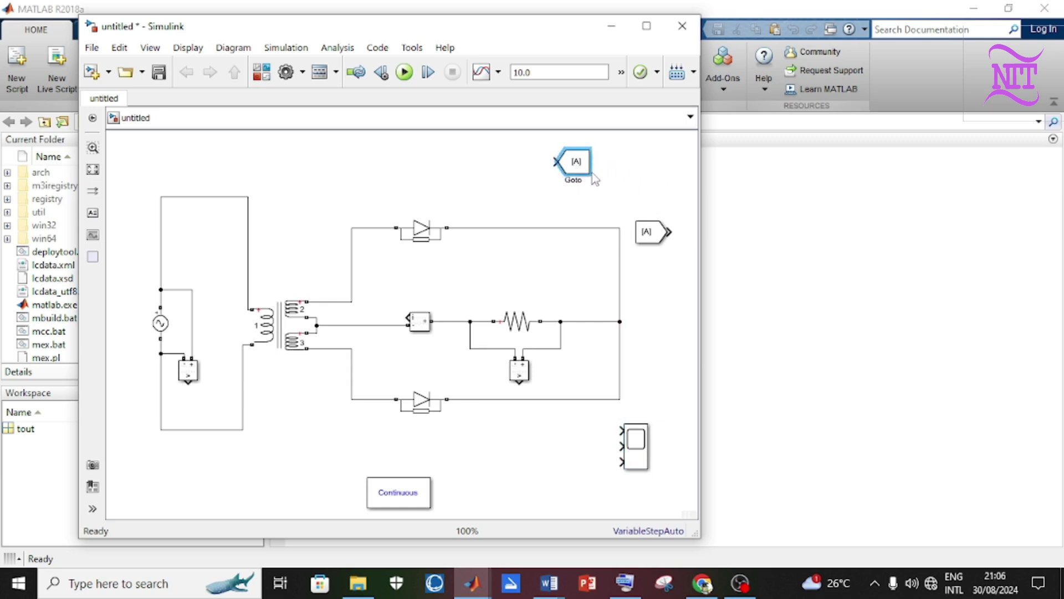
left_click(579, 178)
left_click_drag(590, 173, 498, 271)
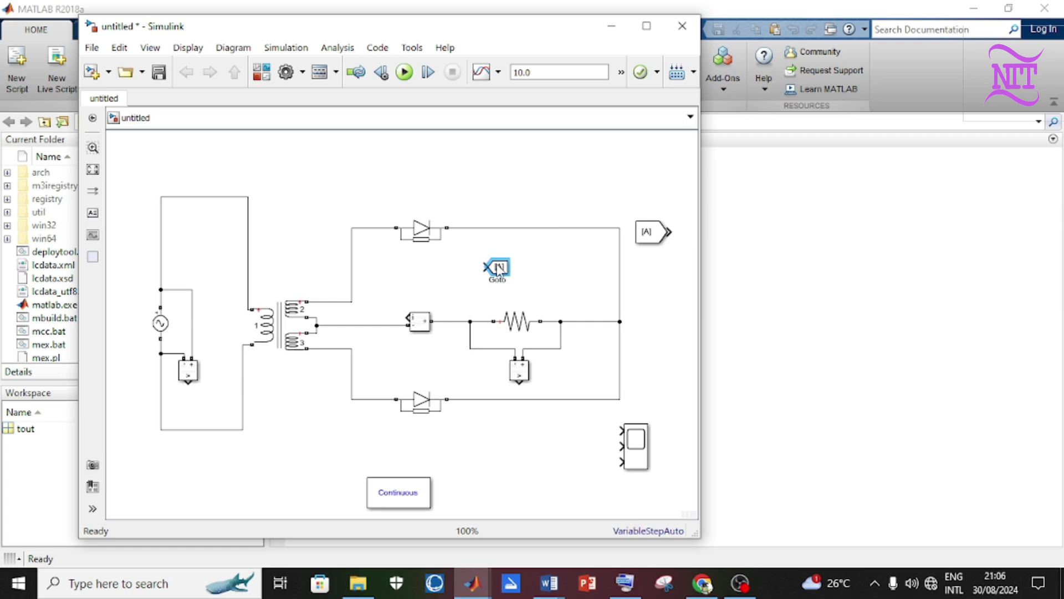
left_click_drag(498, 270, 410, 280)
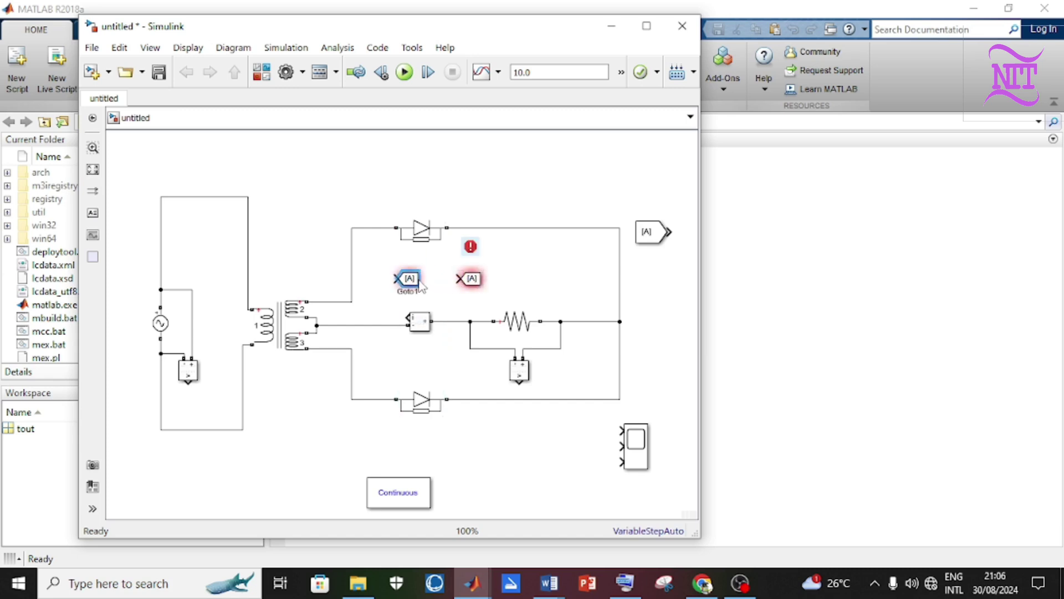
left_click_drag(420, 286, 205, 399)
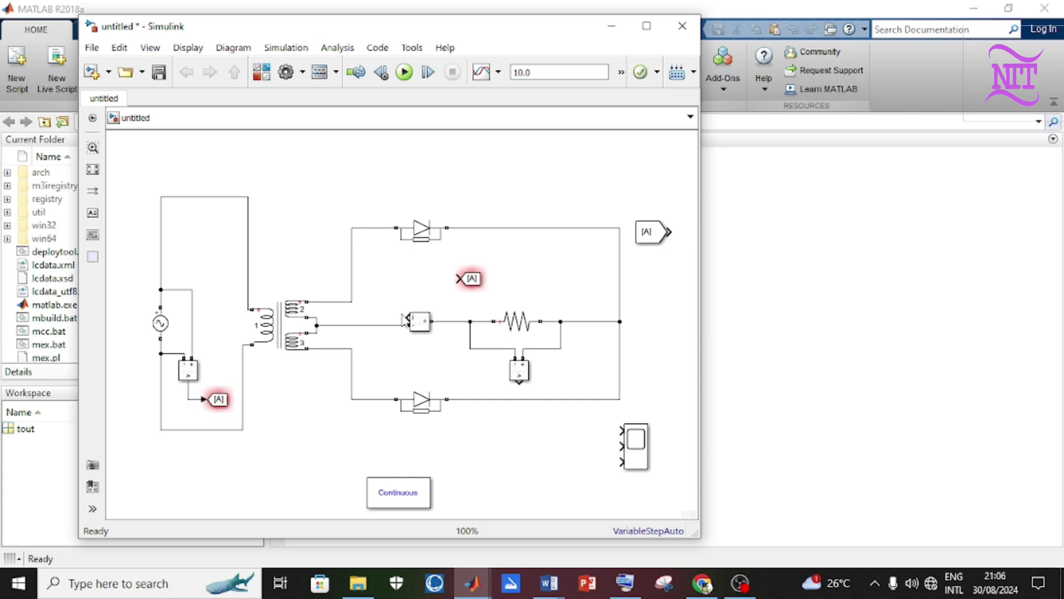
mouse_move(404, 320)
left_mouse_down()
mouse_move(428, 280)
mouse_move(457, 278)
left_mouse_up()
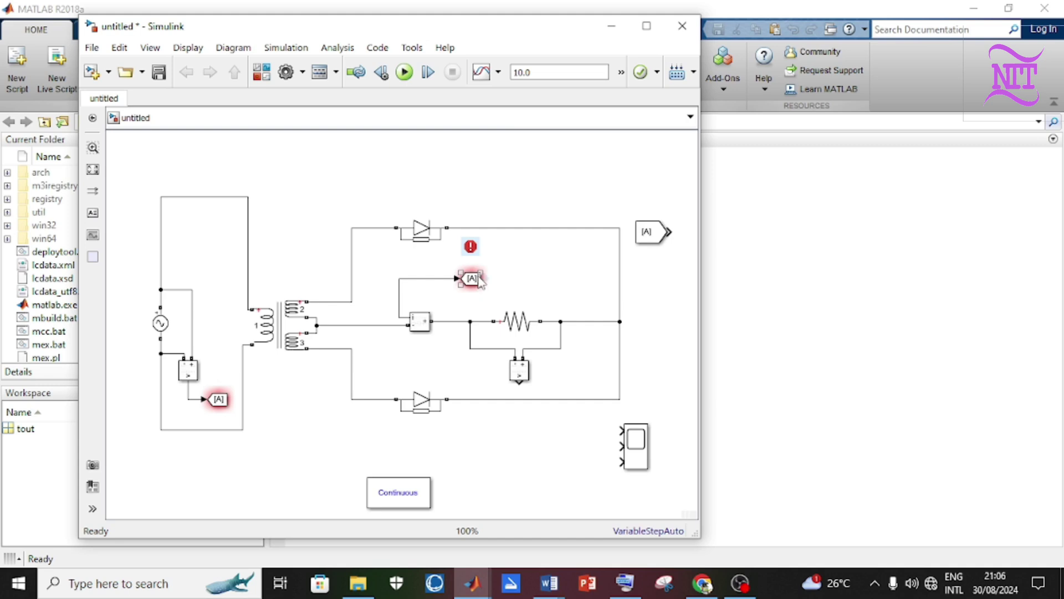
Step: Add a Goto [A] on the resistor voltage measurement and a From [A] at the Scope's first input
left_click_drag(480, 281, 585, 395)
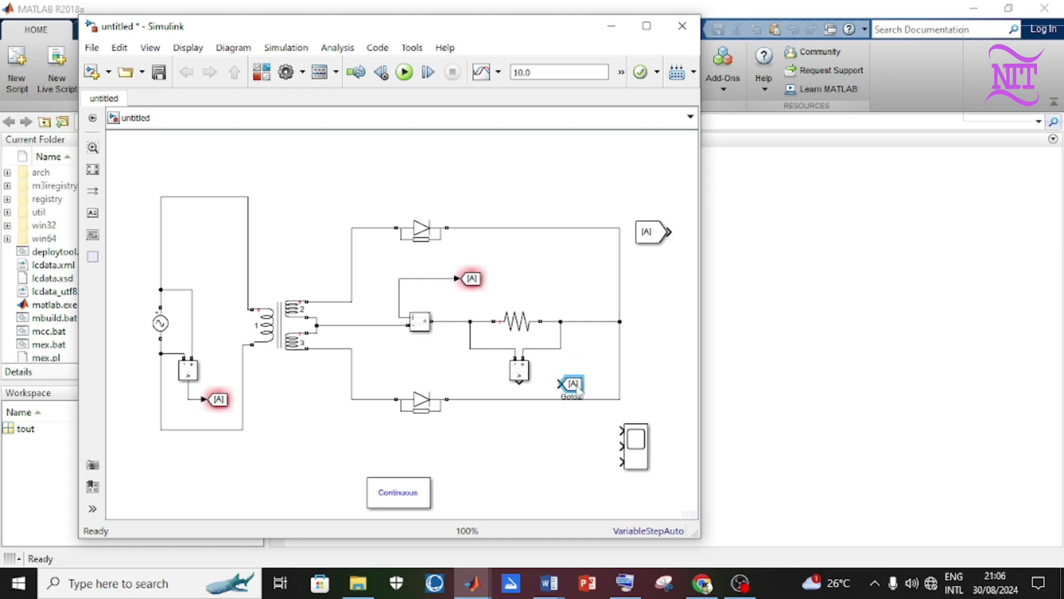
left_click_drag(521, 384, 561, 384)
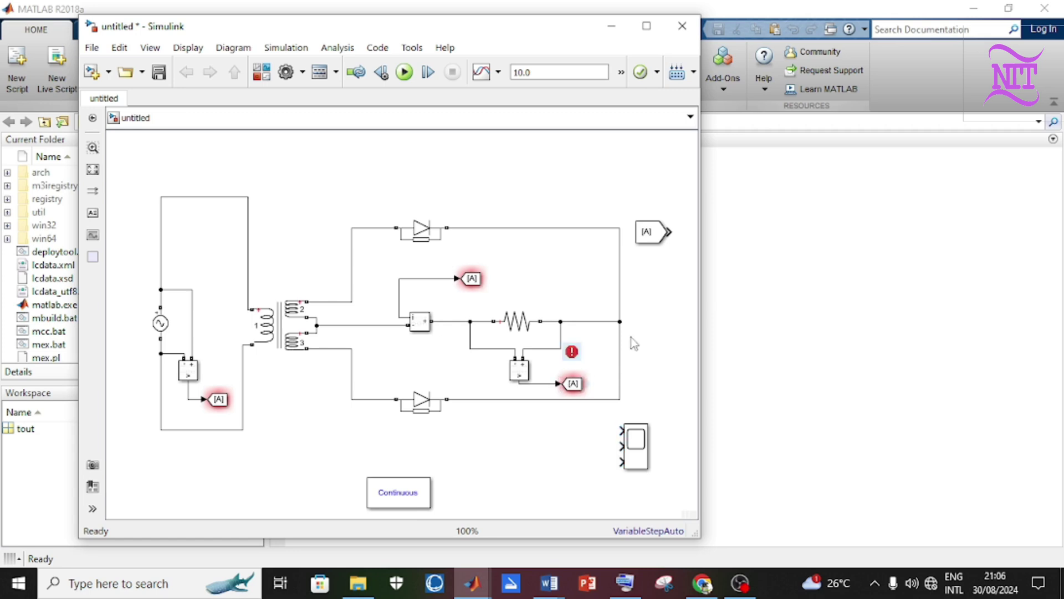
left_click_drag(648, 230, 588, 436)
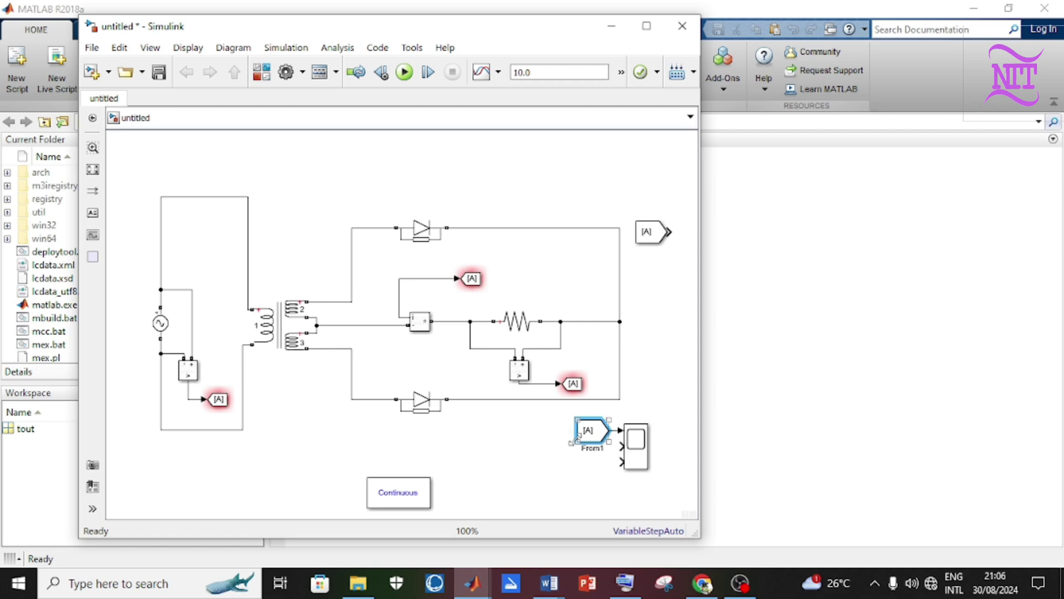
Step: Shrink the From block beside the scope and delete the leftover top-right [A] block
left_click_drag(571, 442, 592, 439)
left_click(591, 439)
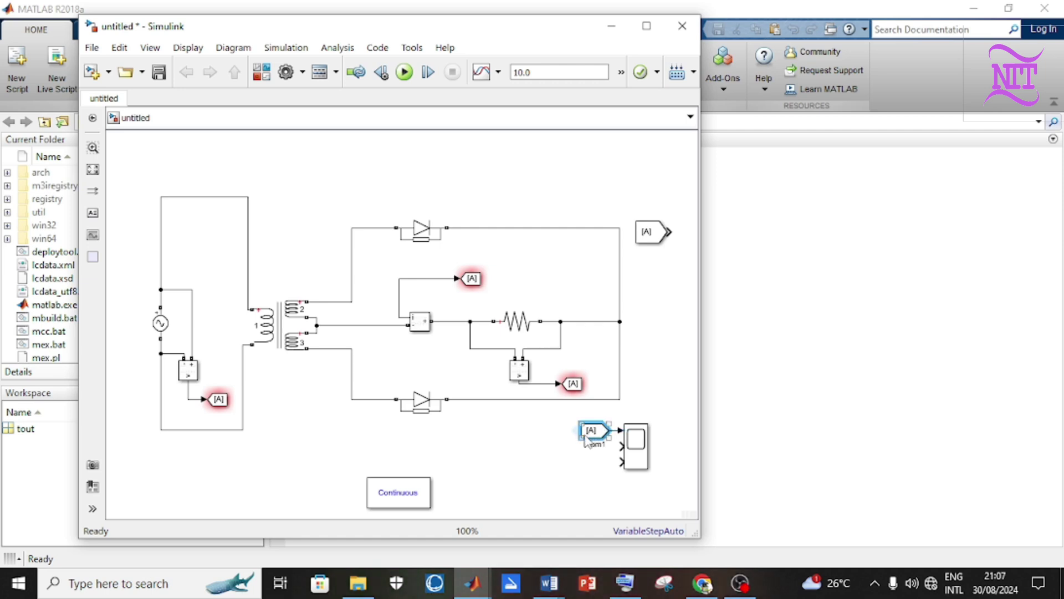
left_click_drag(581, 437, 589, 434)
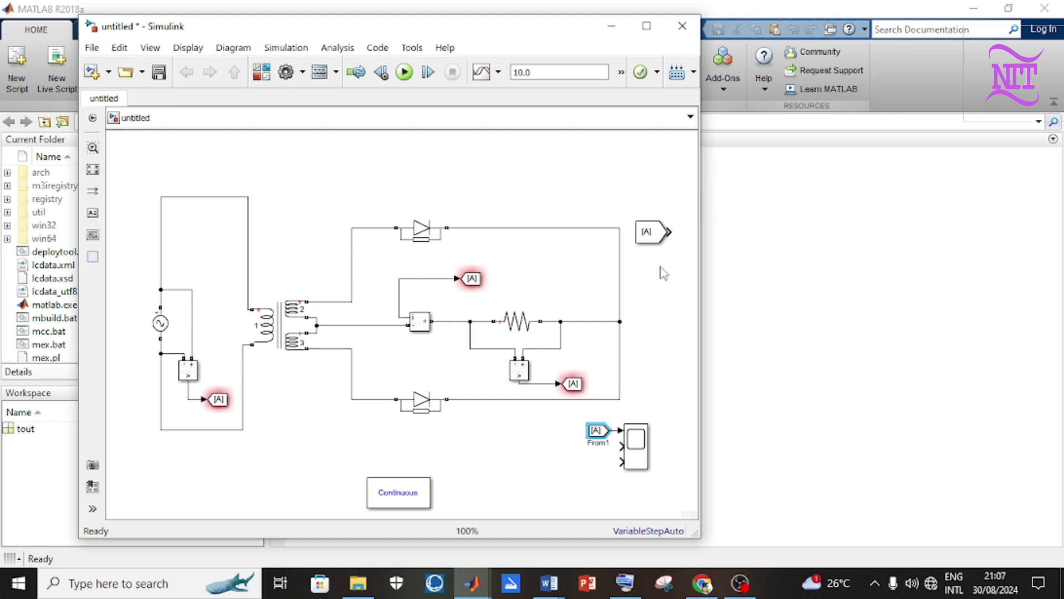
left_click(654, 243)
key("Delete")
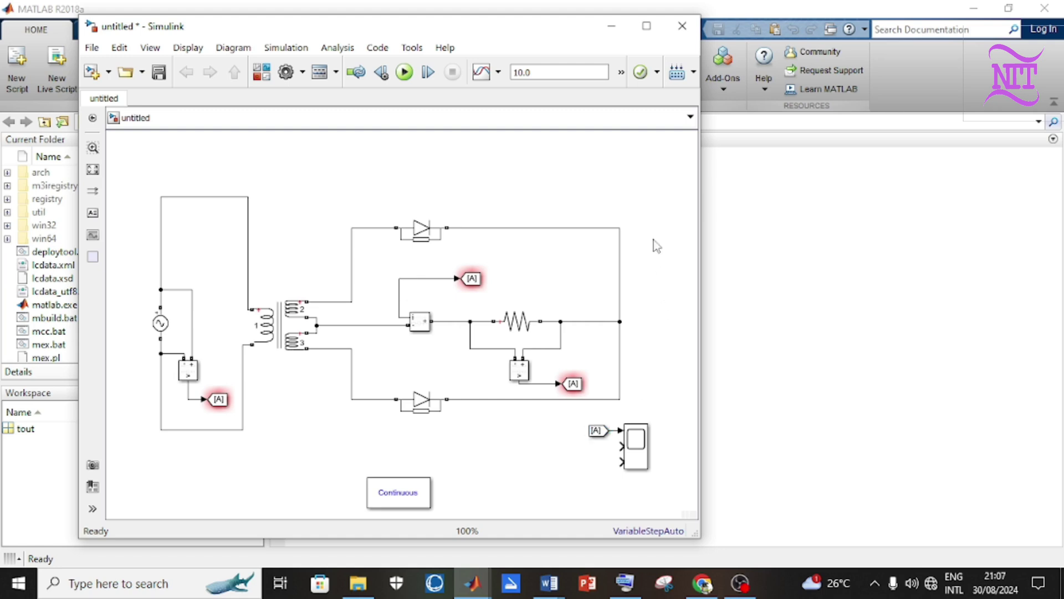
Step: Copy the From [A] block onto the scope's other inputs so three From blocks feed it
left_click(595, 430)
left_click_drag(595, 432, 598, 465)
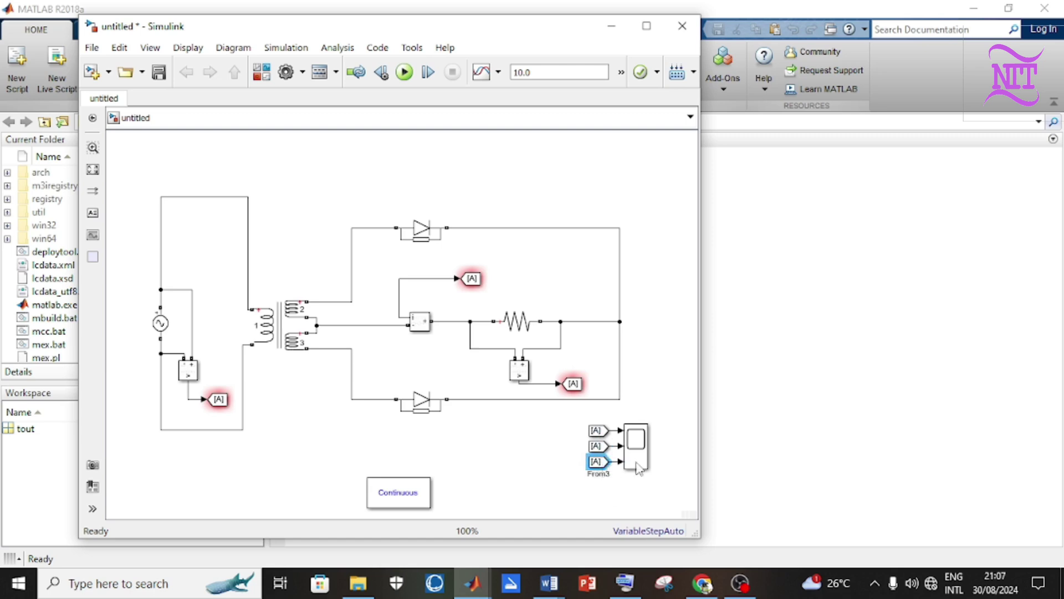
left_click(668, 420)
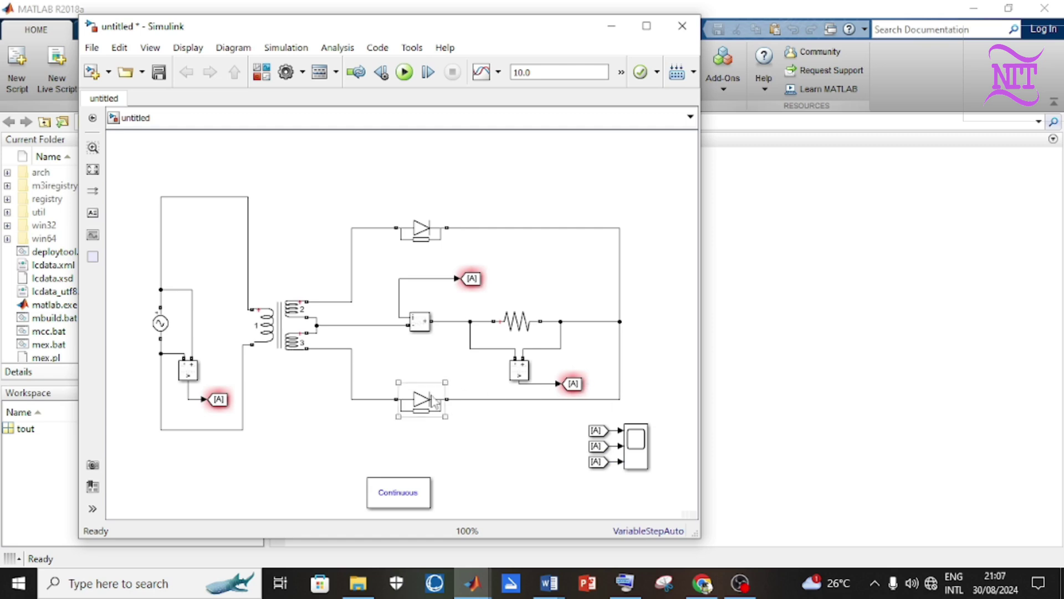
left_click(219, 400)
Step: Change the supply-voltage Goto1 block's tag from A to AC_V
double_click(218, 400)
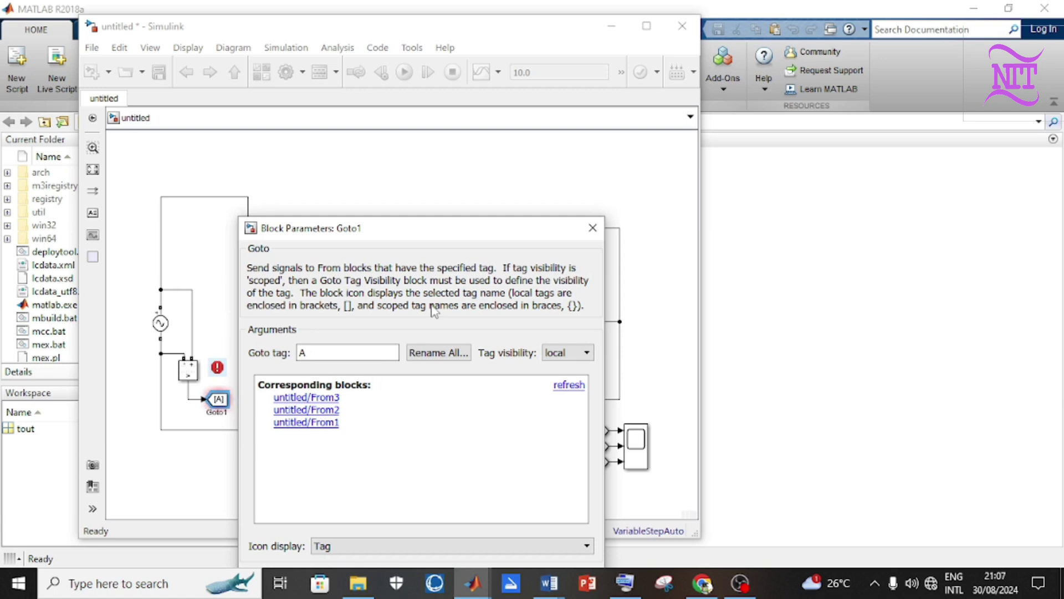
left_click_drag(448, 239, 440, 92)
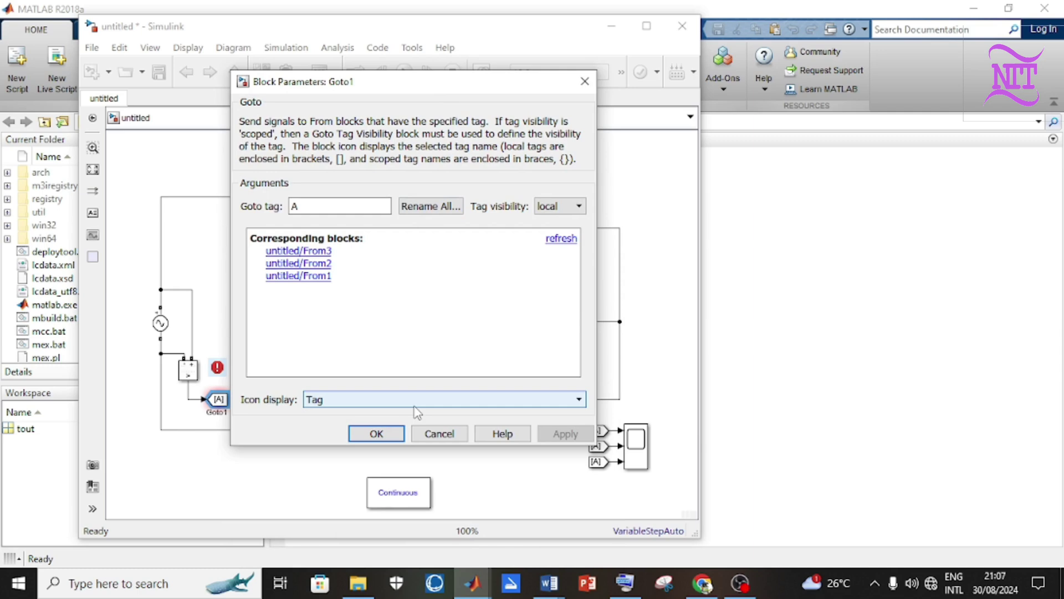
double_click(328, 207)
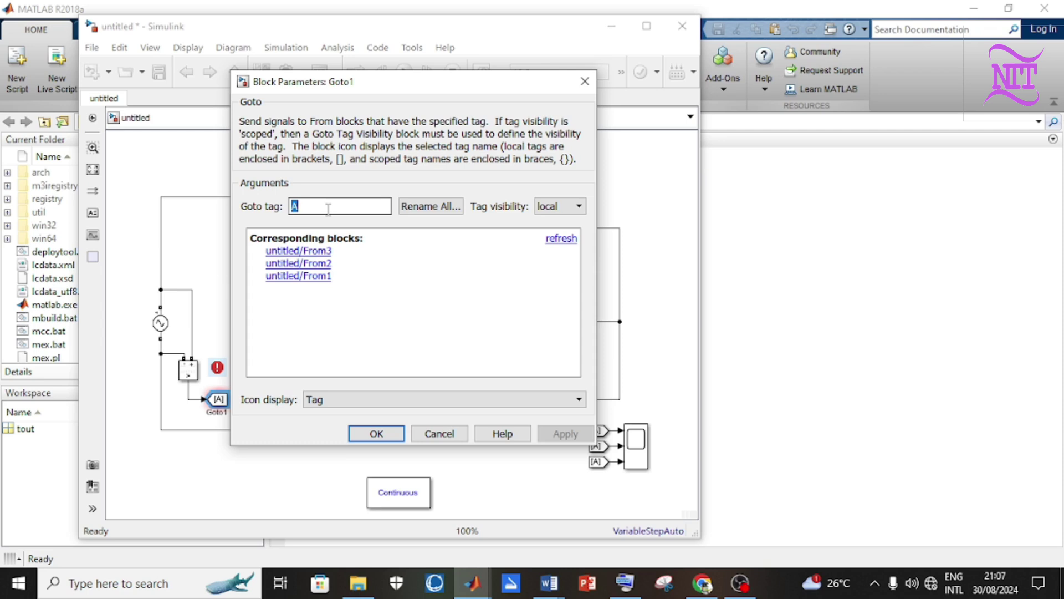
type("A")
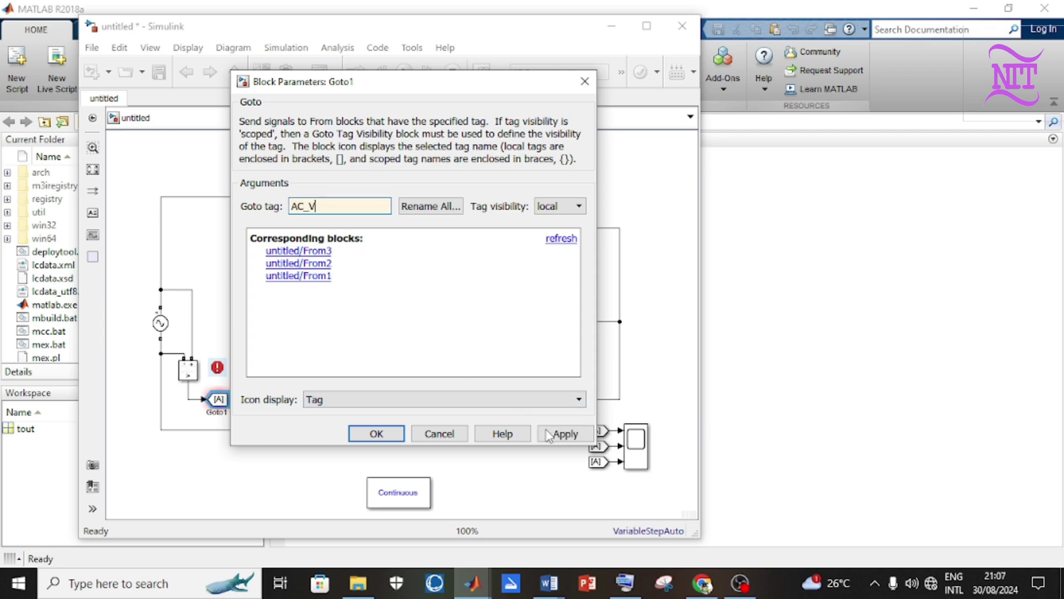
left_click(564, 434)
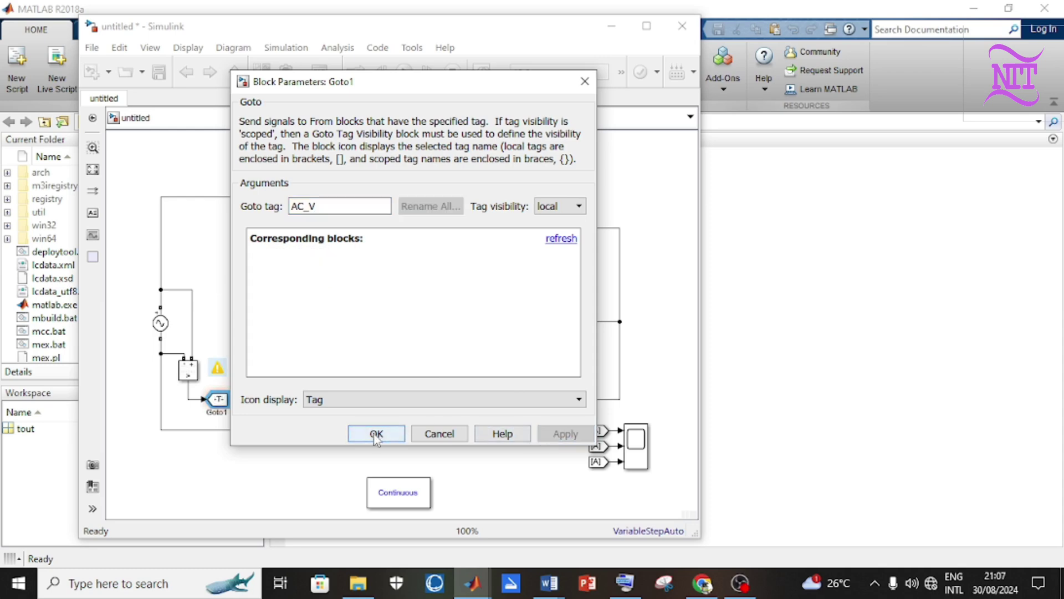
left_click(377, 434)
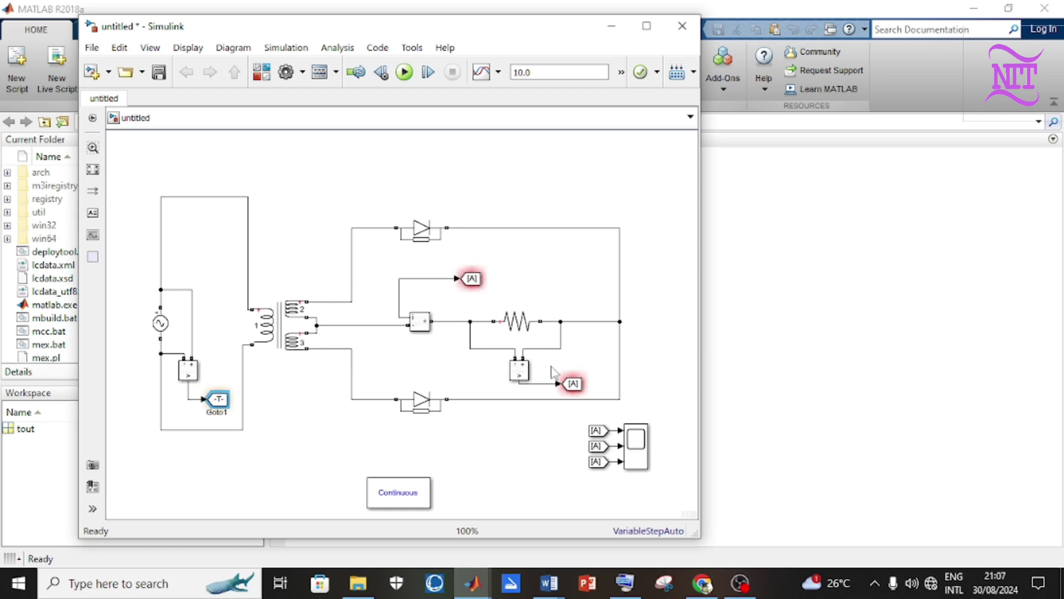
Step: Set the resistor-voltage Goto2 block's tag to R_V
double_click(573, 384)
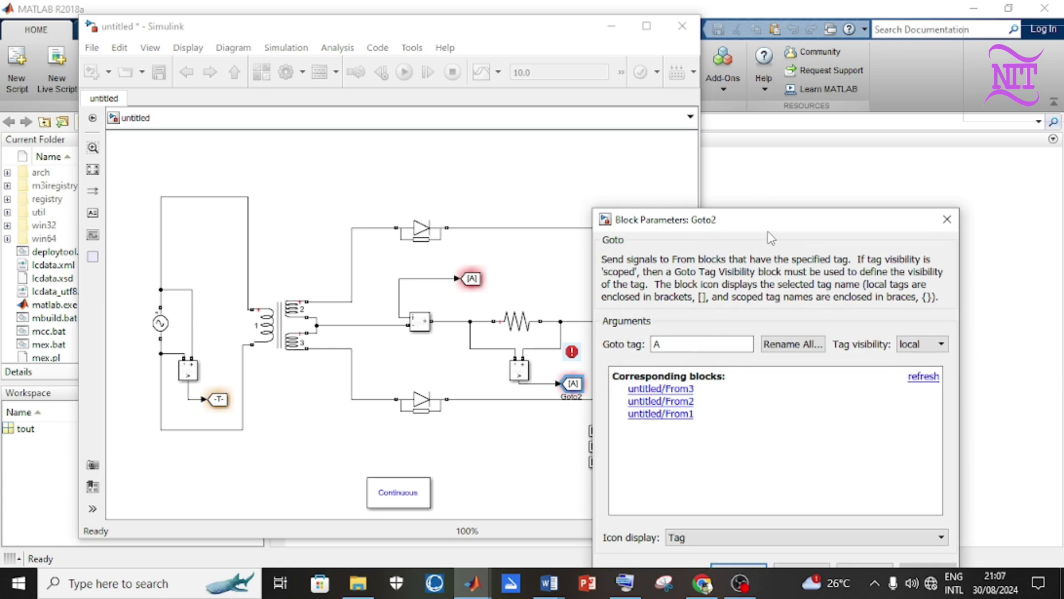
left_click_drag(771, 237, 667, 94)
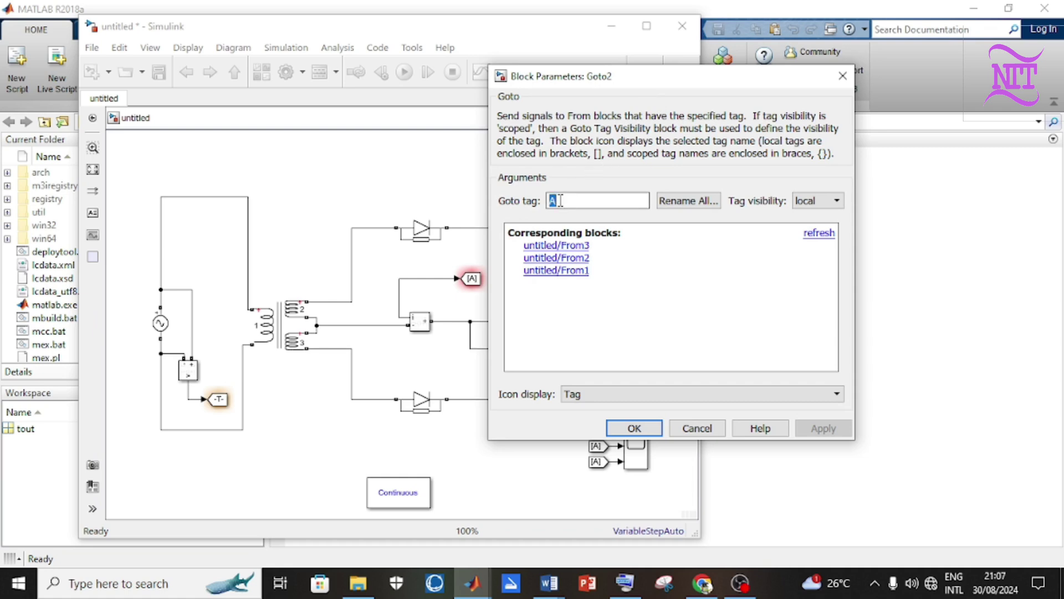
type("R")
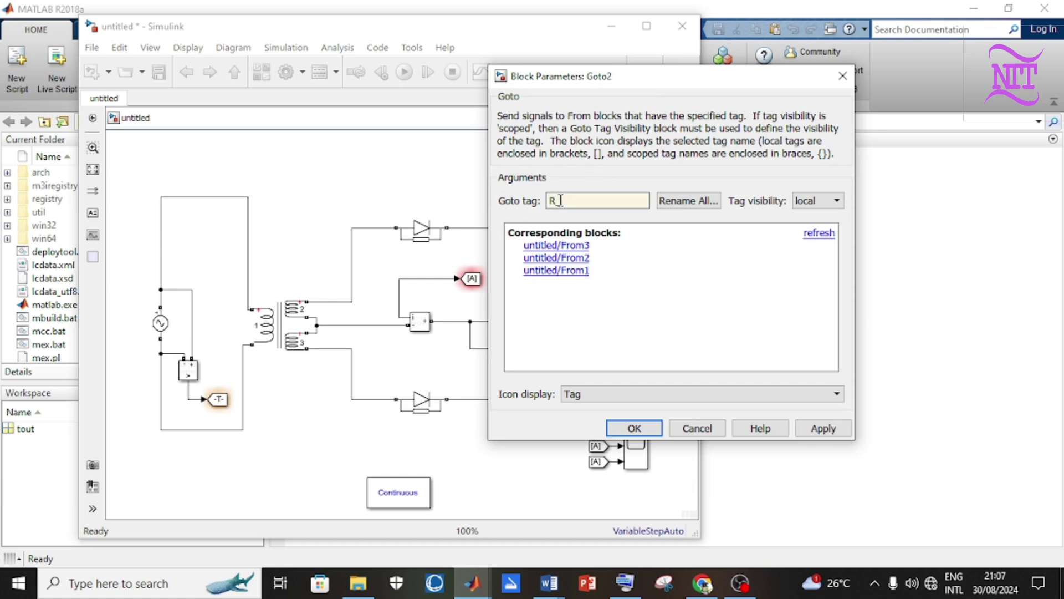
type("_V")
left_click(822, 429)
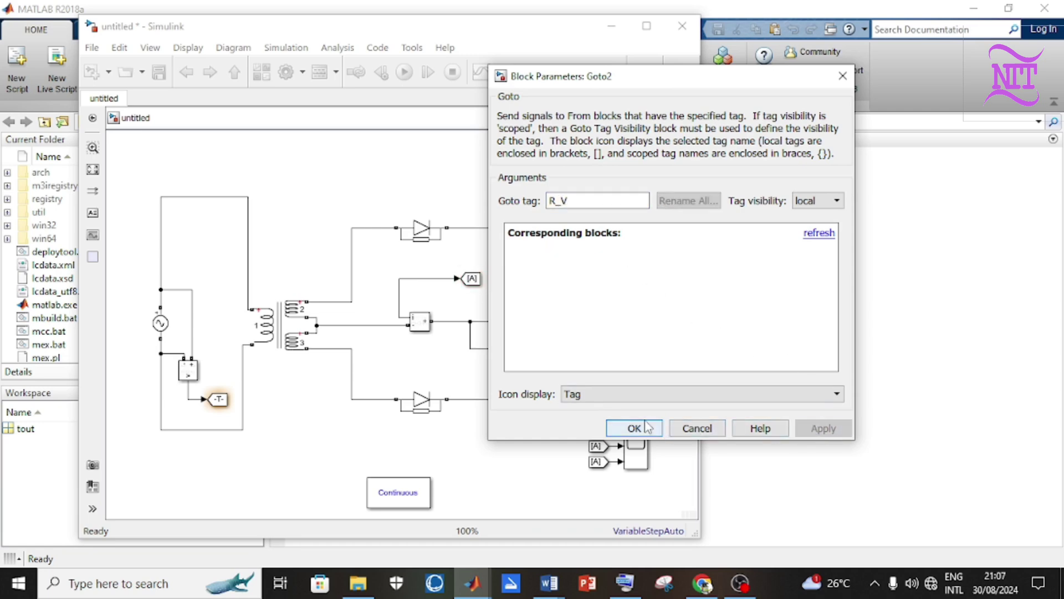
left_click(634, 428)
Step: Set the middle current-measurement Goto block's tag to R_A
left_click(479, 279)
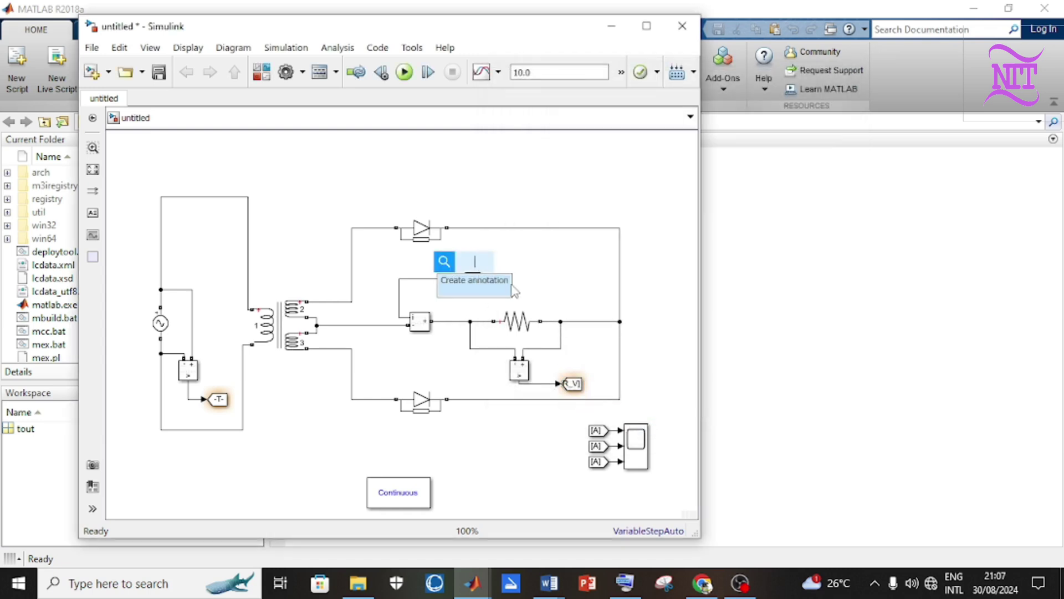
left_click(530, 287)
left_click(469, 278)
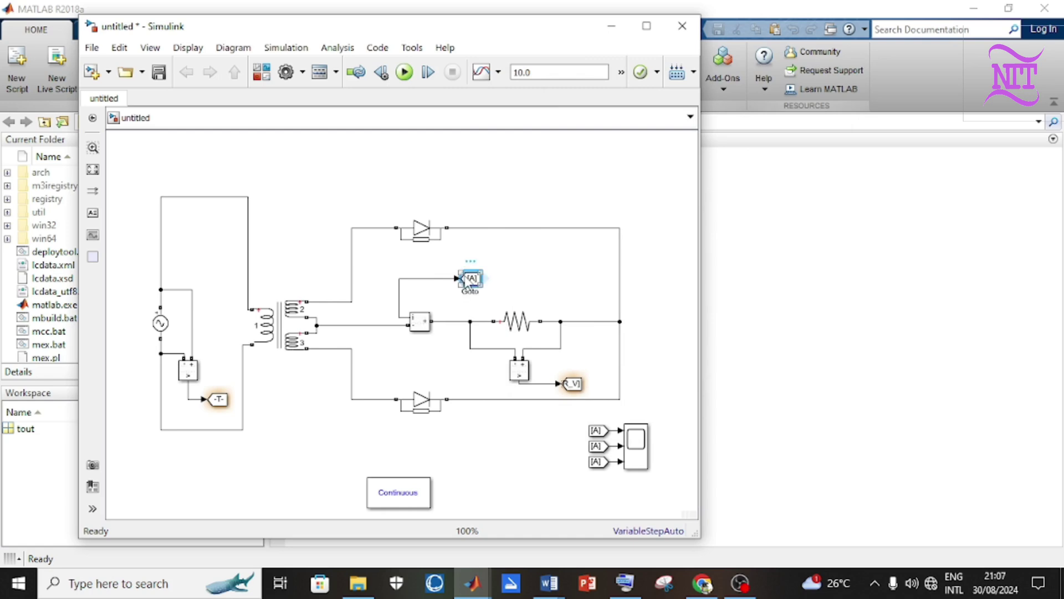
double_click(468, 279)
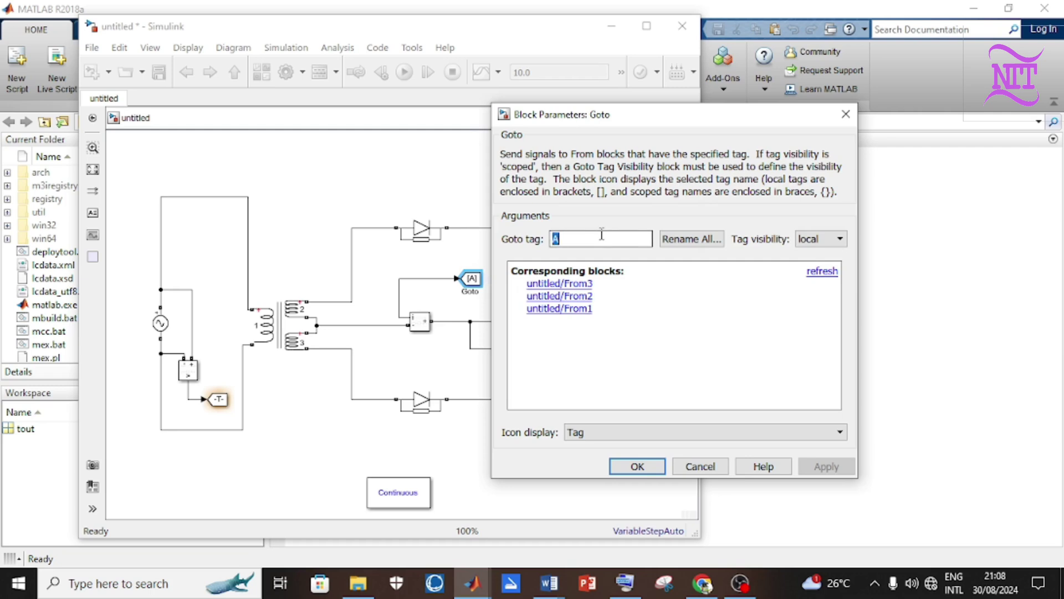
type("R_")
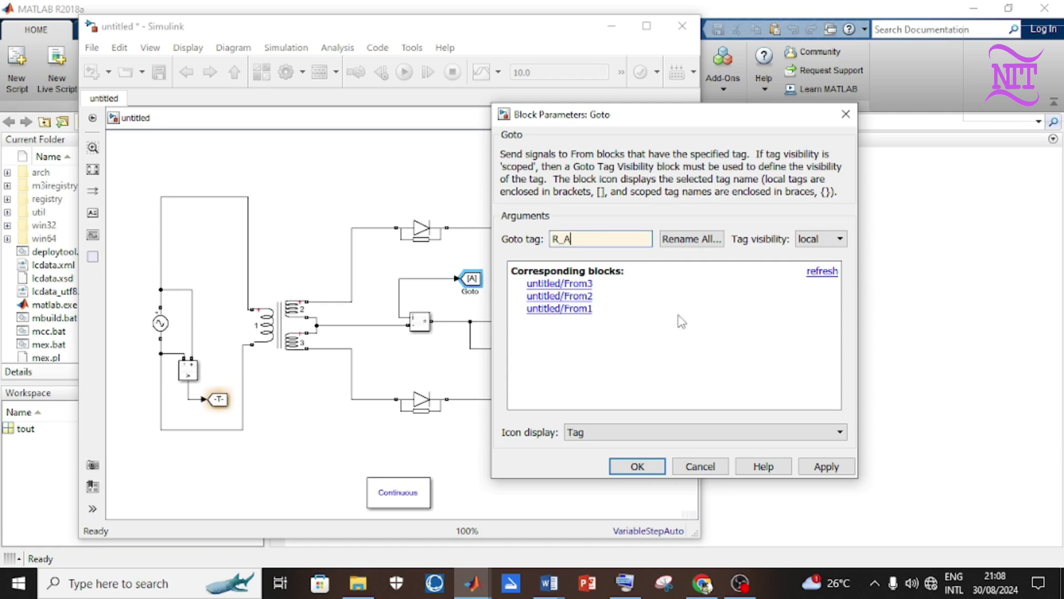
left_click(836, 469)
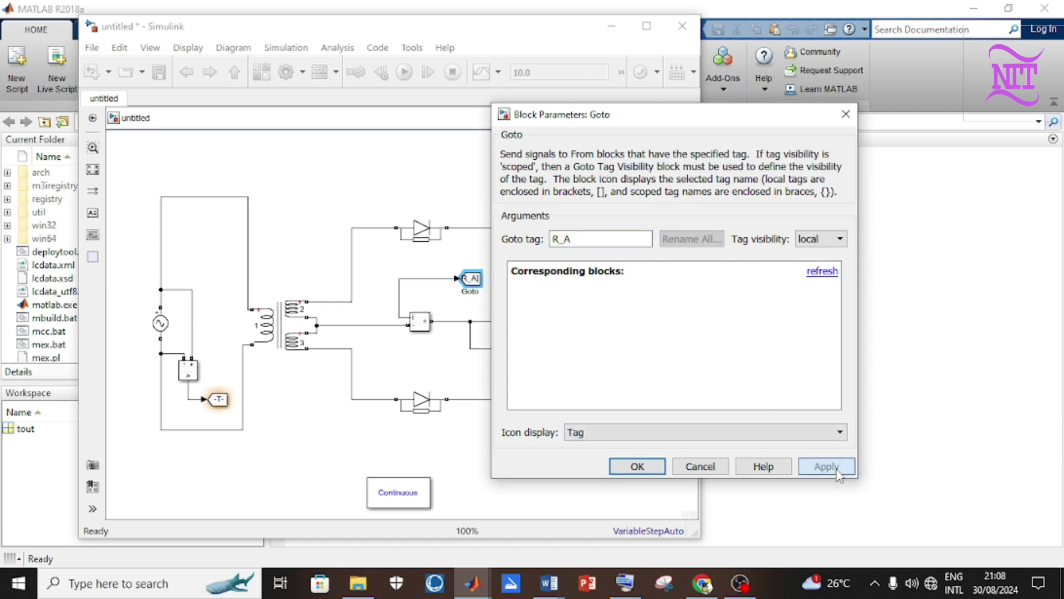
left_click(643, 466)
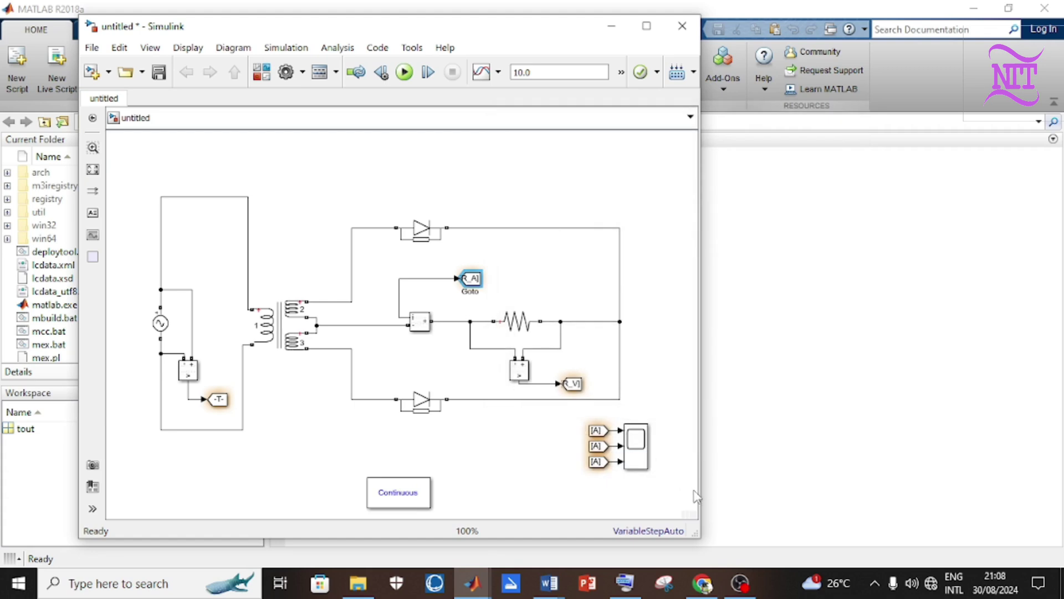
left_click(506, 469)
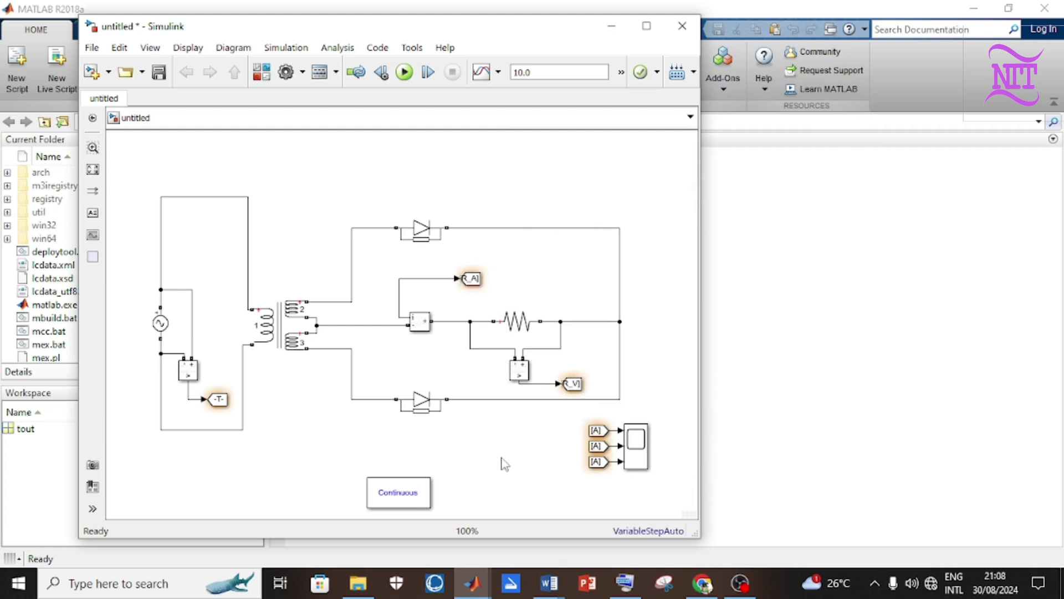
Step: Point the top From block at the AC_V Goto tag
double_click(602, 431)
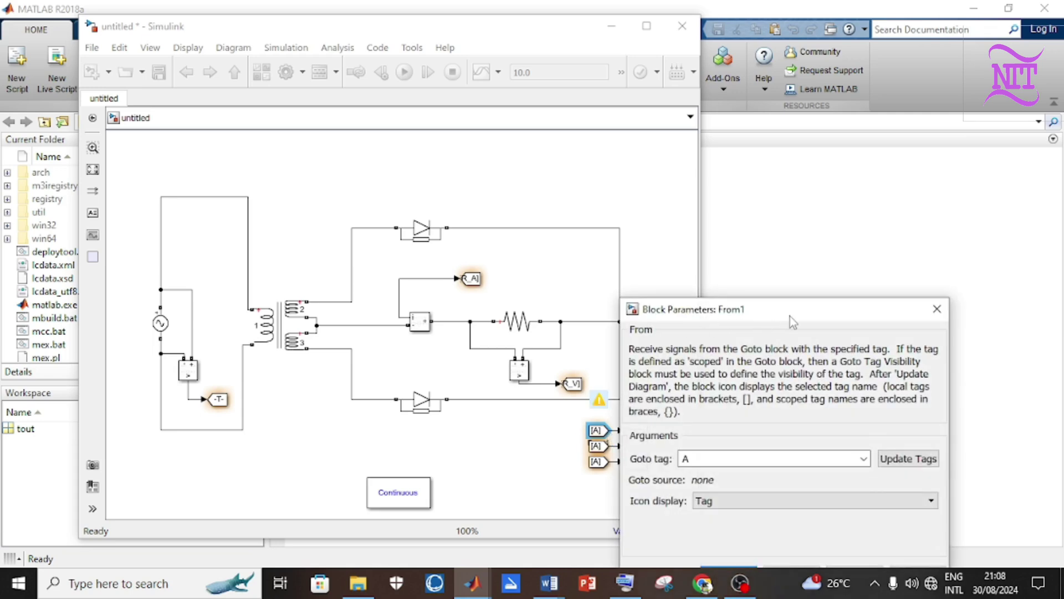
left_click_drag(790, 317, 792, 126)
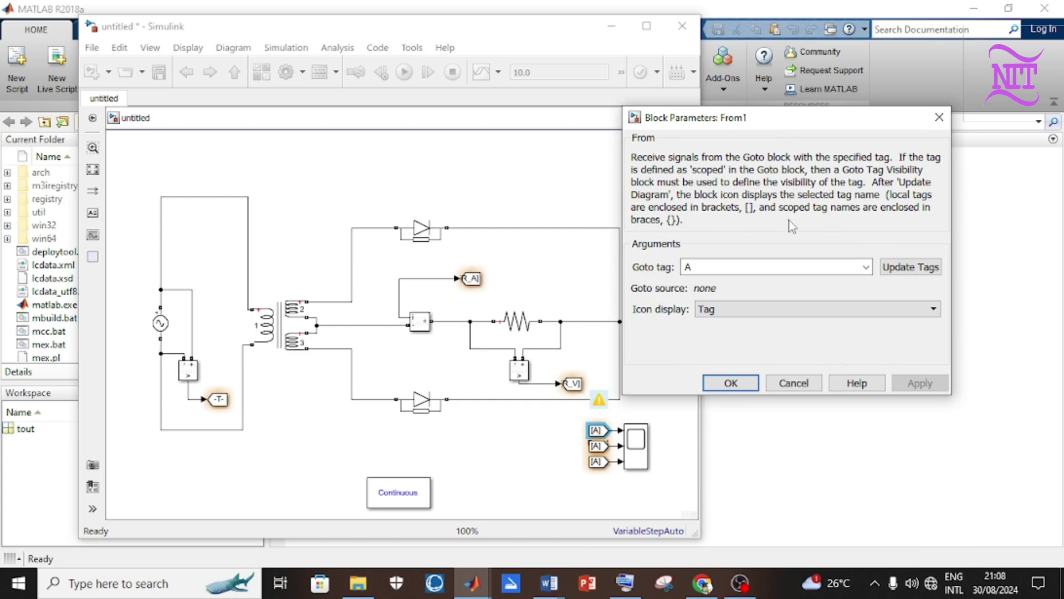
left_click(765, 267)
double_click(737, 266)
left_click(866, 267)
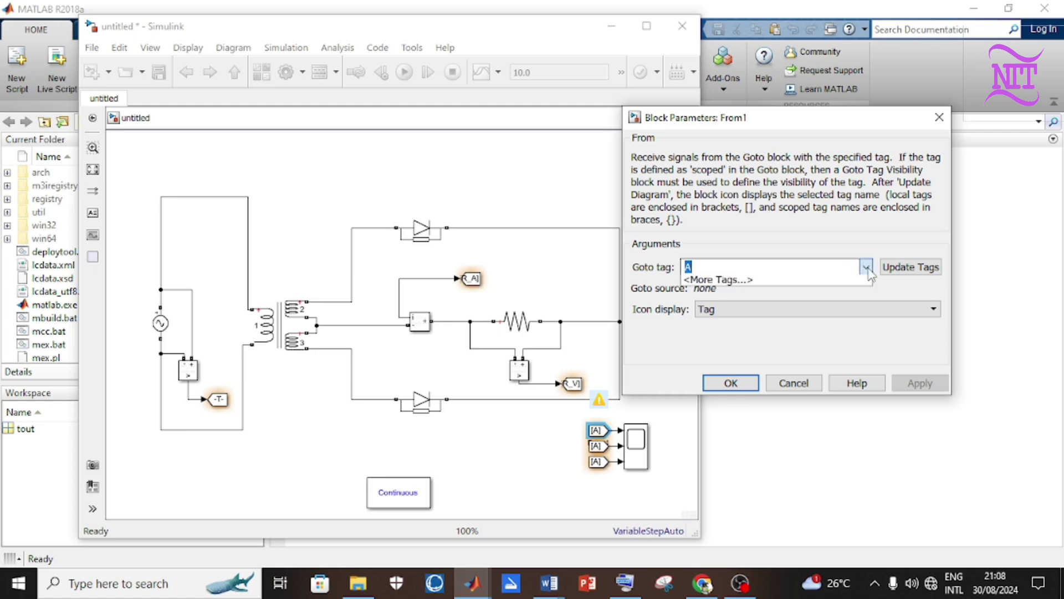
left_click(843, 290)
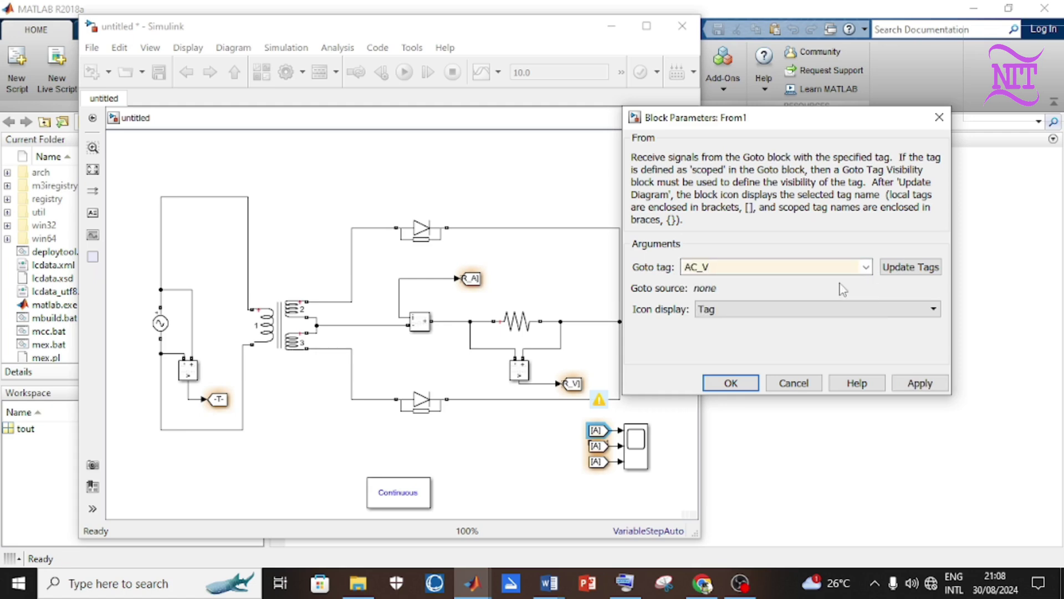
left_click(920, 383)
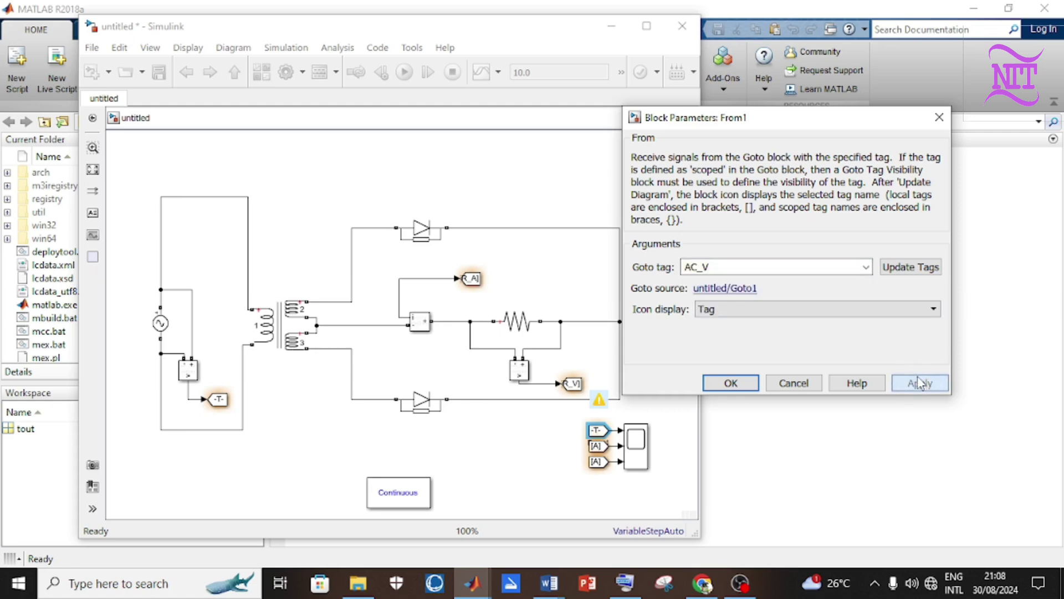
left_click(731, 383)
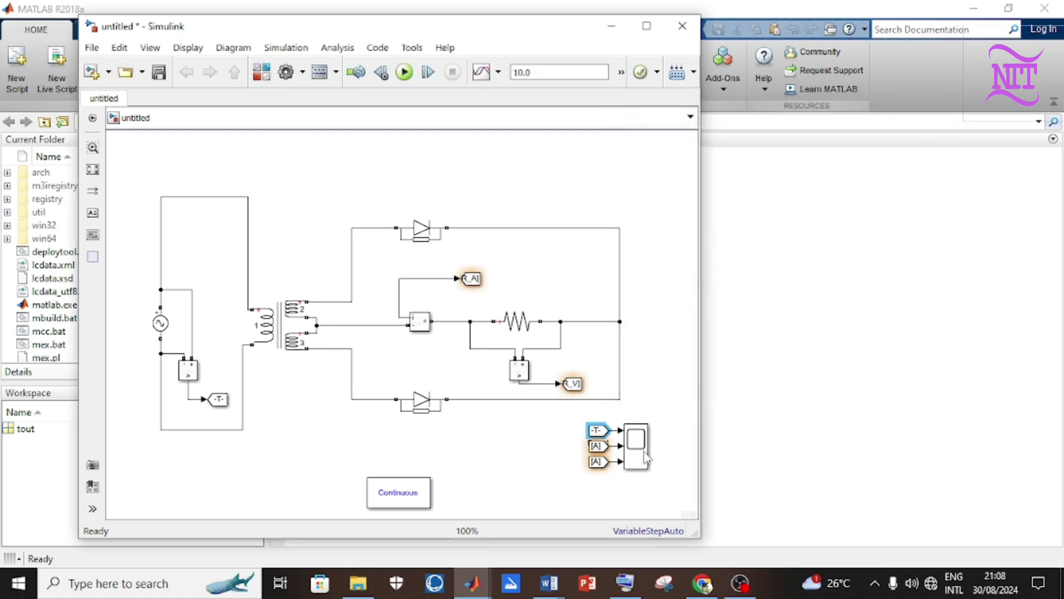
Step: Point the second From block at the R_V Goto tag
double_click(598, 446)
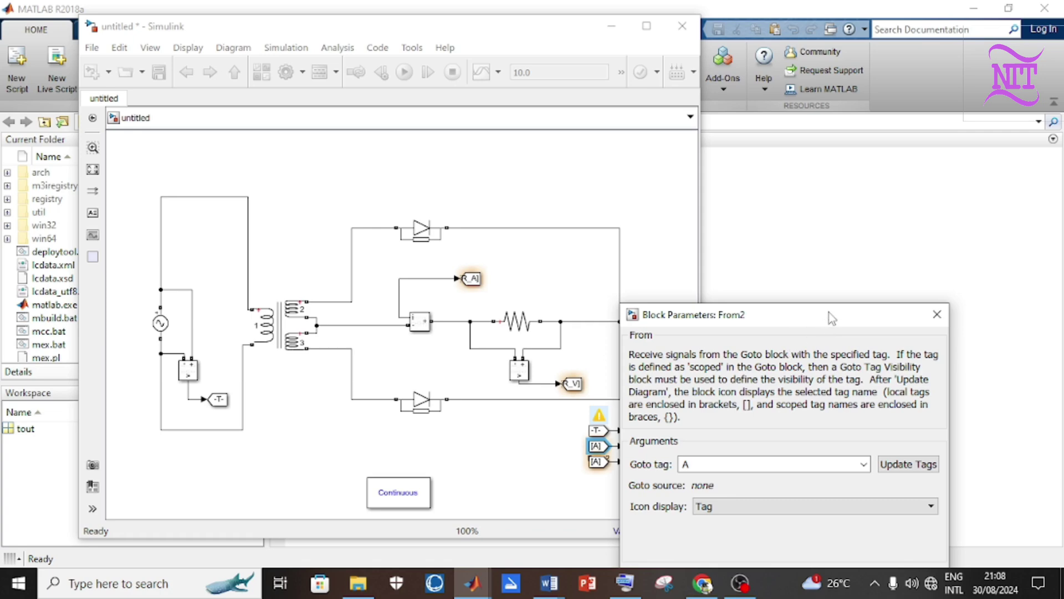
left_click_drag(828, 312, 829, 129)
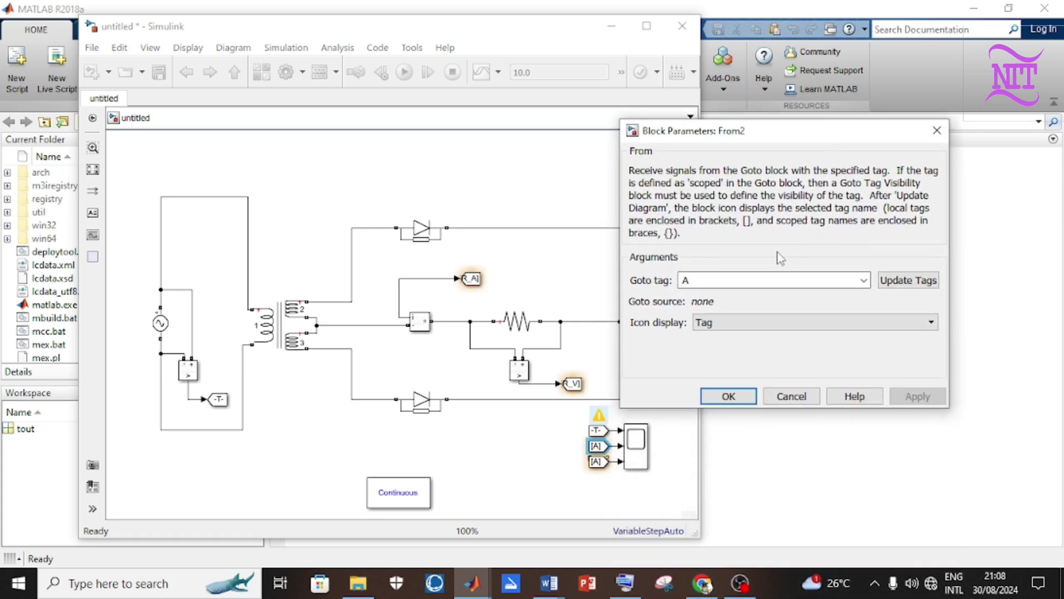
left_click(854, 279)
left_click(793, 321)
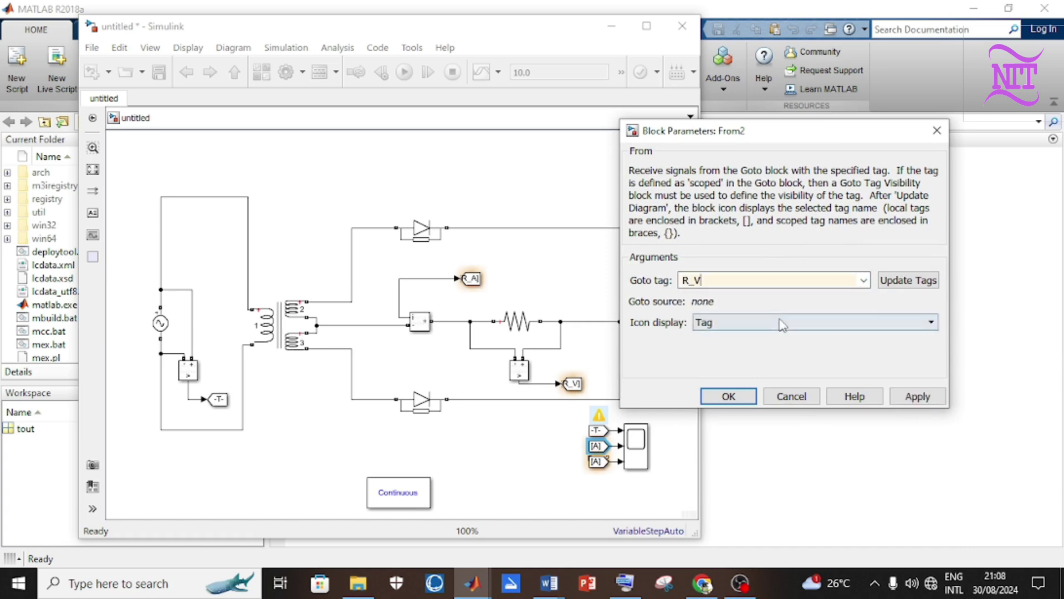
left_click(916, 398)
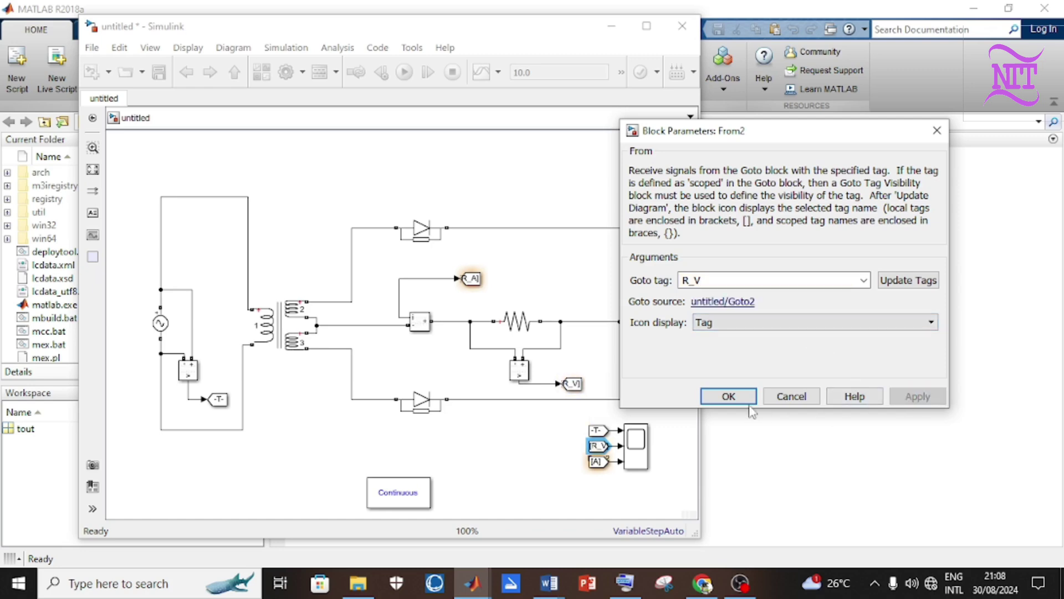
left_click(730, 395)
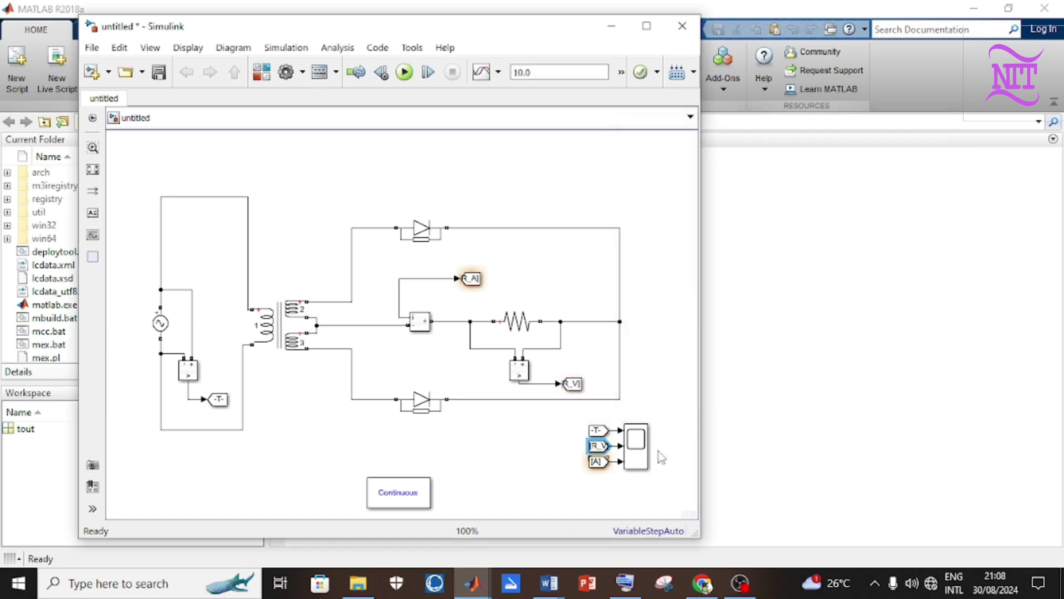
Step: Point the third From block at the R_A Goto tag
double_click(596, 461)
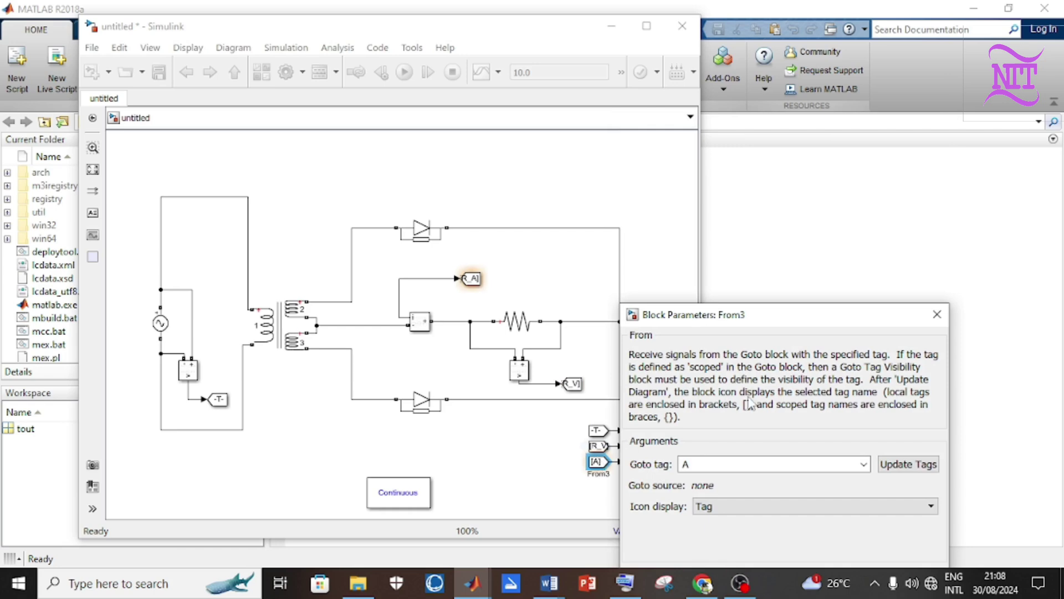
left_click_drag(860, 321, 864, 154)
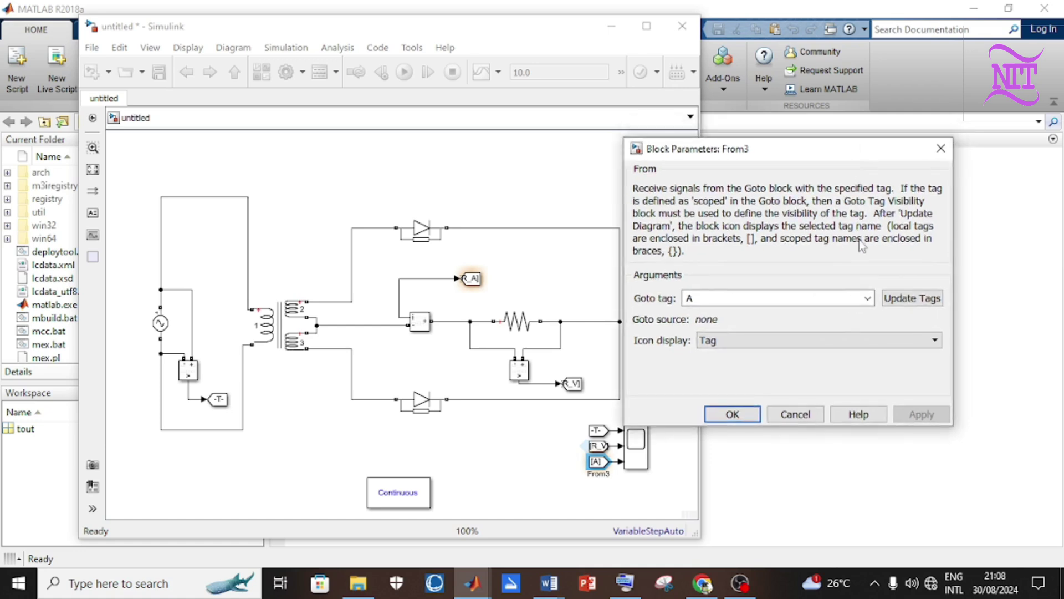
left_click(868, 298)
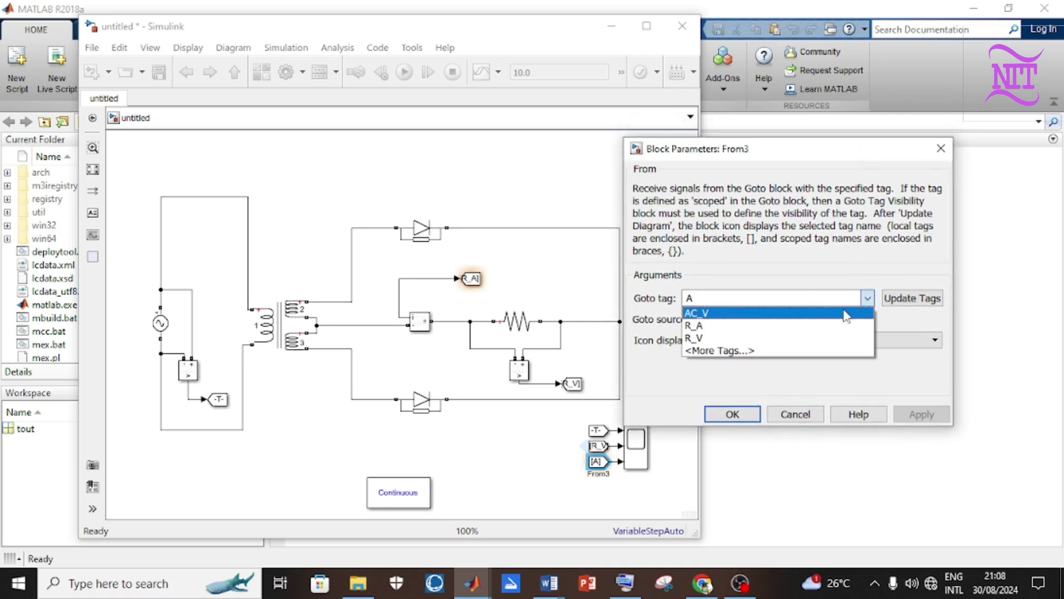
left_click(803, 327)
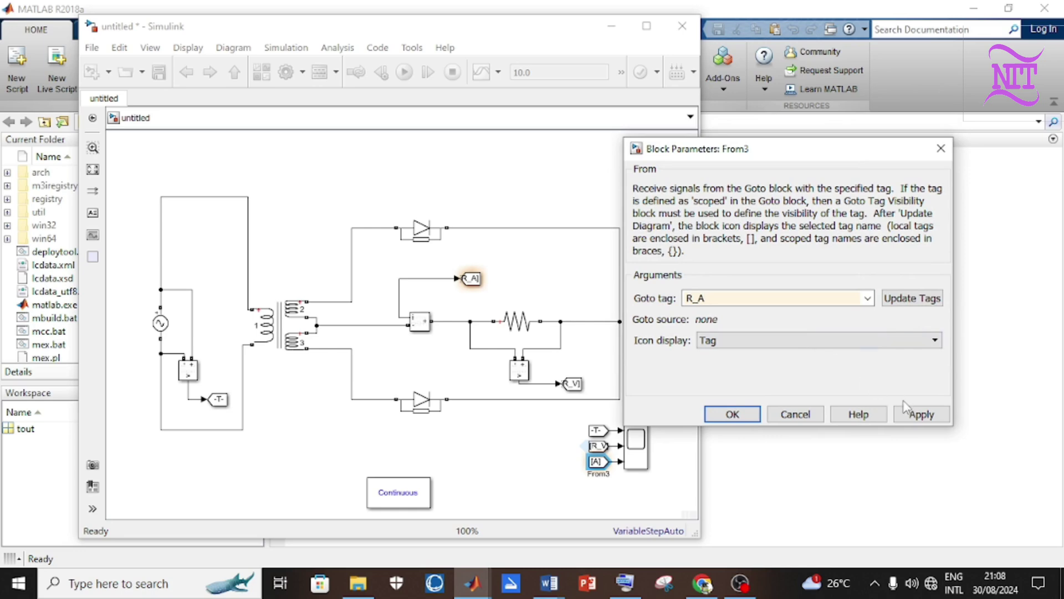
left_click(920, 415)
left_click(752, 414)
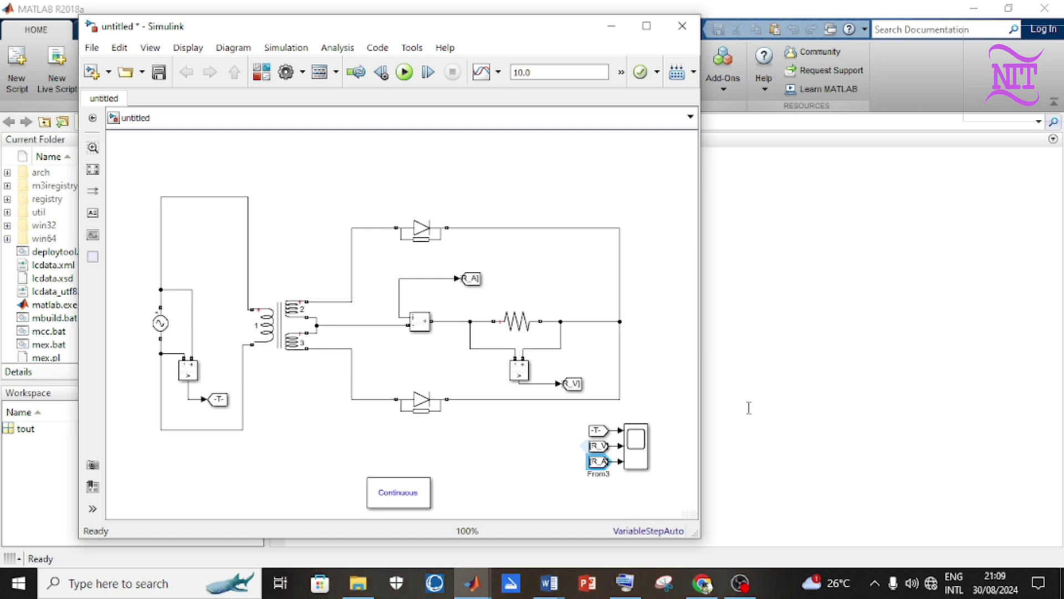
Step: Set the stop time to 0.5 and give the Scope a 3x1 stacked-plot layout
left_click(541, 78)
type("0")
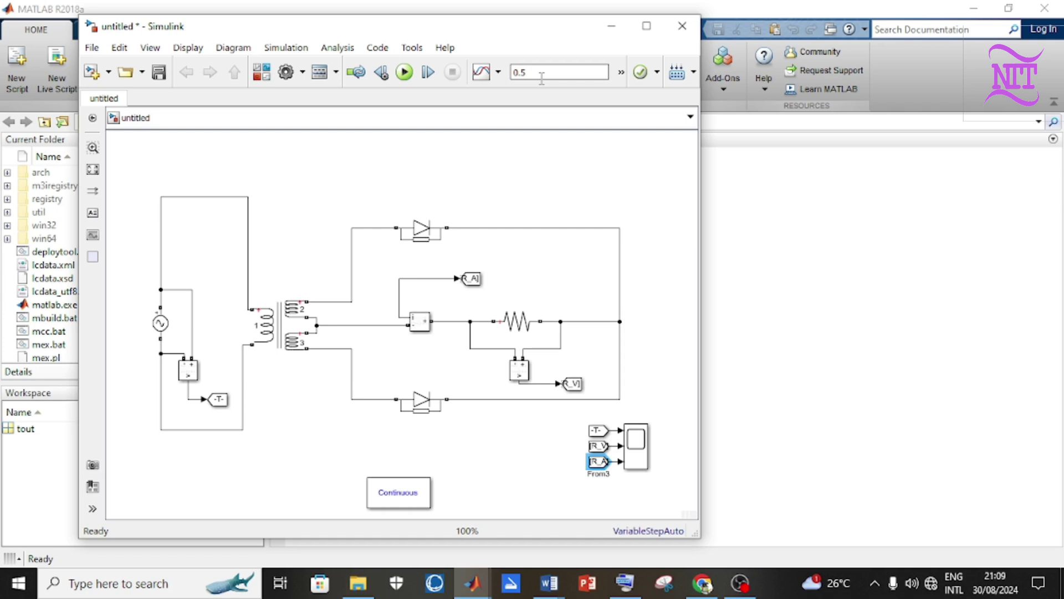
left_click(635, 444)
double_click(633, 445)
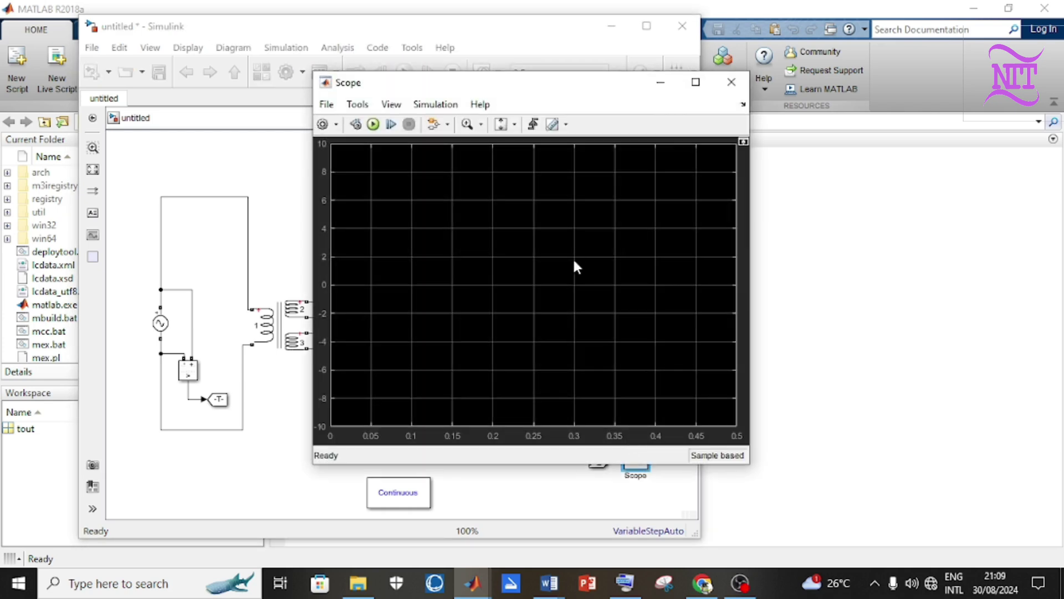
left_click(391, 104)
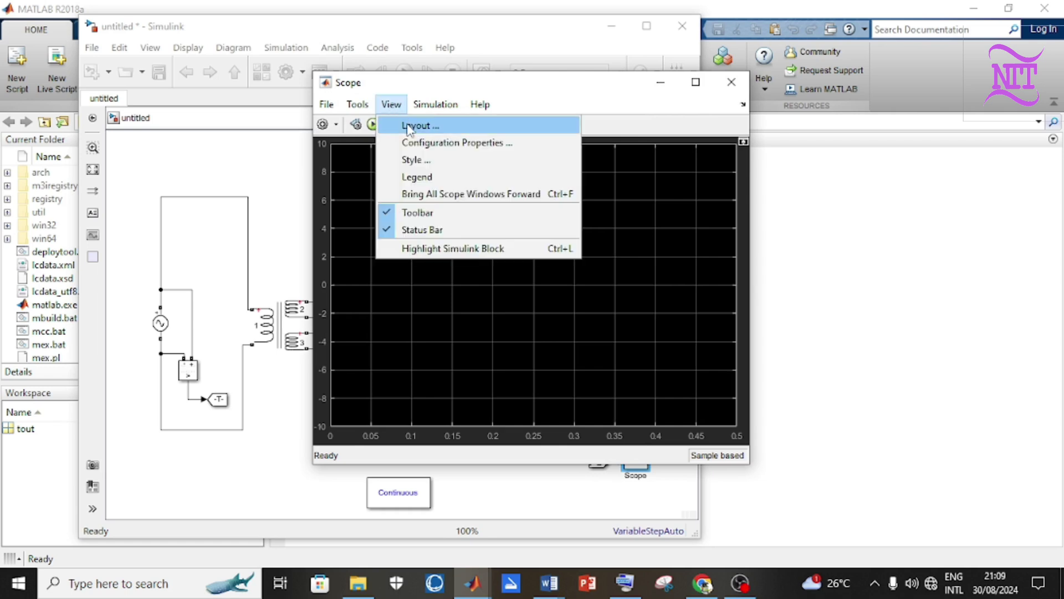
key("Escape")
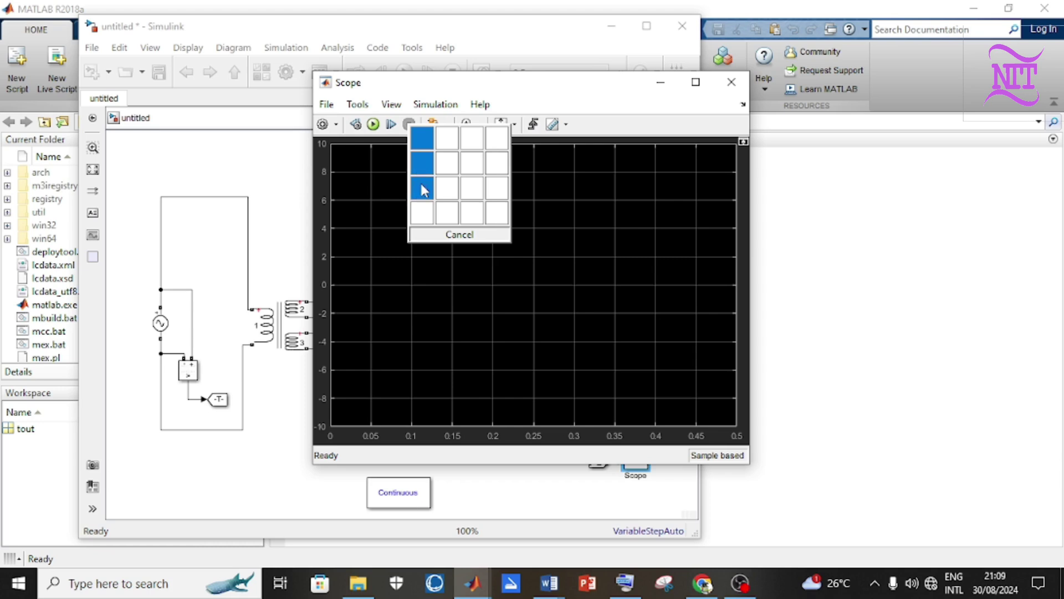
left_click(423, 190)
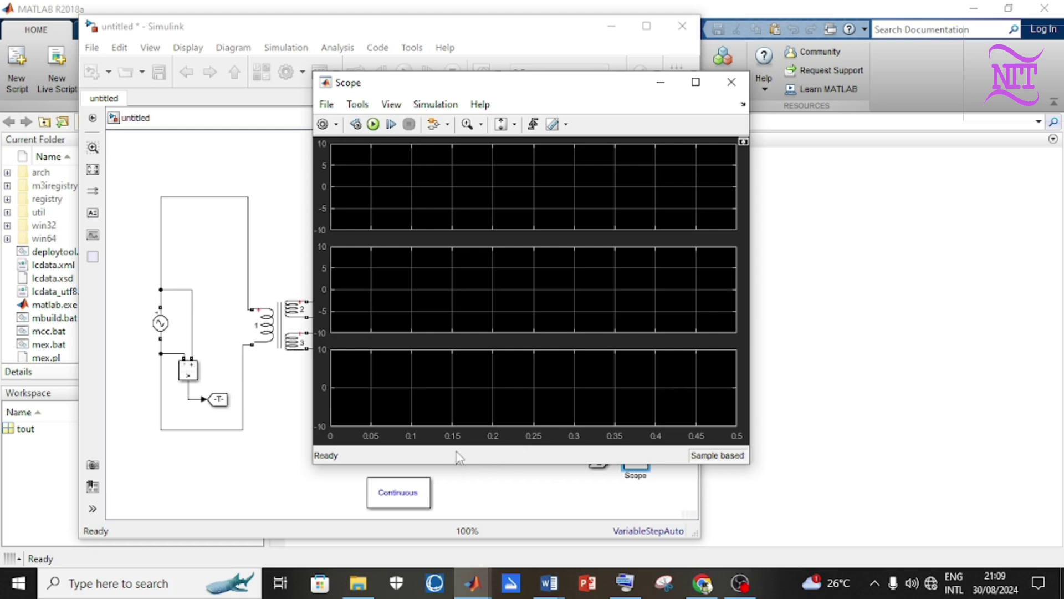
Step: Enlarge the Scope window, move it beside the model, and run the simulation
left_click_drag(501, 465, 509, 526)
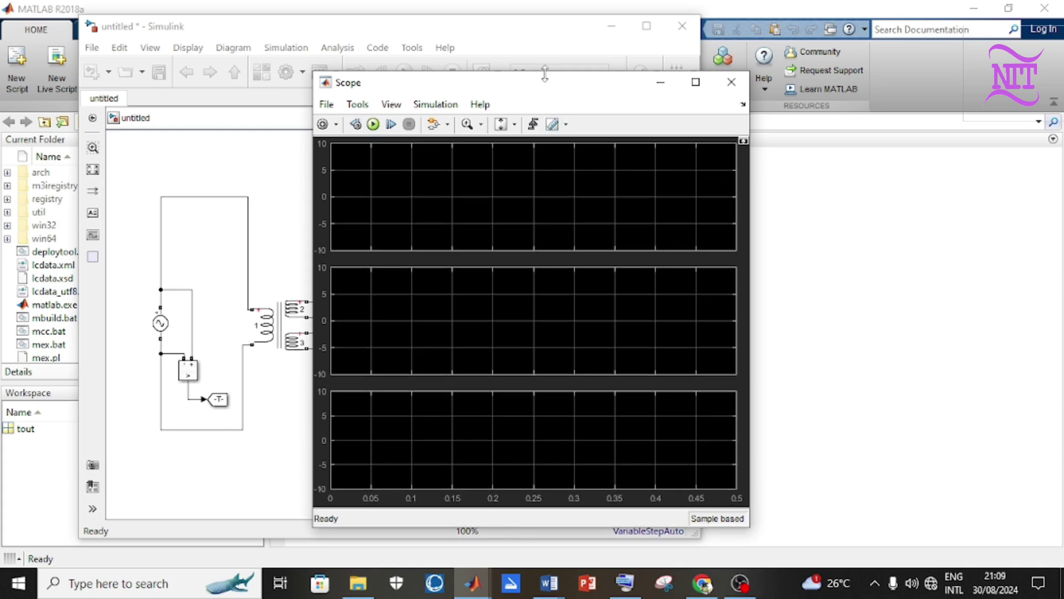
left_click_drag(544, 74, 538, 18)
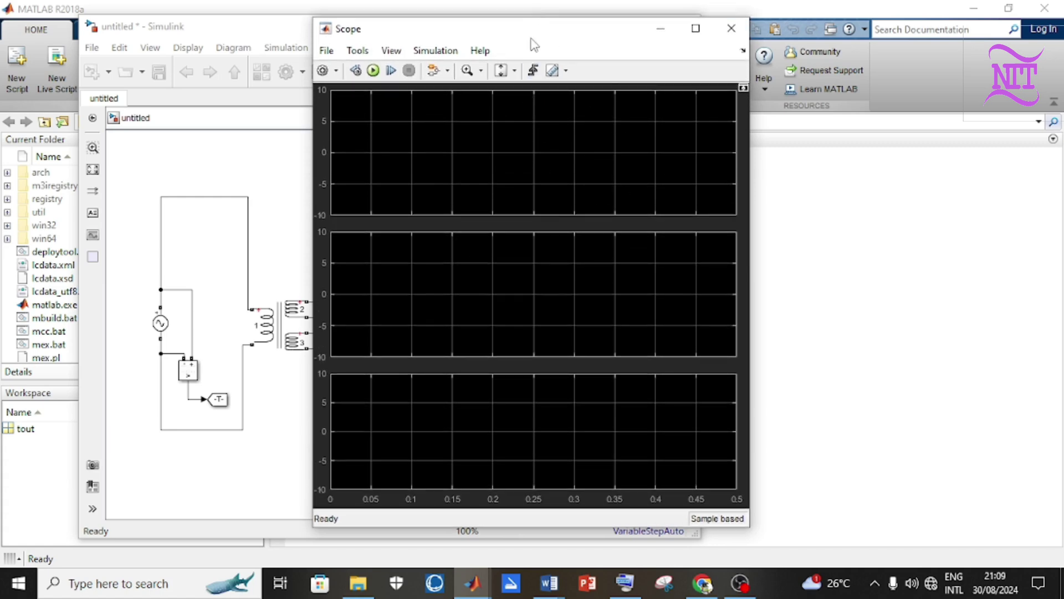
left_click_drag(534, 44, 834, 52)
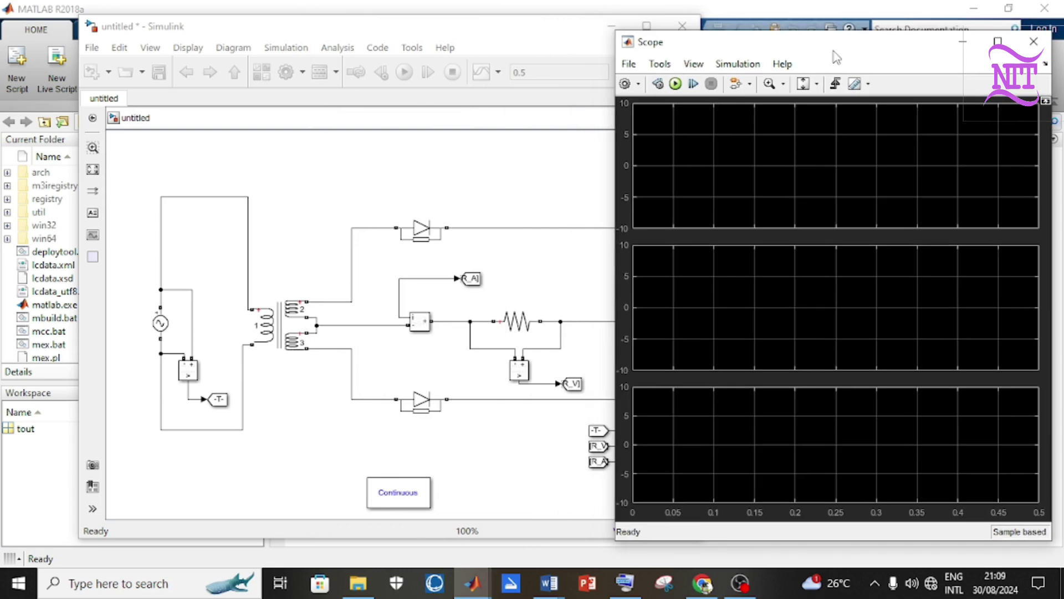
left_click(676, 83)
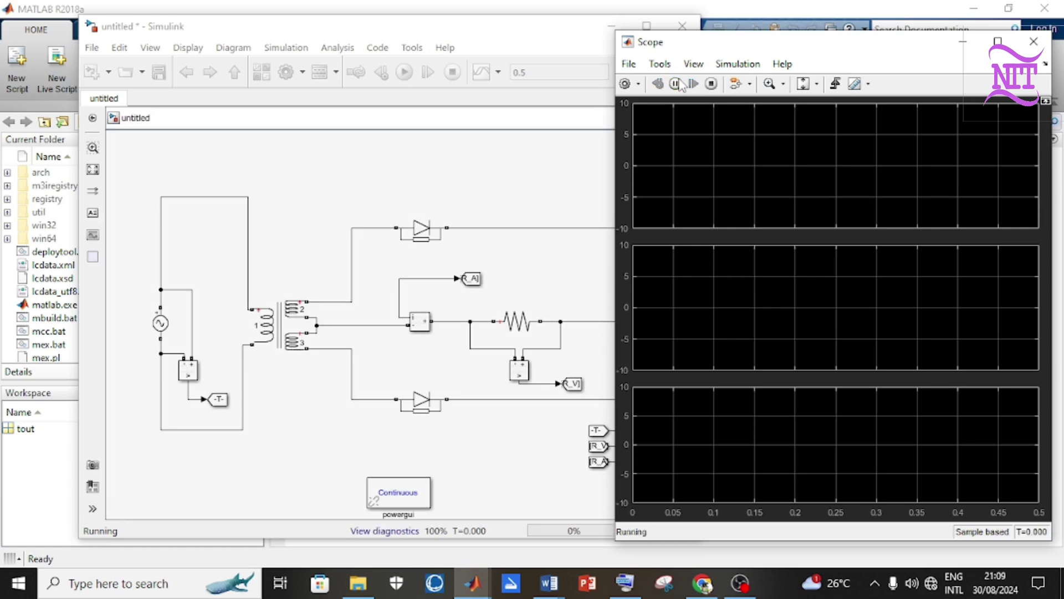